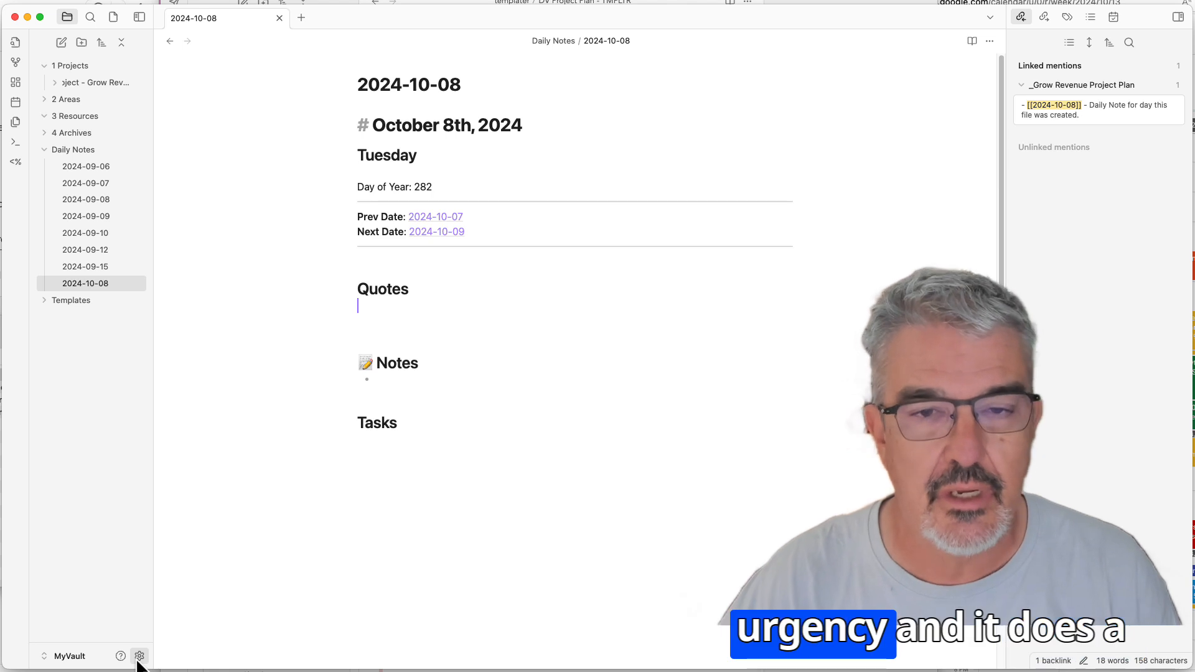
Update the installed Templater community plugin in the vault's settings
left_click(140, 656)
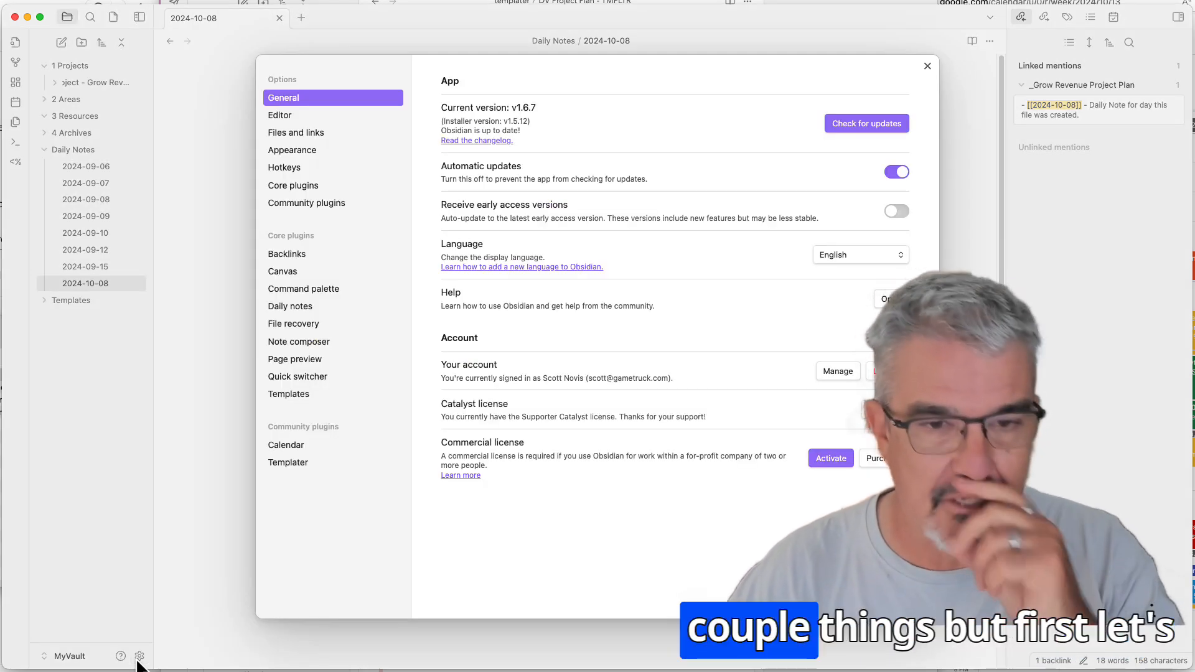
left_click(323, 206)
left_click(849, 160)
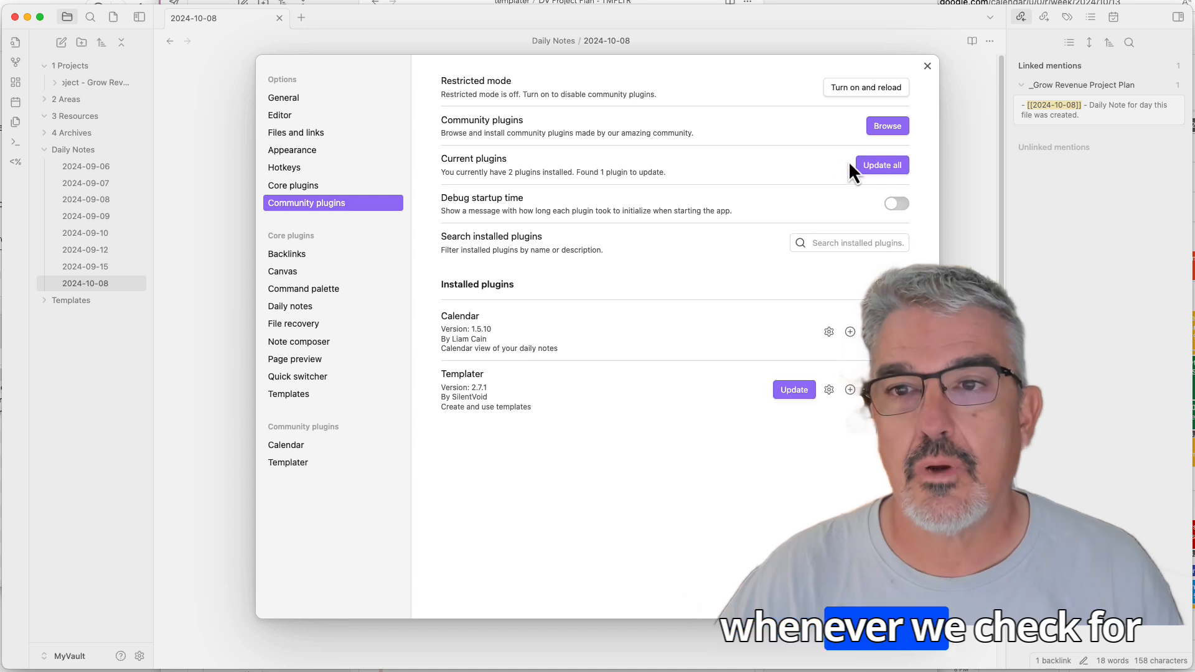
left_click(793, 393)
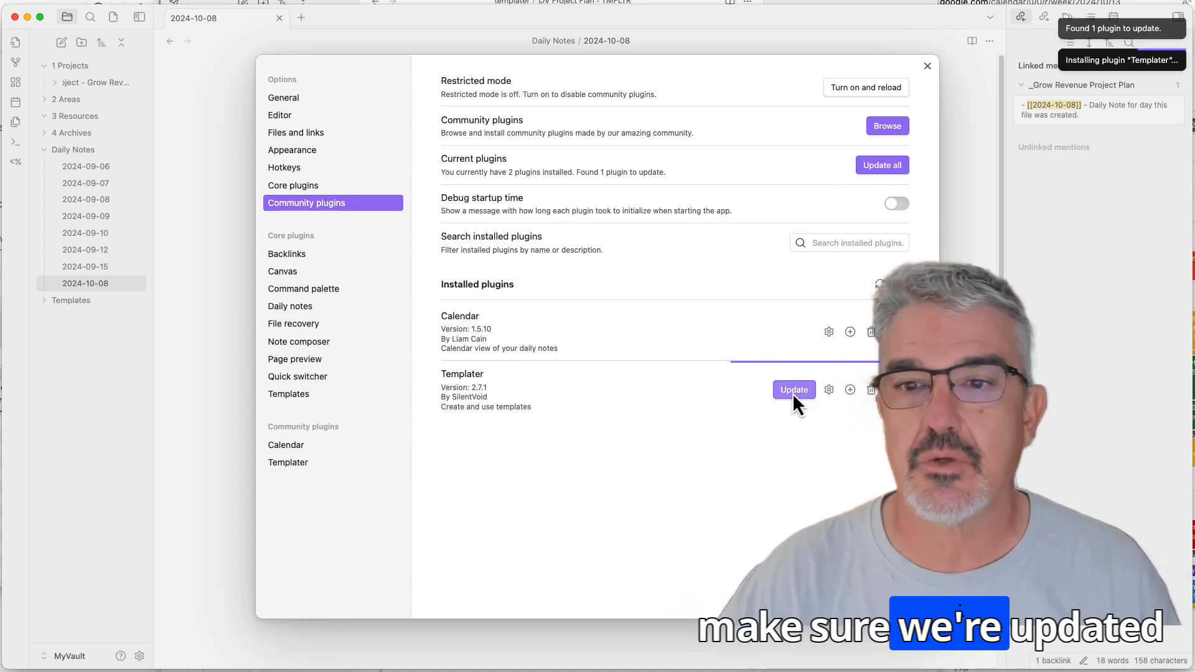
Install the Tasks community plugin from the plugin catalogue and enable it
left_click(890, 127)
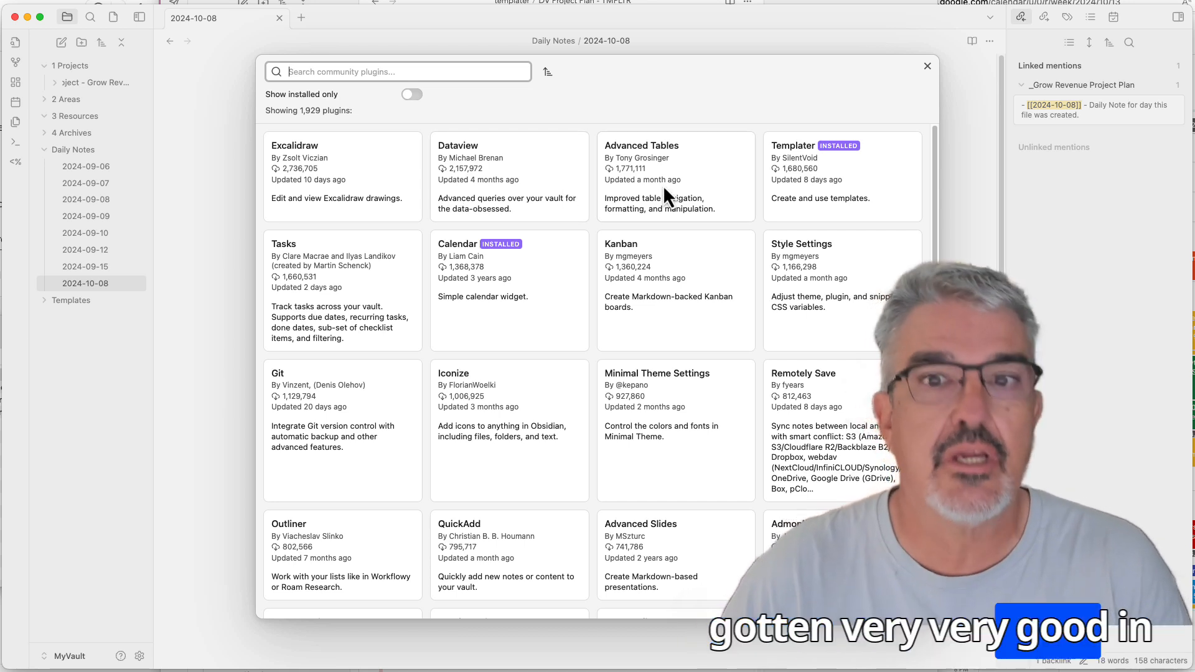
left_click(361, 280)
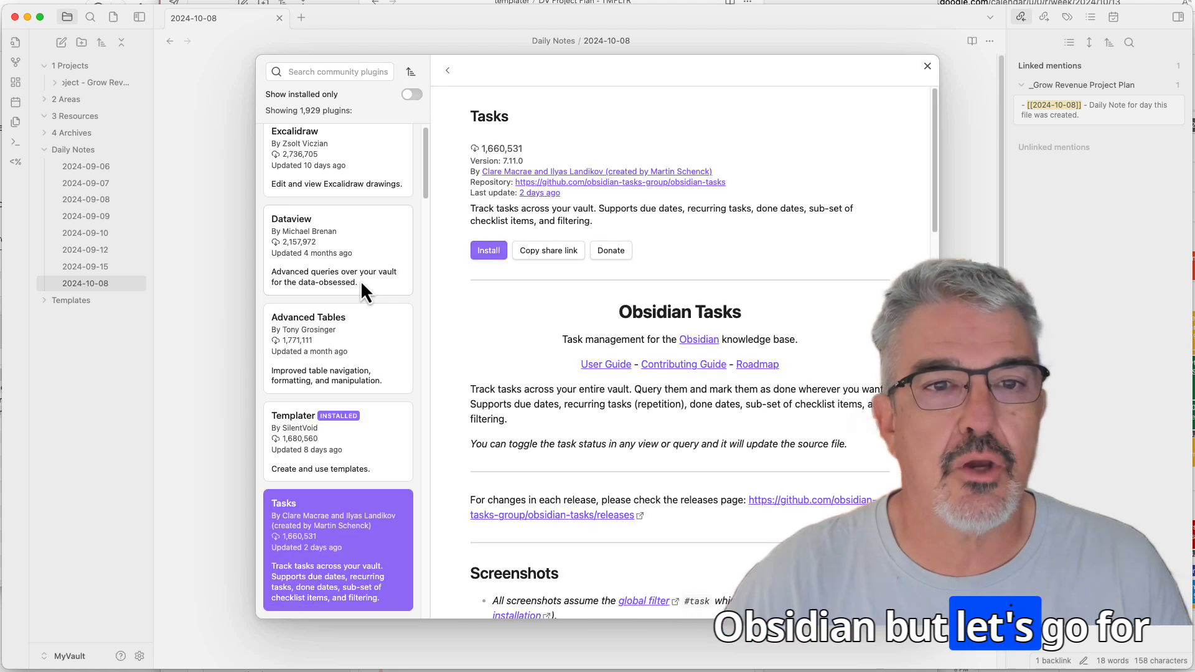
left_click(478, 256)
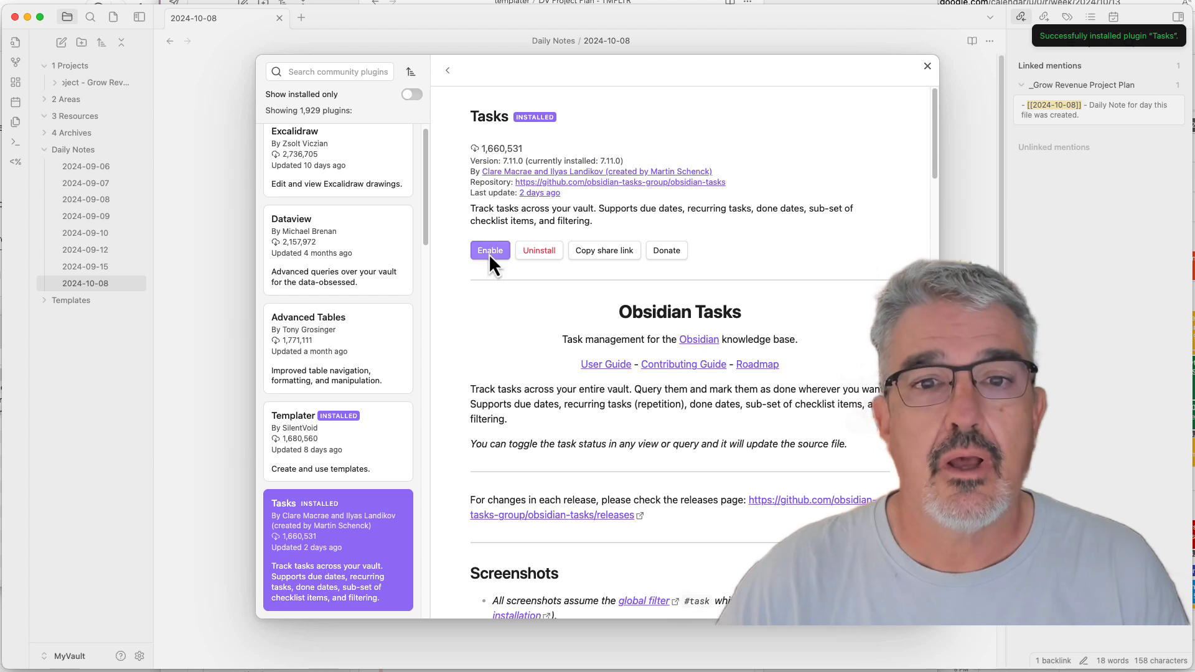
left_click(489, 251)
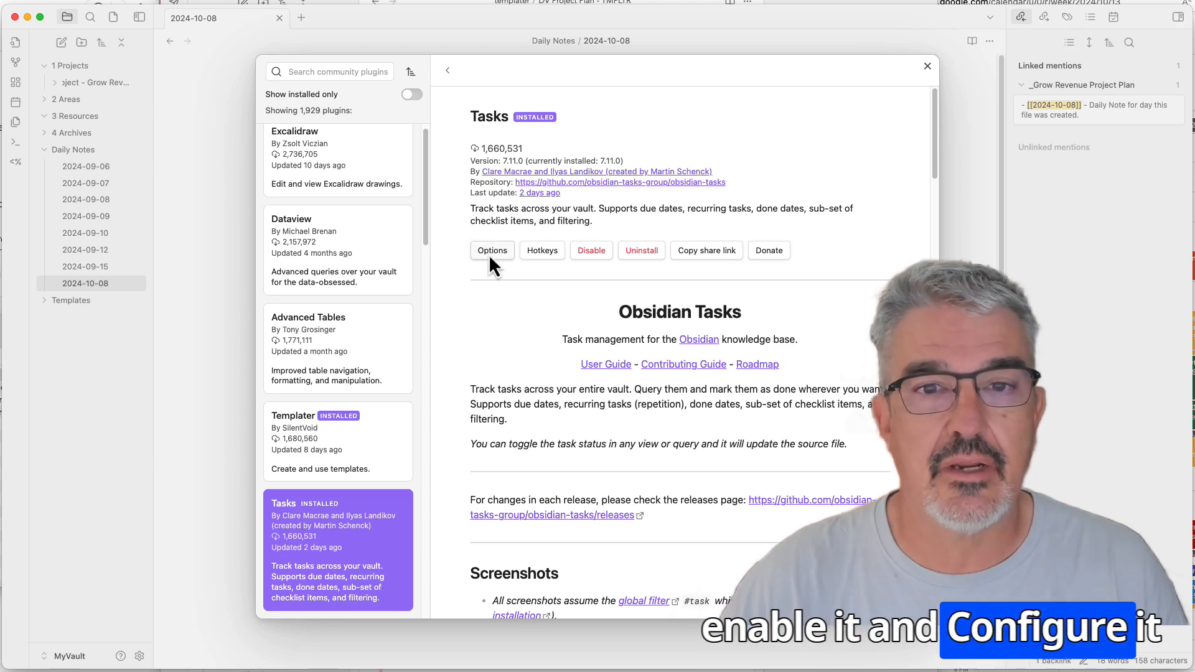
In the Tasks plugin's options, set the global task filter to #task and turn on removing the global filter from descriptions
left_click(489, 251)
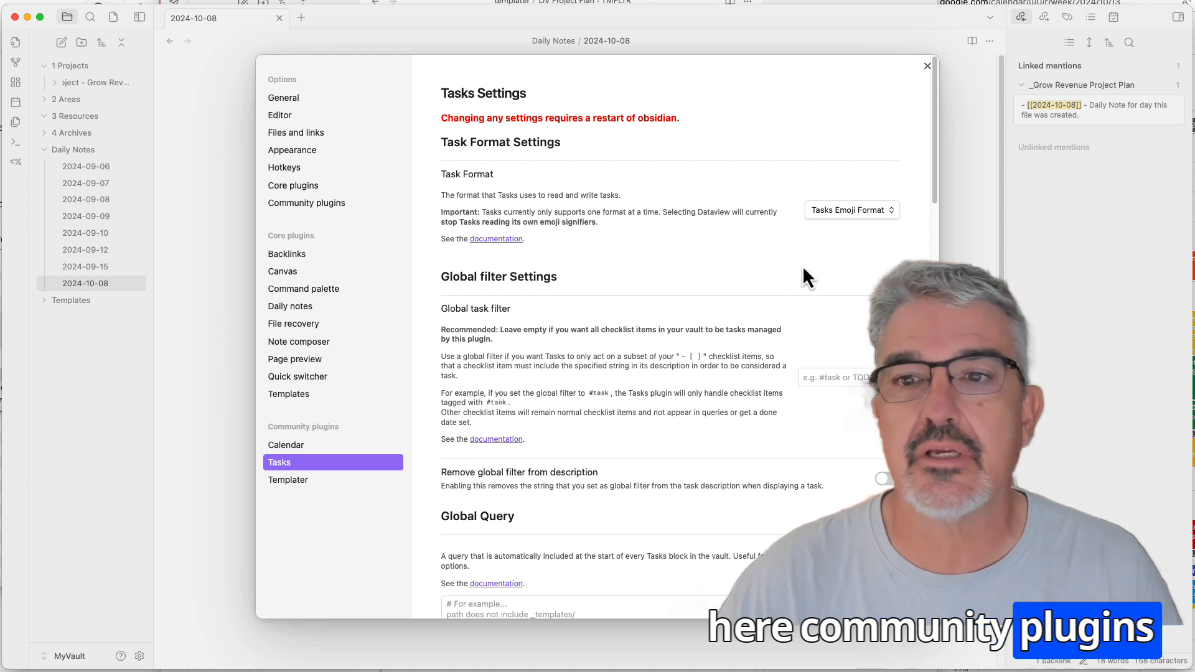
left_click(829, 379)
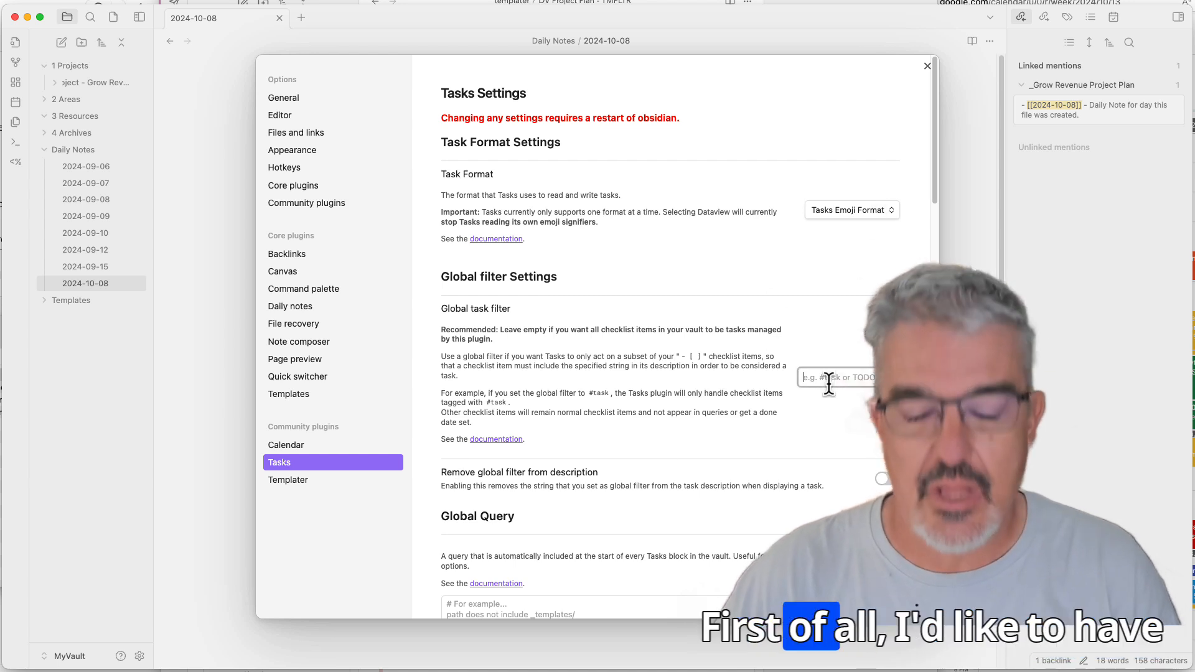
type("#task")
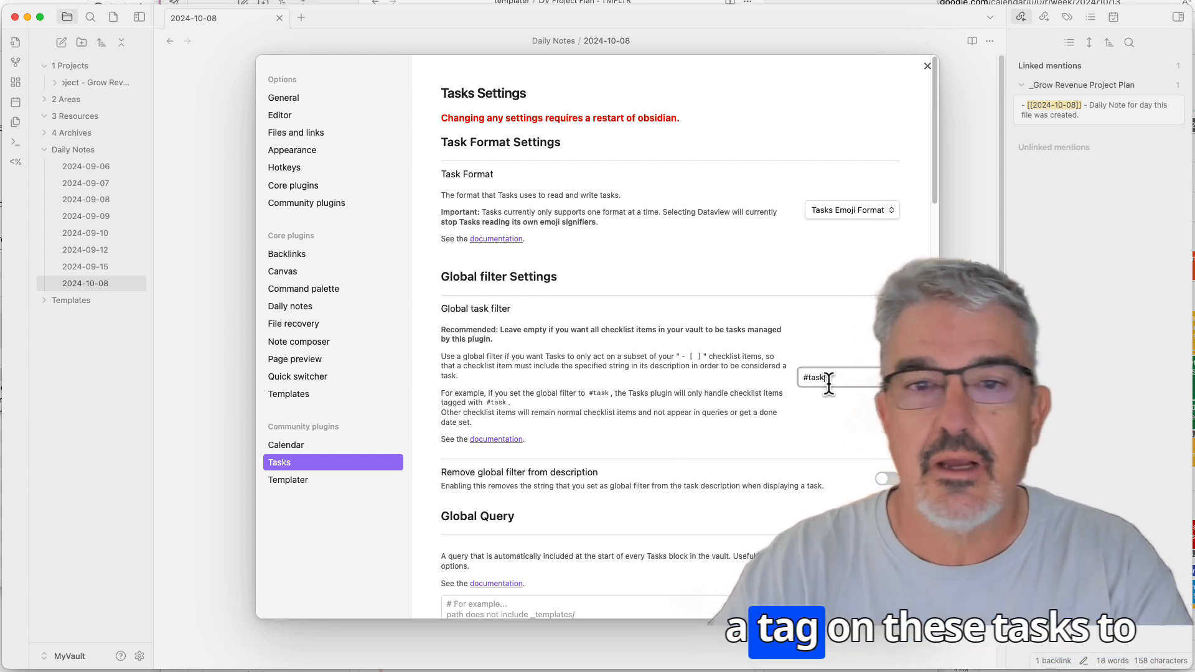
left_click(828, 434)
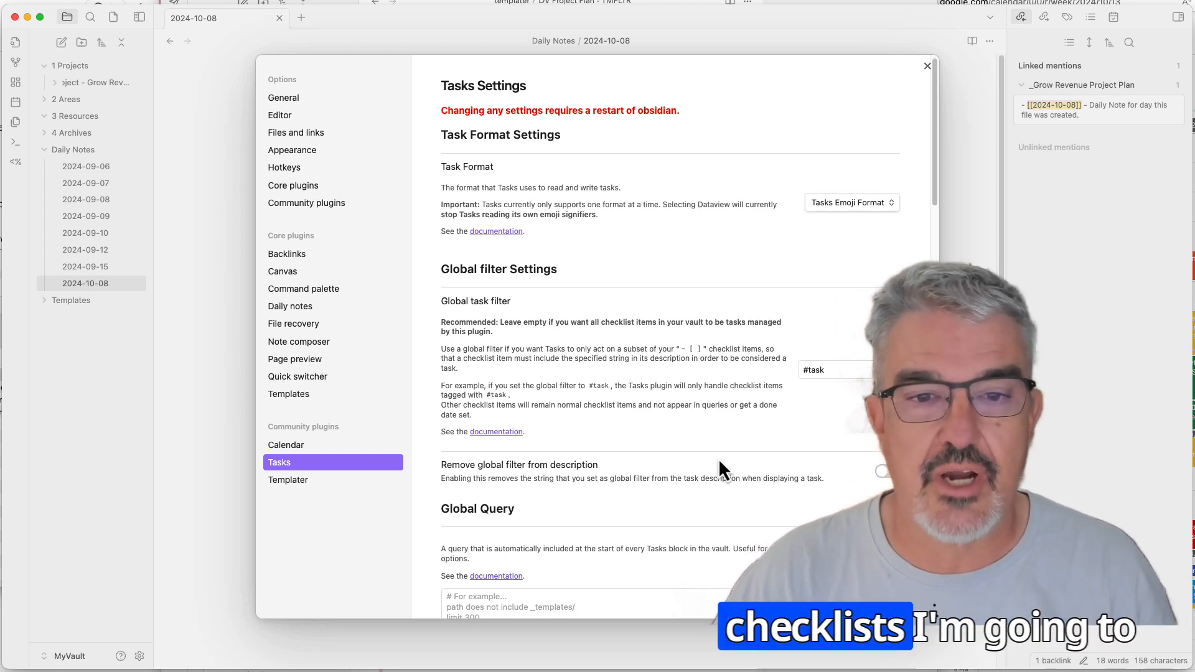
scroll(718, 458, "down", 5)
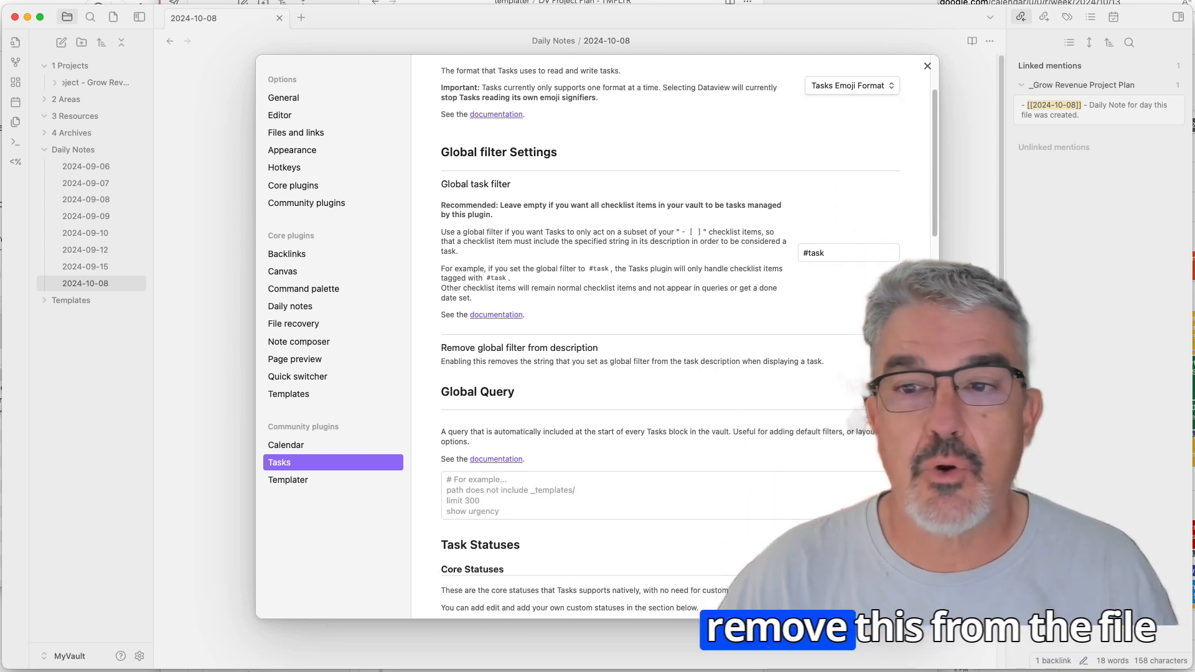
scroll(616, 374, "down", 1)
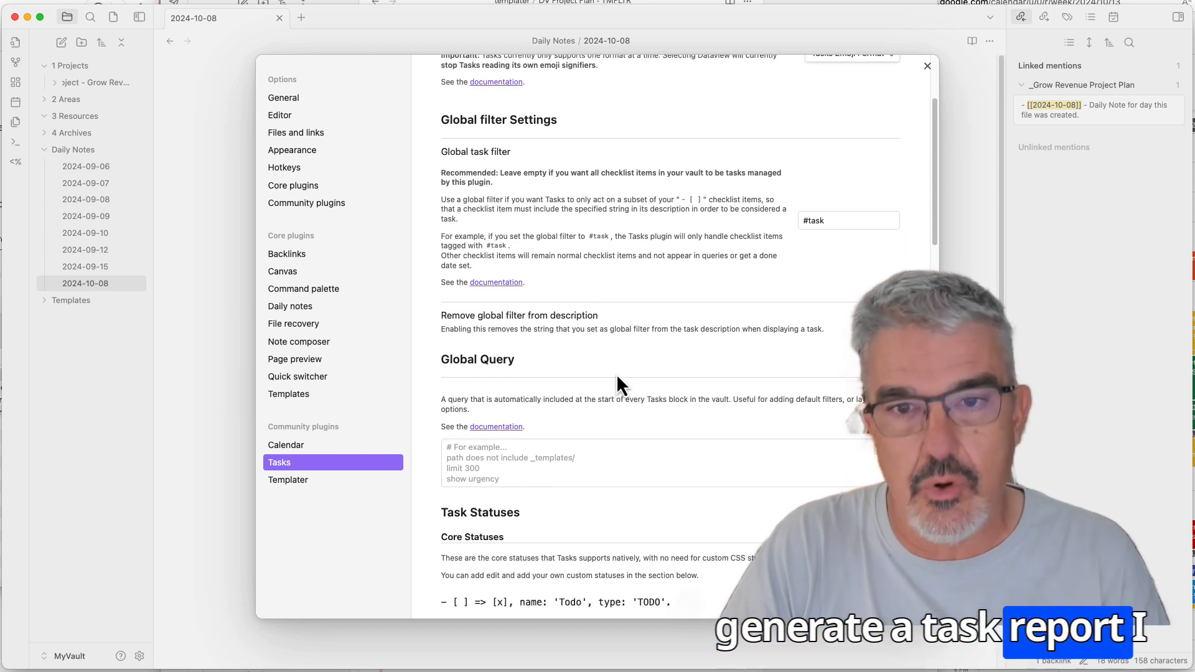
Enter "limit 300" as the global query of the Tasks plugin
scroll(617, 373, "down", 1)
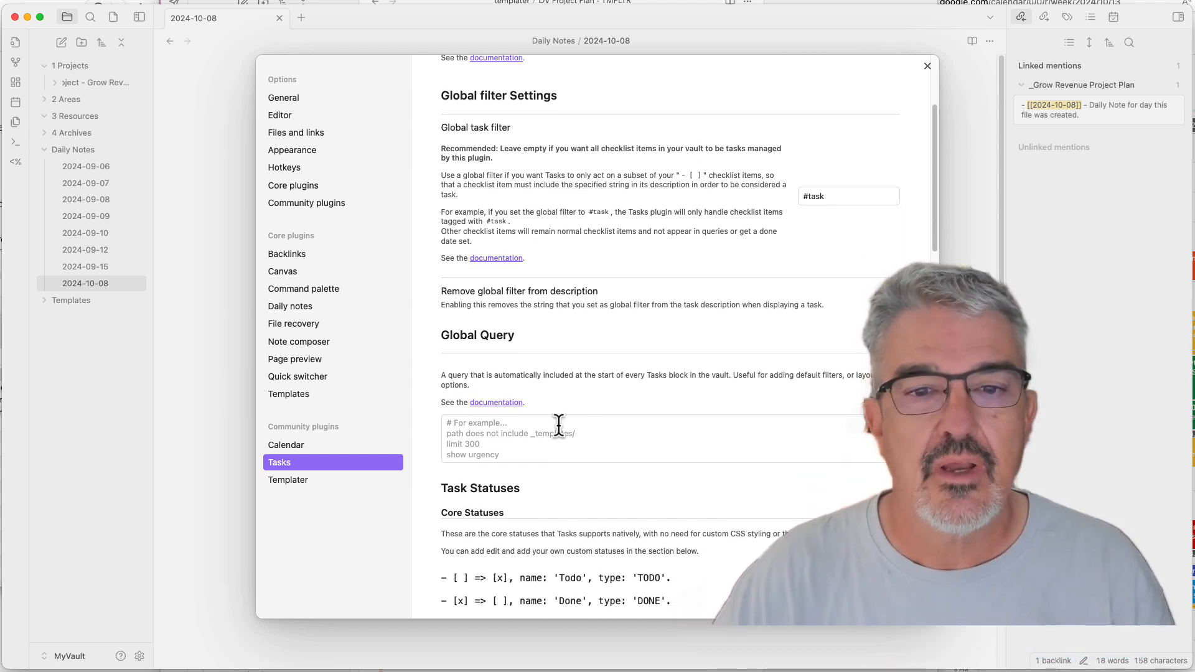
left_click(496, 443)
type("l")
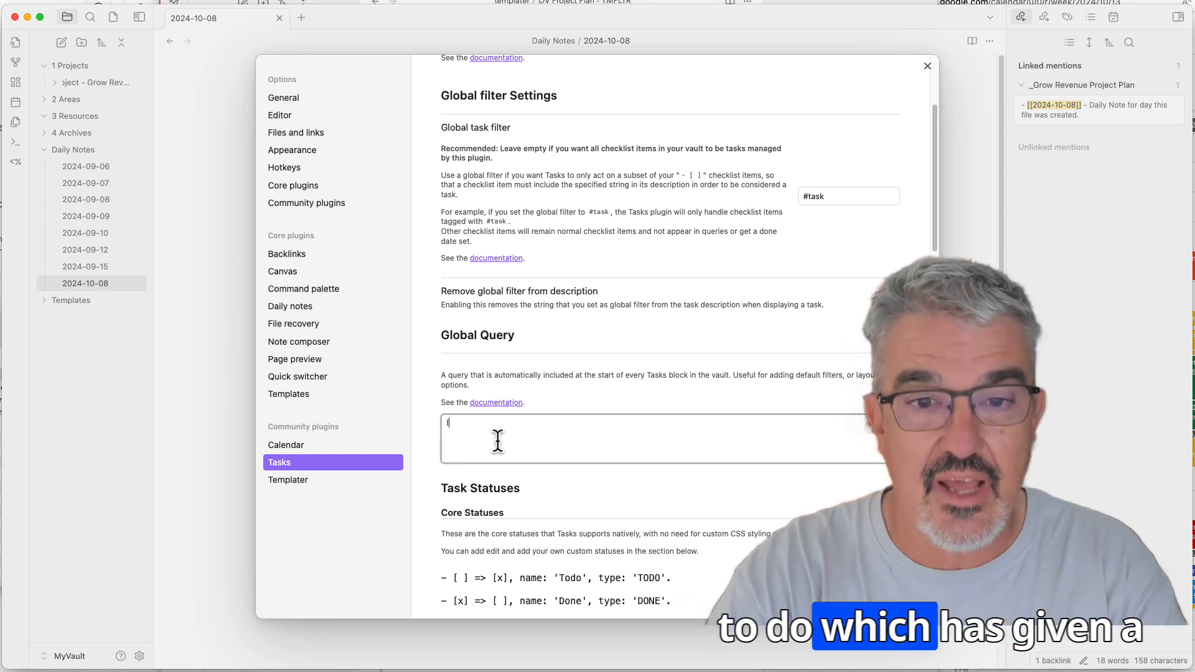
type("imit 300")
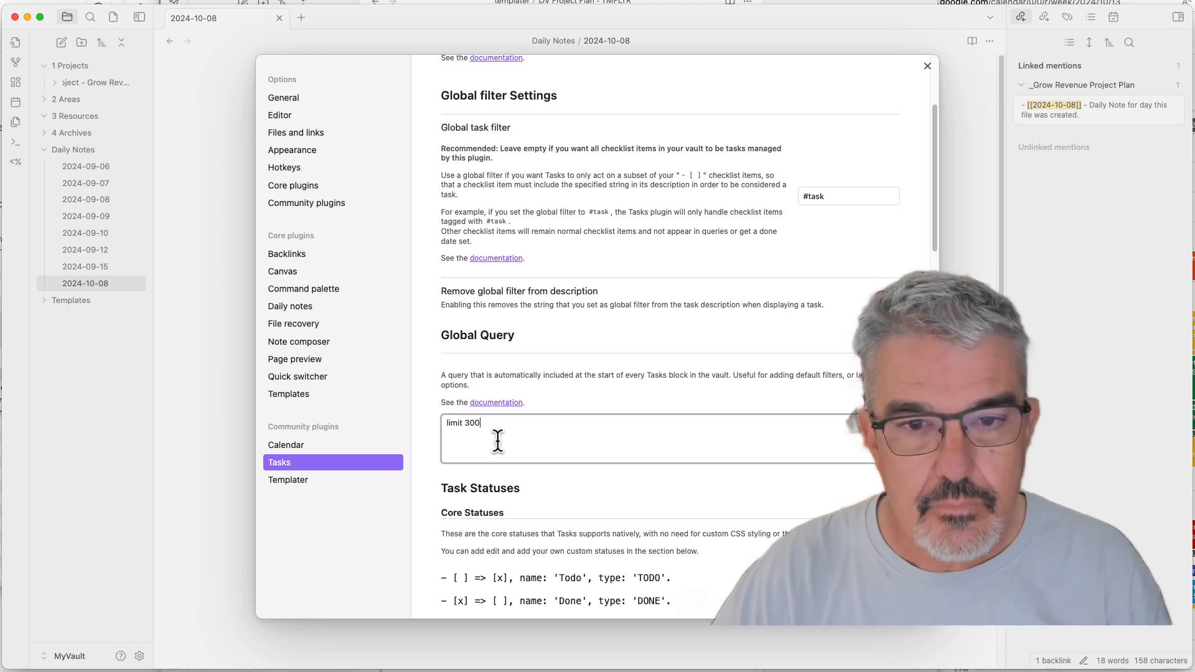
Turn on the created date for every added task and review the remaining Tasks settings for statuses, dates, recurrence and auto-suggest
scroll(498, 441, "down", 2)
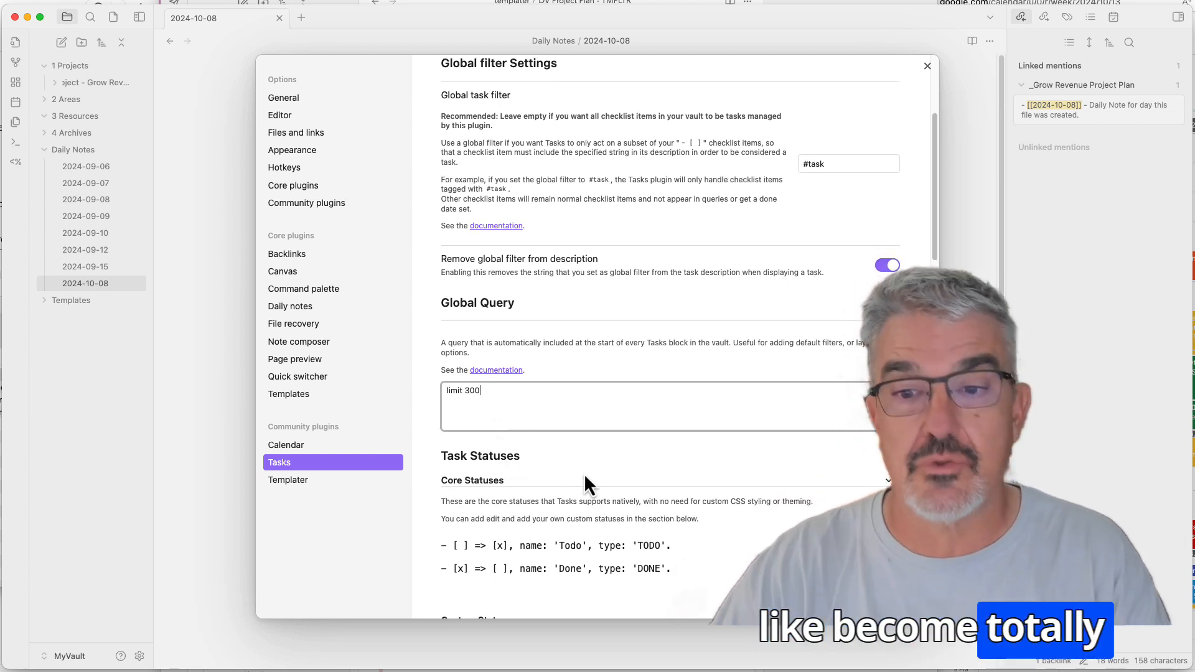
scroll(584, 480, "down", 6)
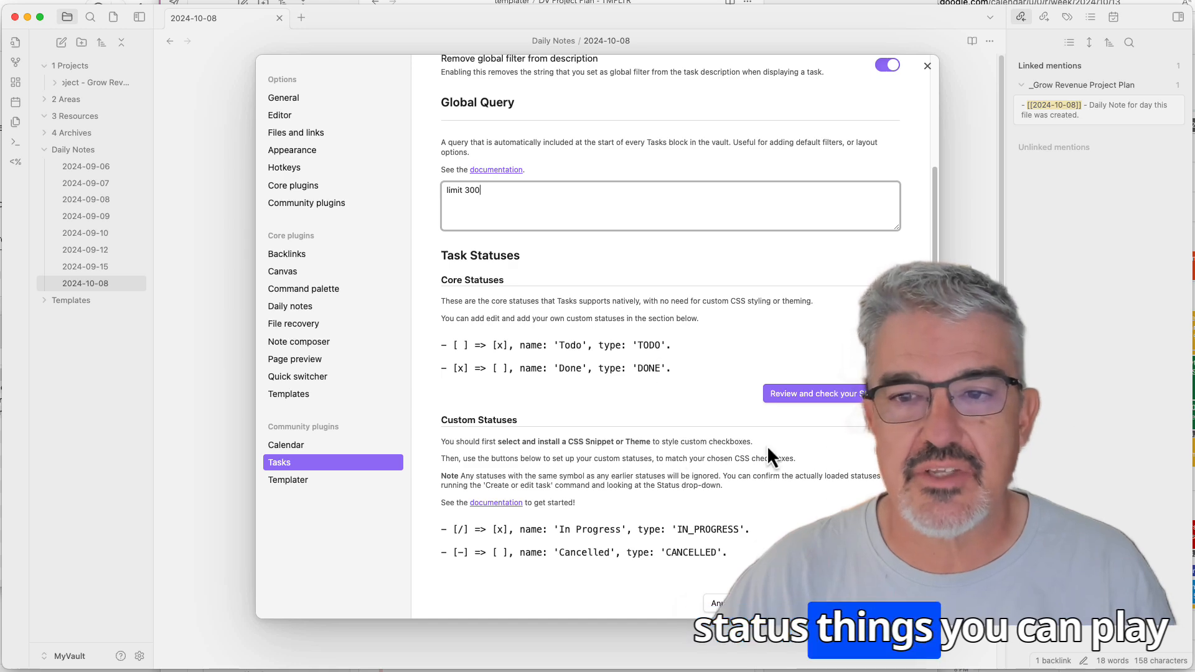
scroll(704, 448, "down", 3)
scroll(697, 453, "down", 10)
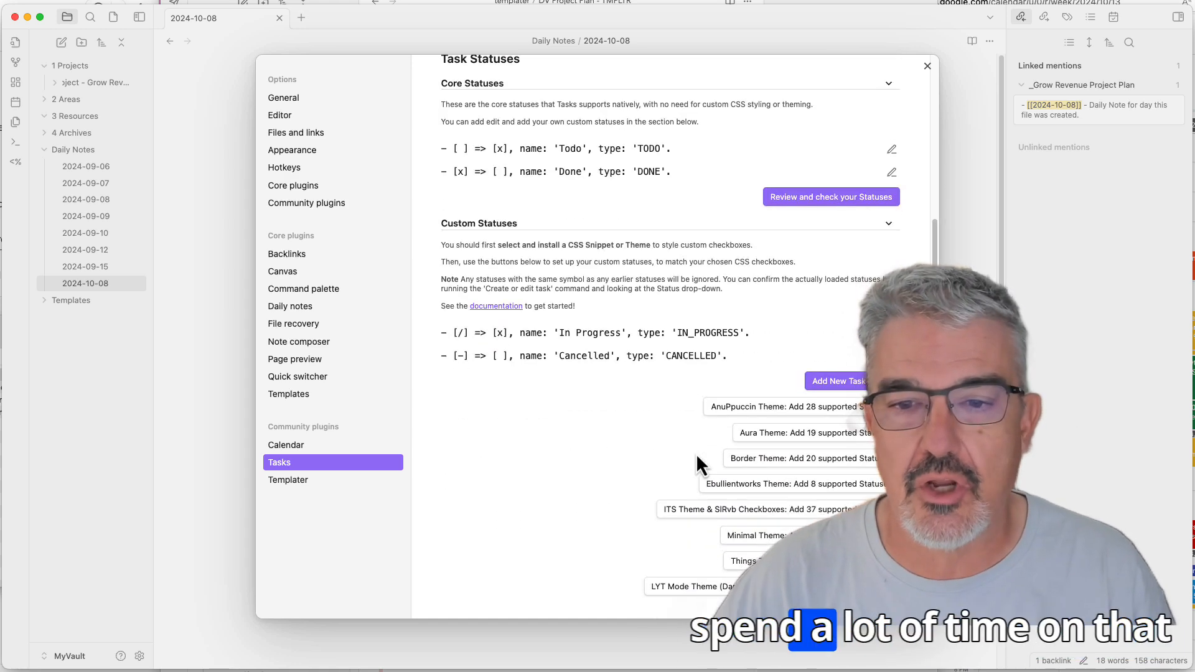
scroll(683, 455, "down", 4)
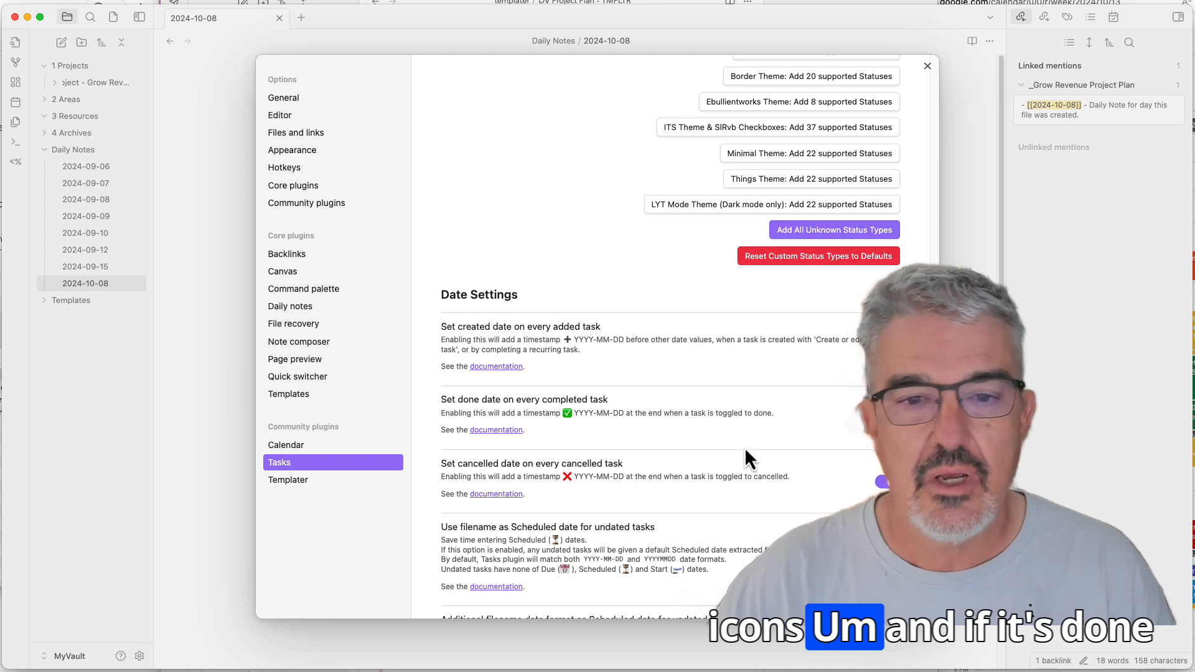
scroll(715, 425, "down", 1)
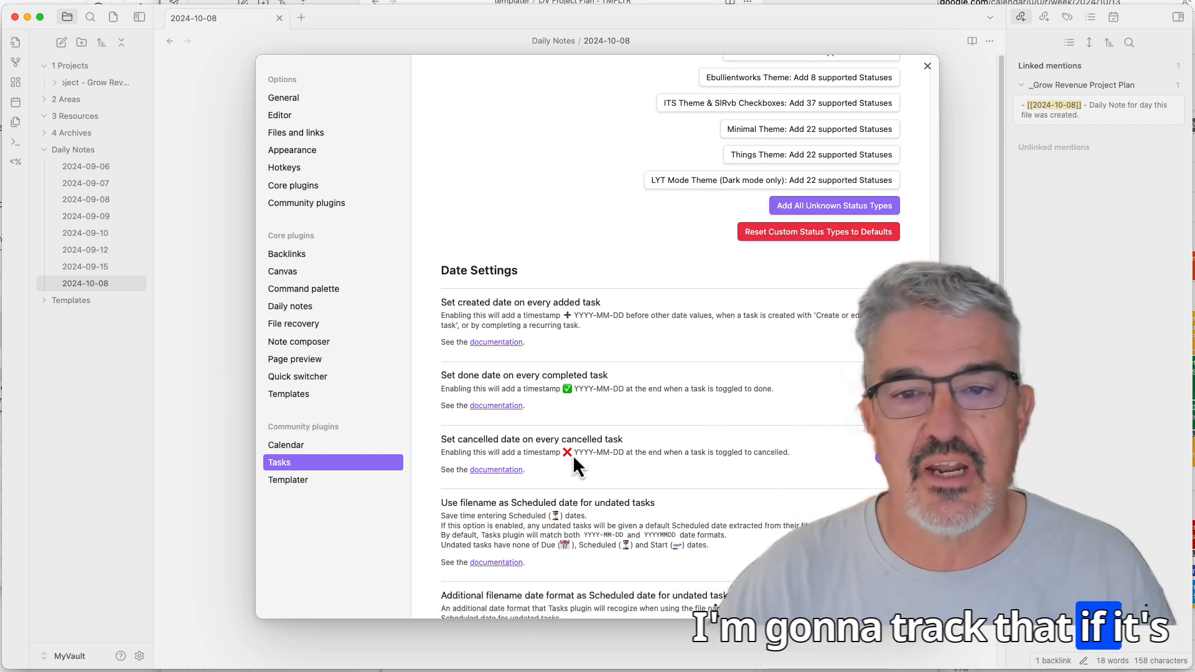
scroll(759, 461, "down", 5)
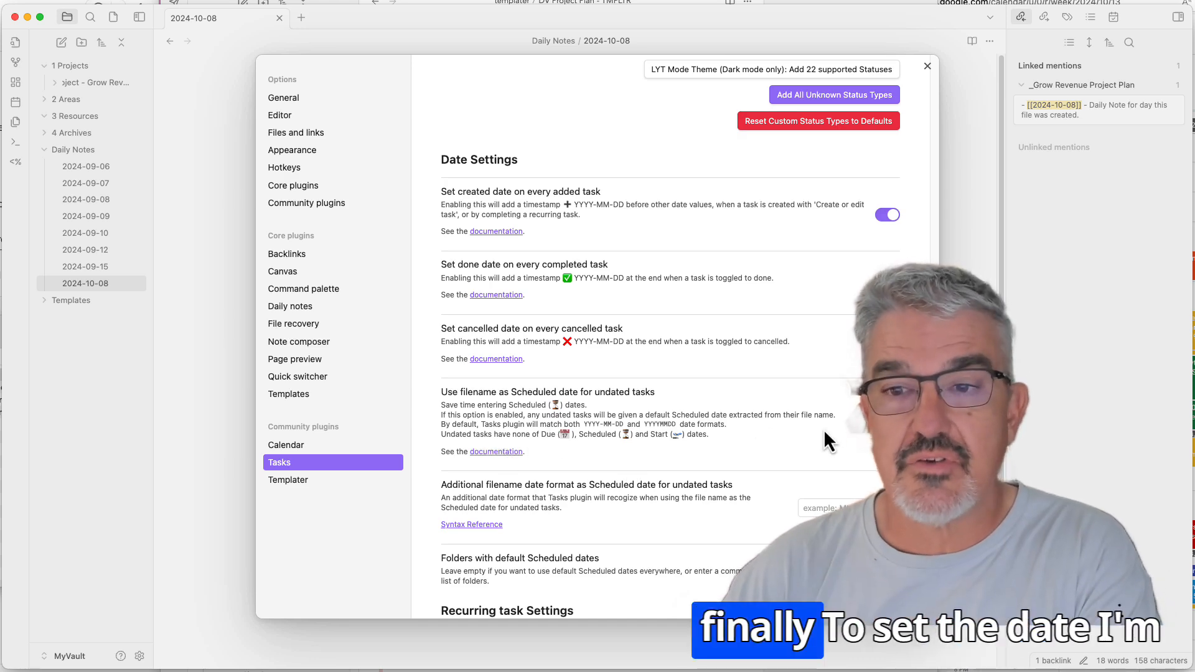
scroll(733, 454, "down", 3)
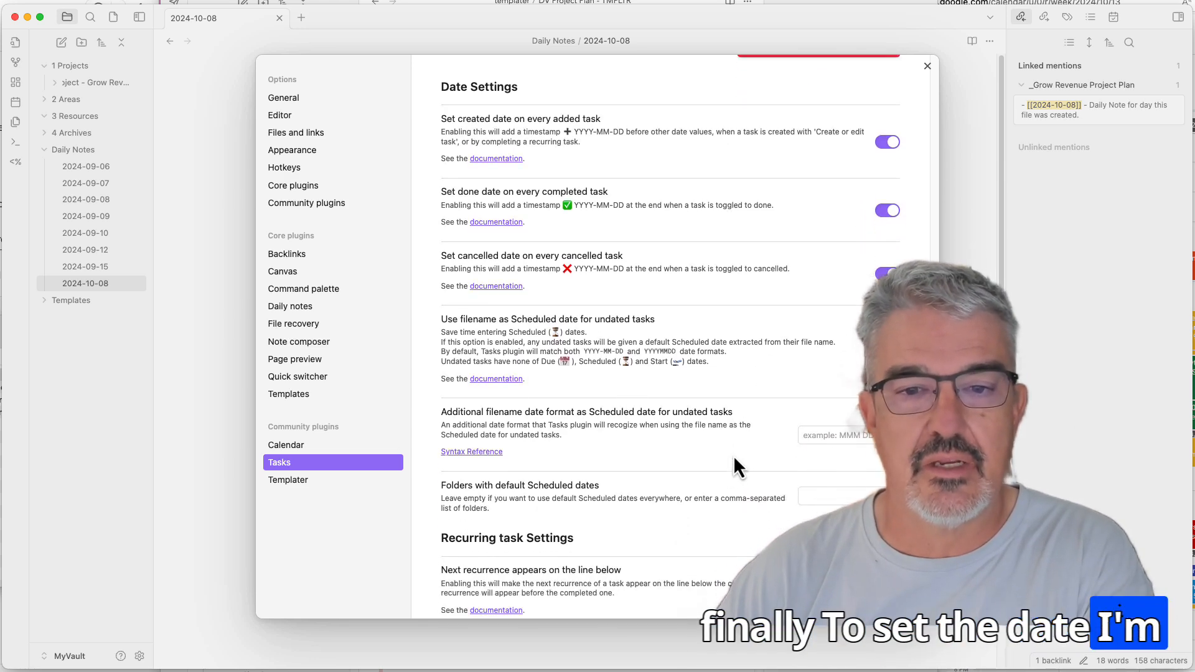
scroll(733, 454, "down", 10)
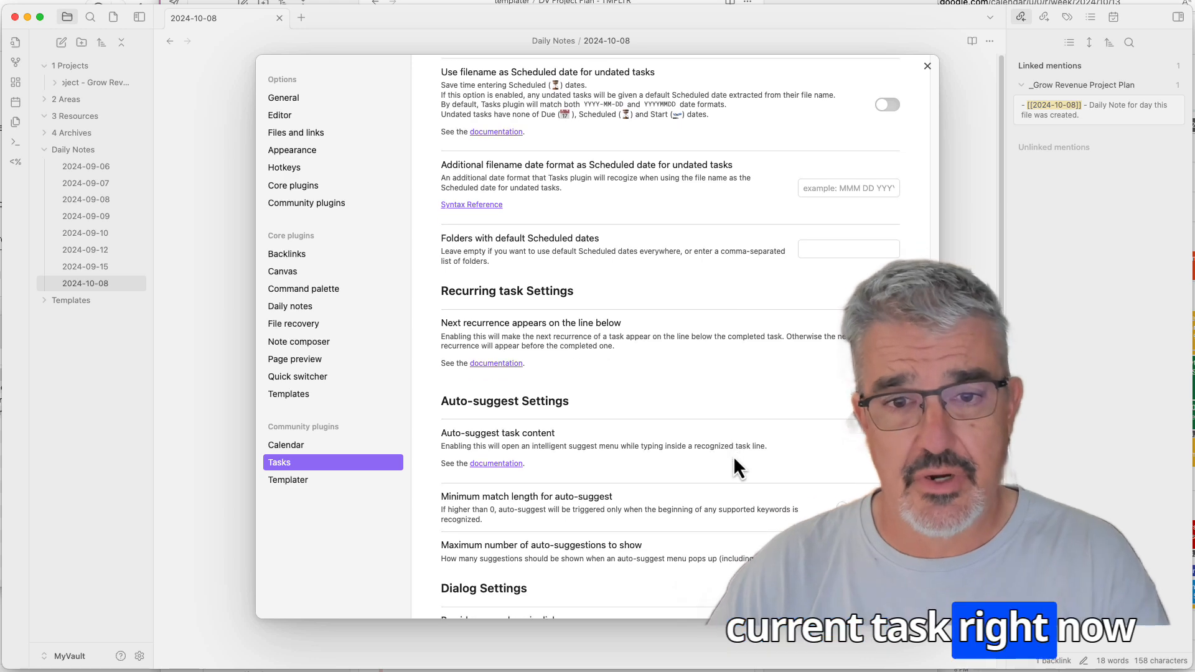
scroll(734, 460, "down", 4)
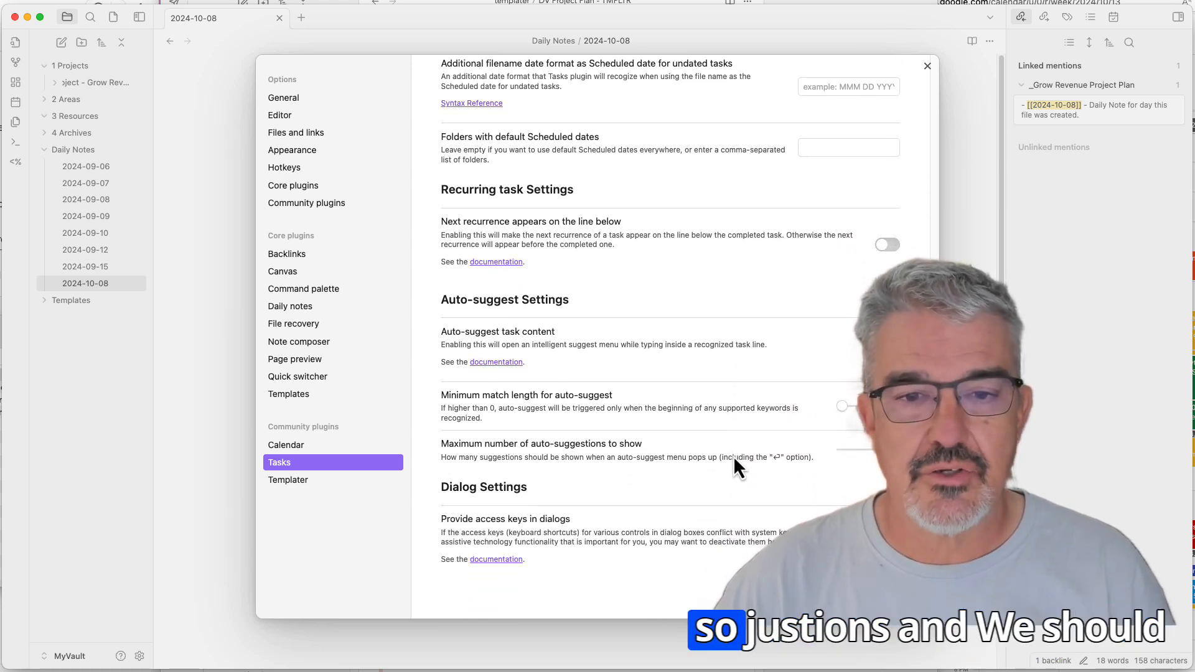
scroll(734, 461, "up", 20)
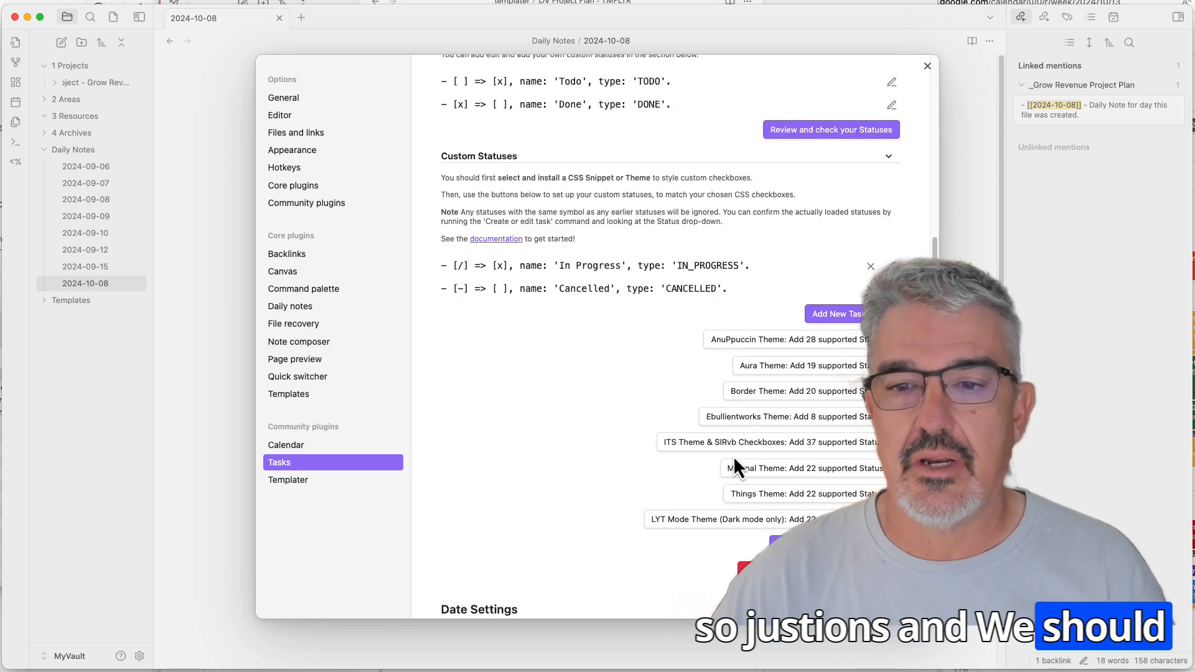
scroll(733, 455, "up", 11)
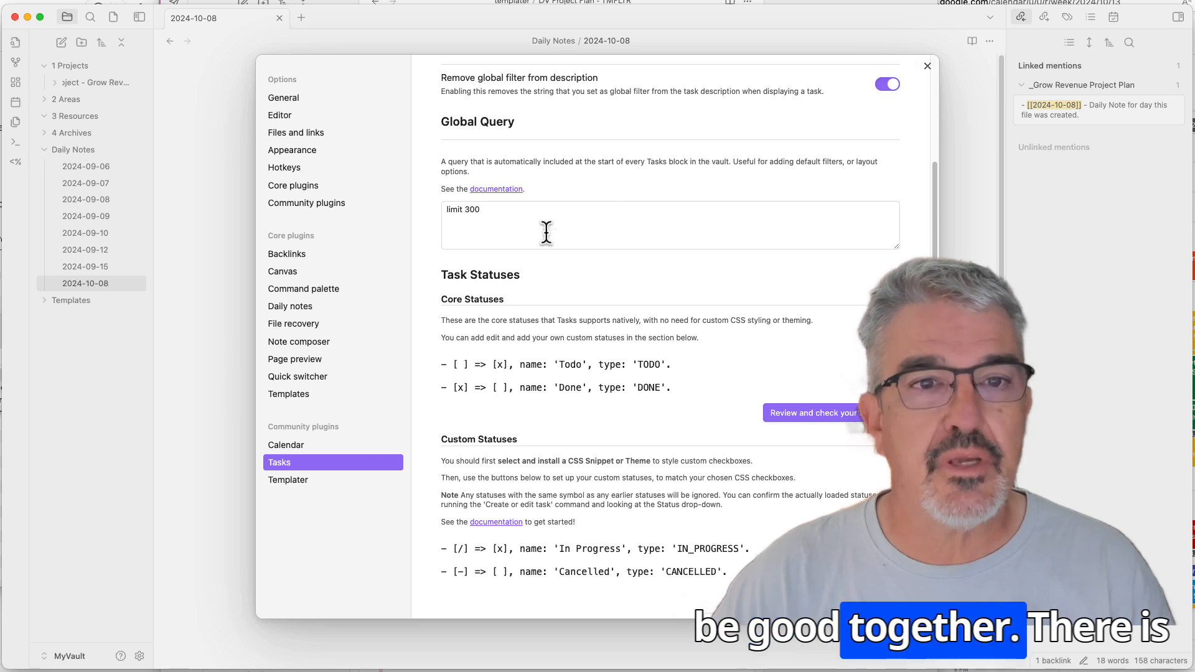
Assign the hotkey Cmd+Shift+K to the "Tasks: Create or edit task" command and close the settings
left_click(294, 174)
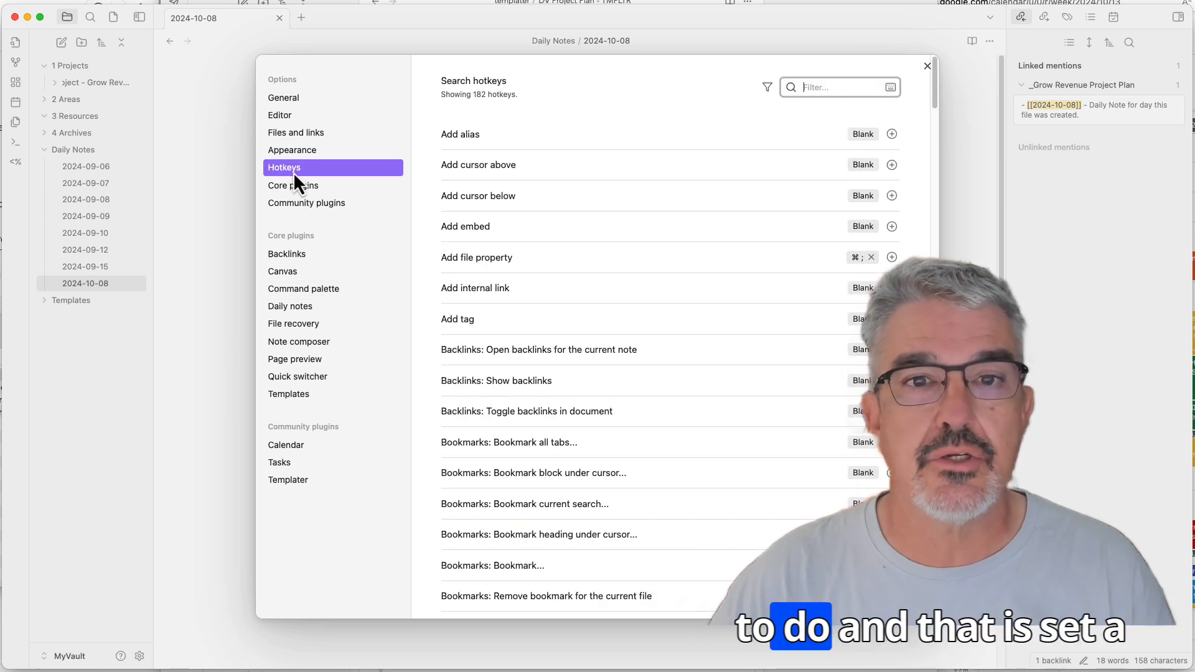
left_click(805, 88)
type("tasks")
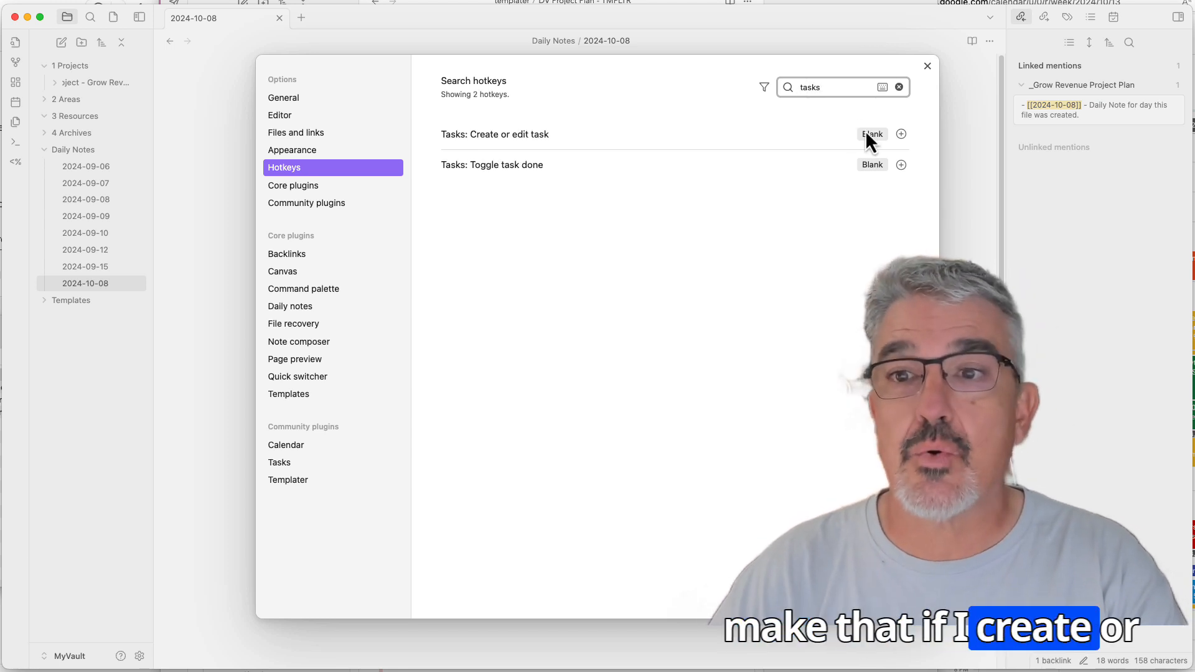
left_click(902, 136)
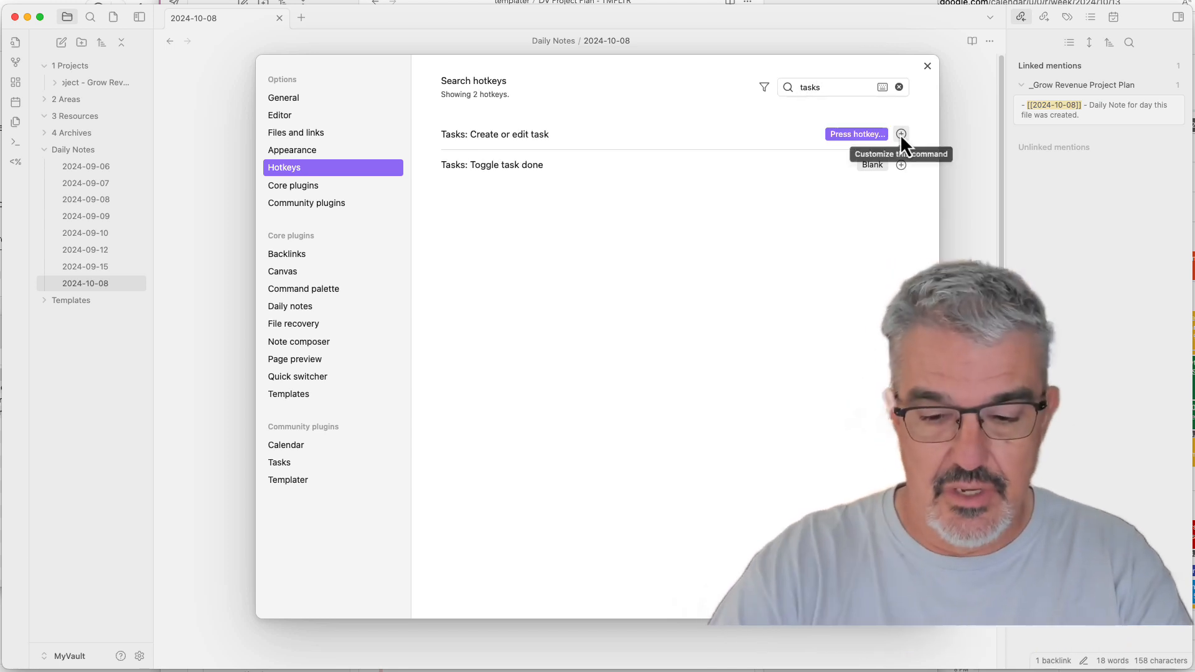
key("super+shift+k")
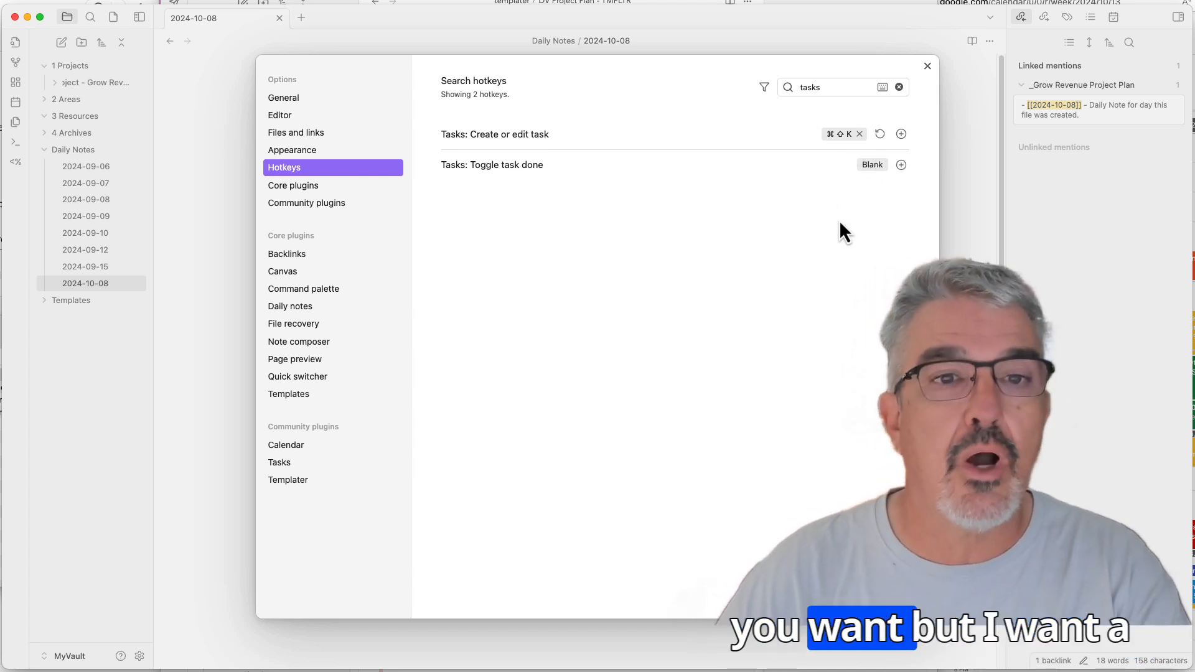
left_click(927, 67)
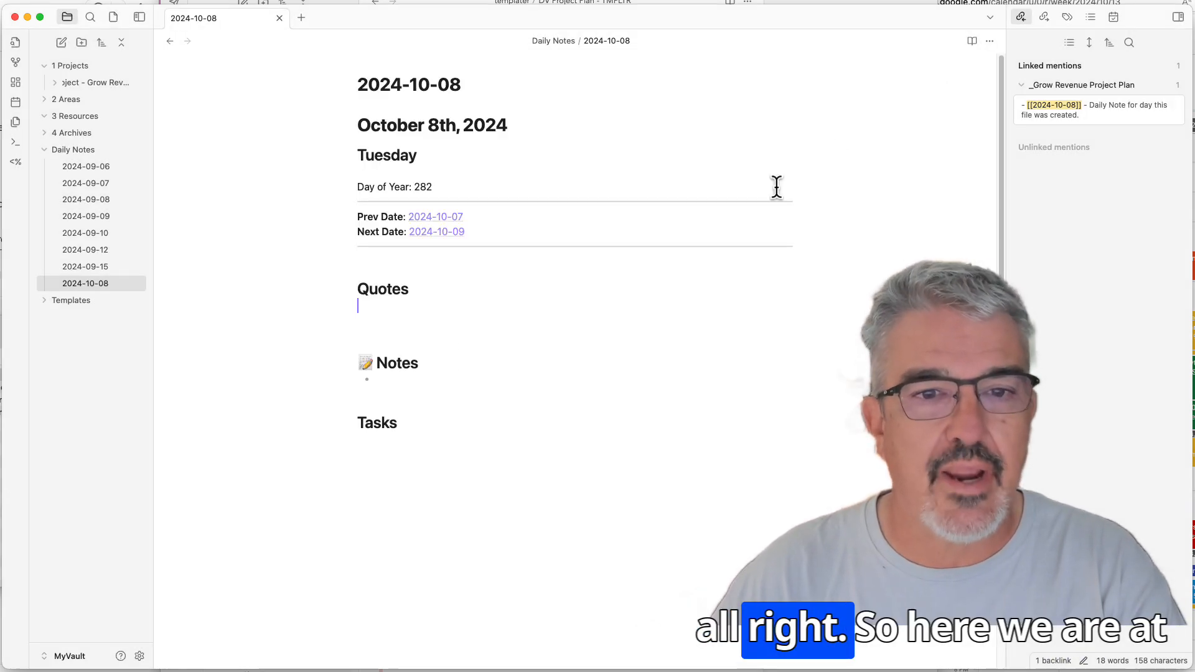
left_click(61, 152)
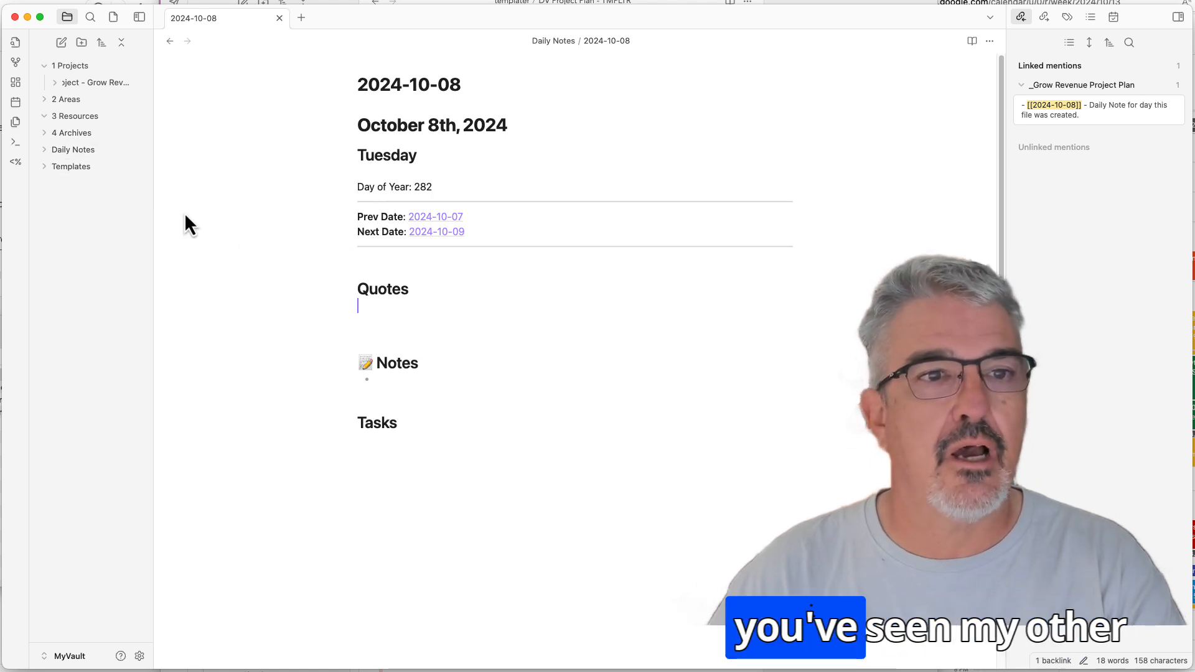
left_click(69, 151)
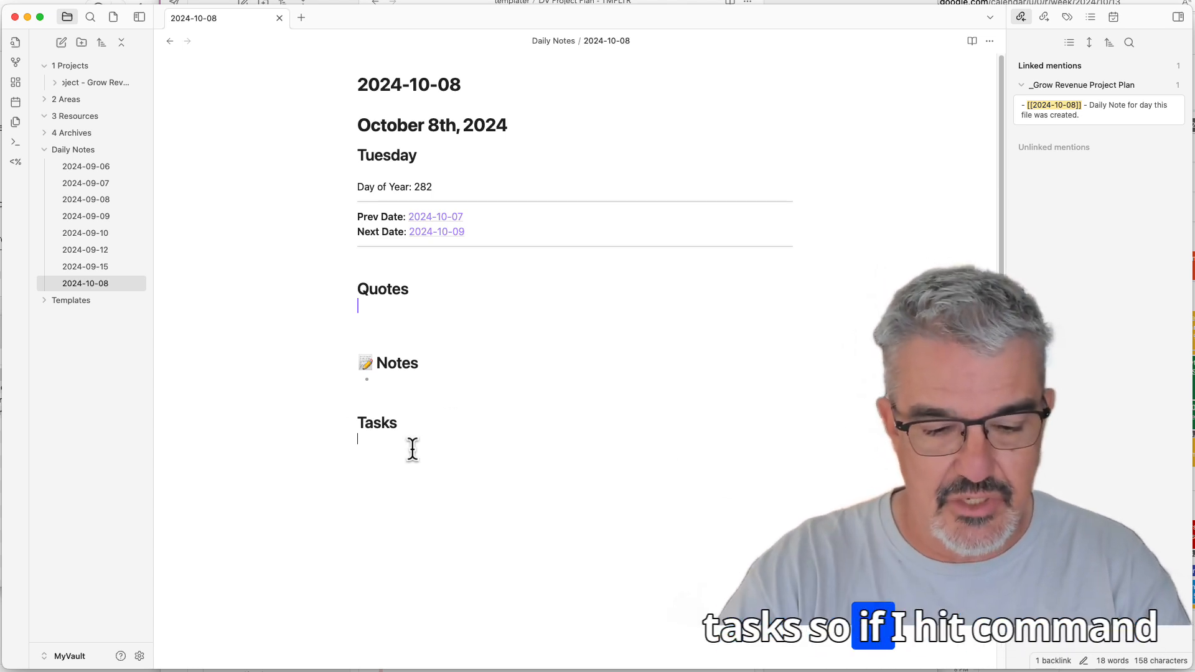
Create the task "Take out the trash" under Tasks in the daily note, with Highest priority and scheduled for today
key("super+shift+k")
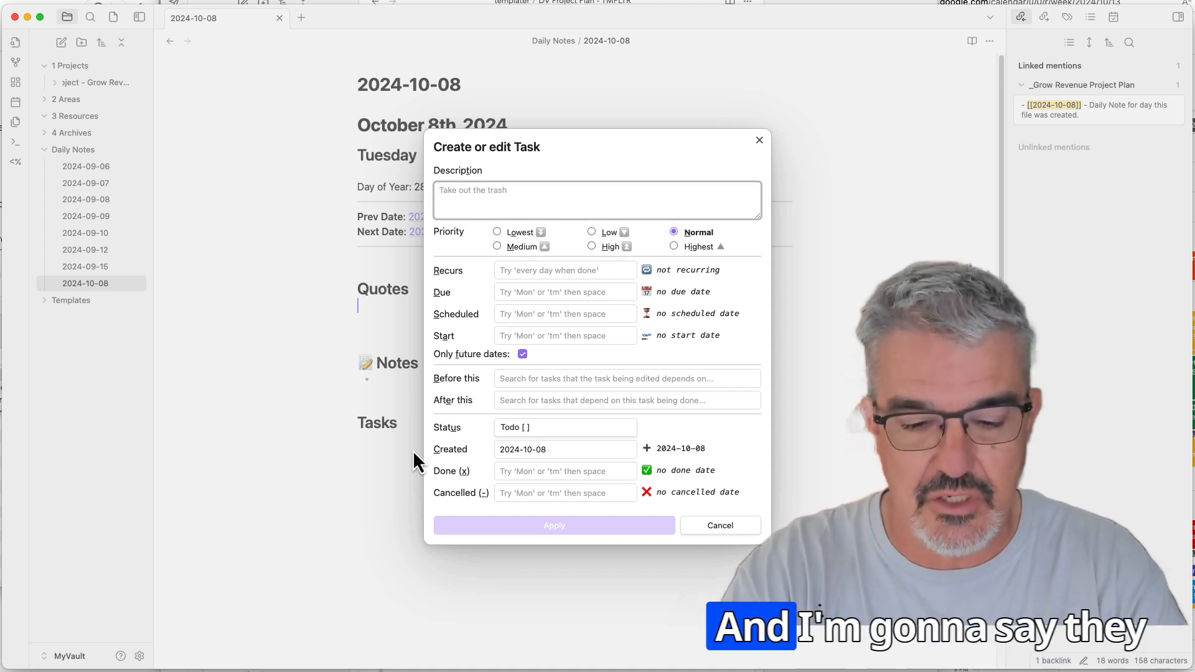
type("Take out the trash")
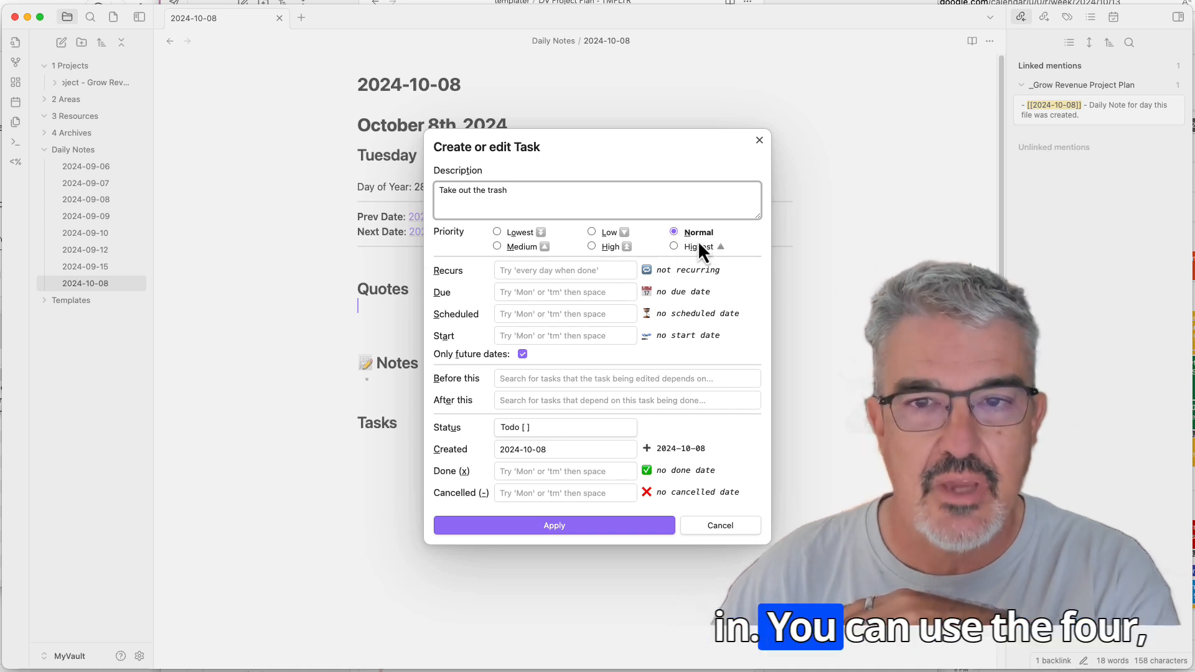
left_click(674, 246)
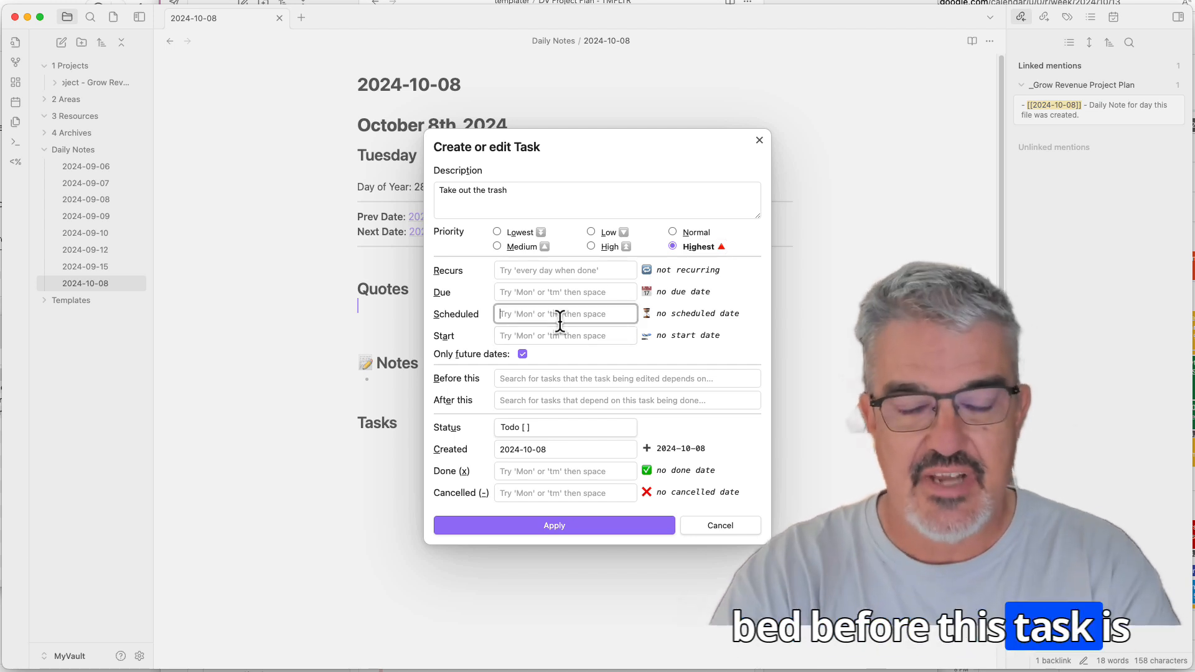
type("today")
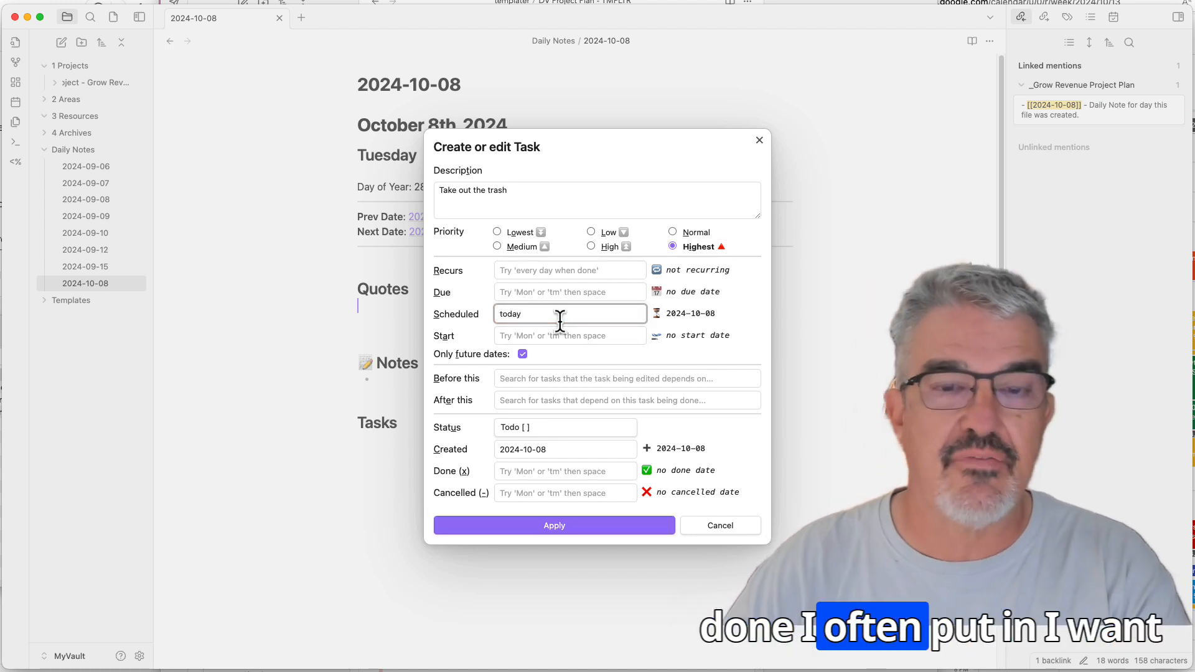
left_click(545, 525)
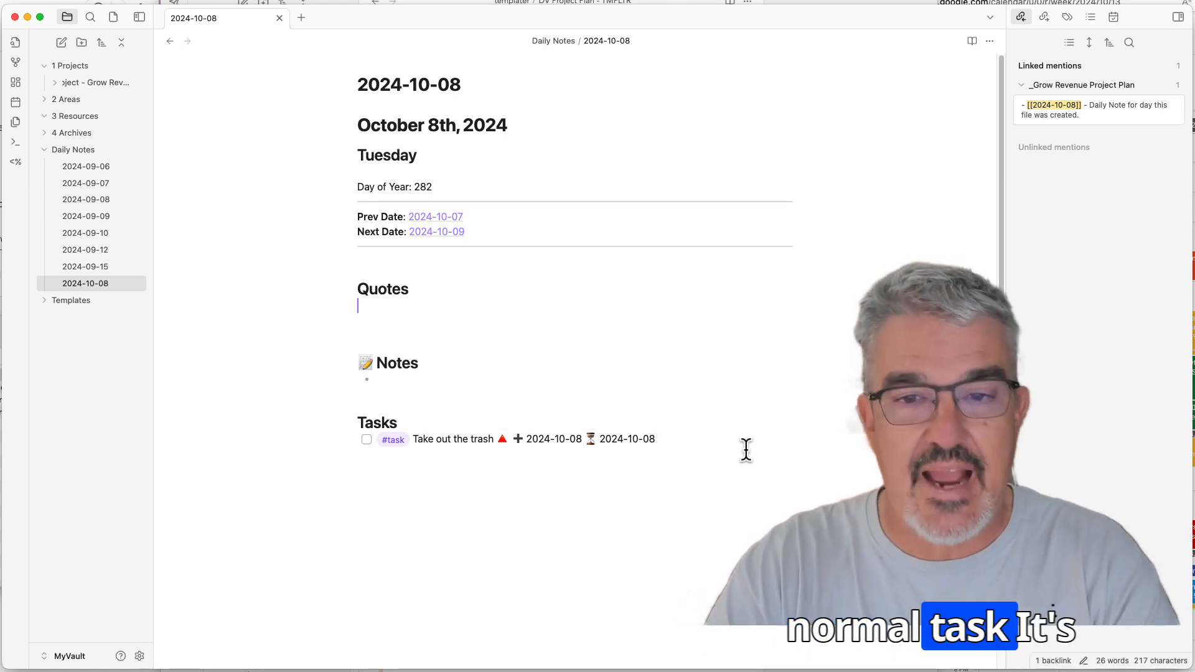
Add a tasks query block containing "not done" below the trash task in the daily note
key("Return")
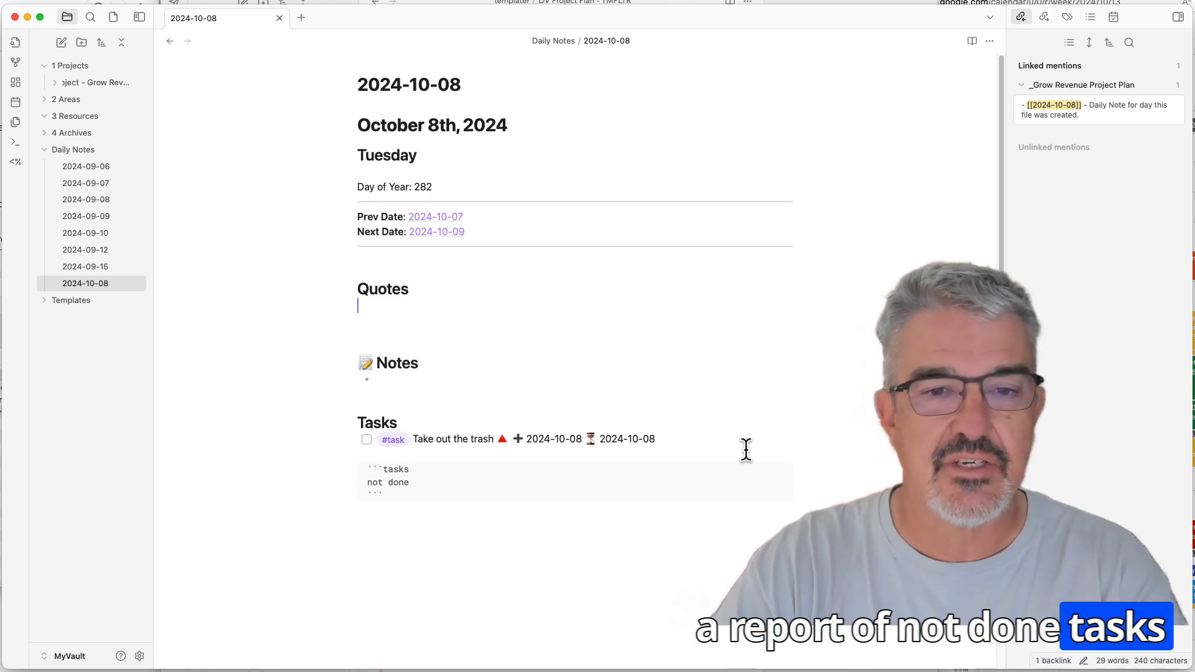
key("Return")
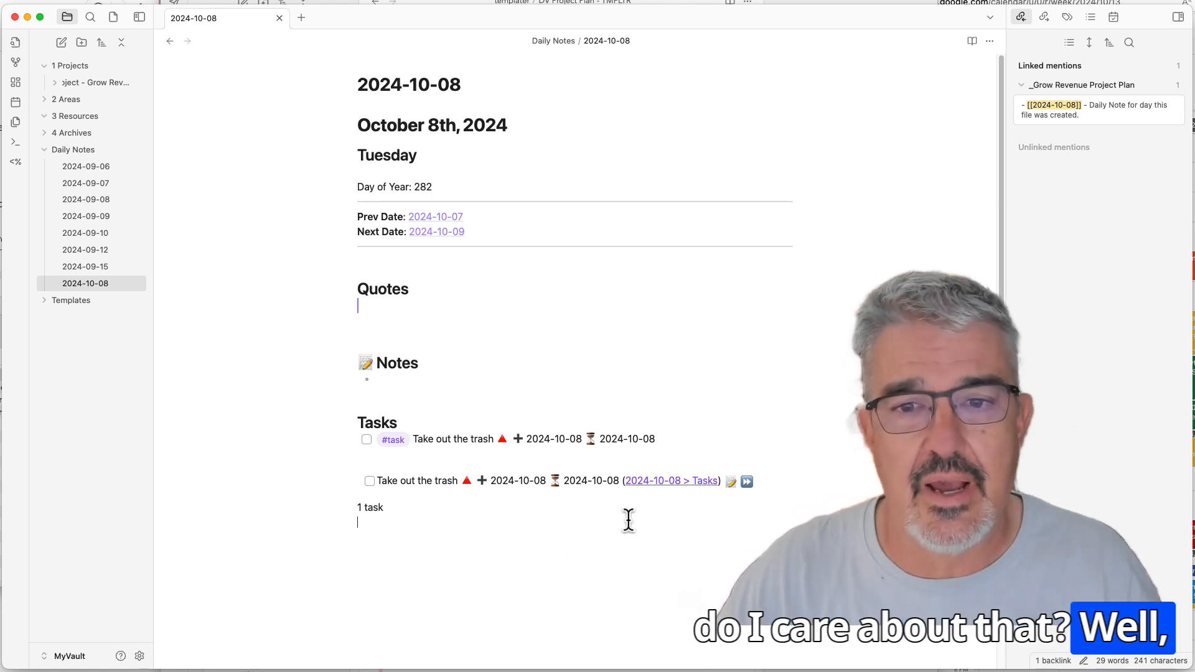
left_click(425, 661)
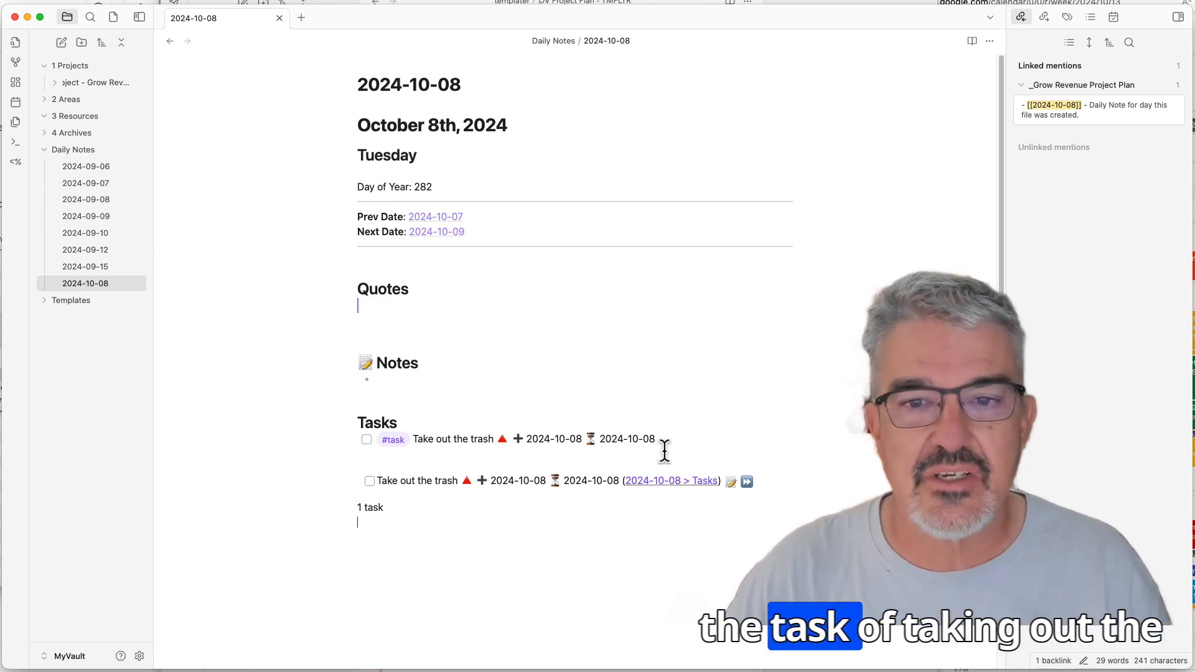
Expand the 2 Areas folder, then copy the "Take out the trash" task line and remove it from the daily note
left_click(47, 101)
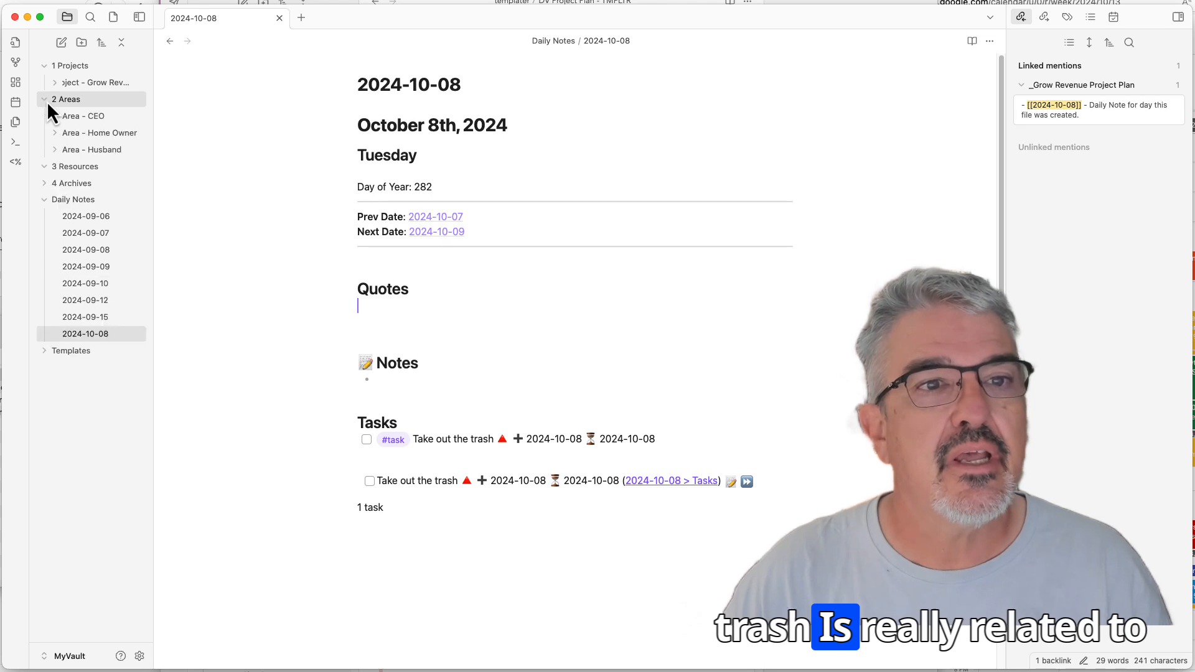
left_click_drag(657, 435, 355, 446)
key("super+c")
key("BackSpace")
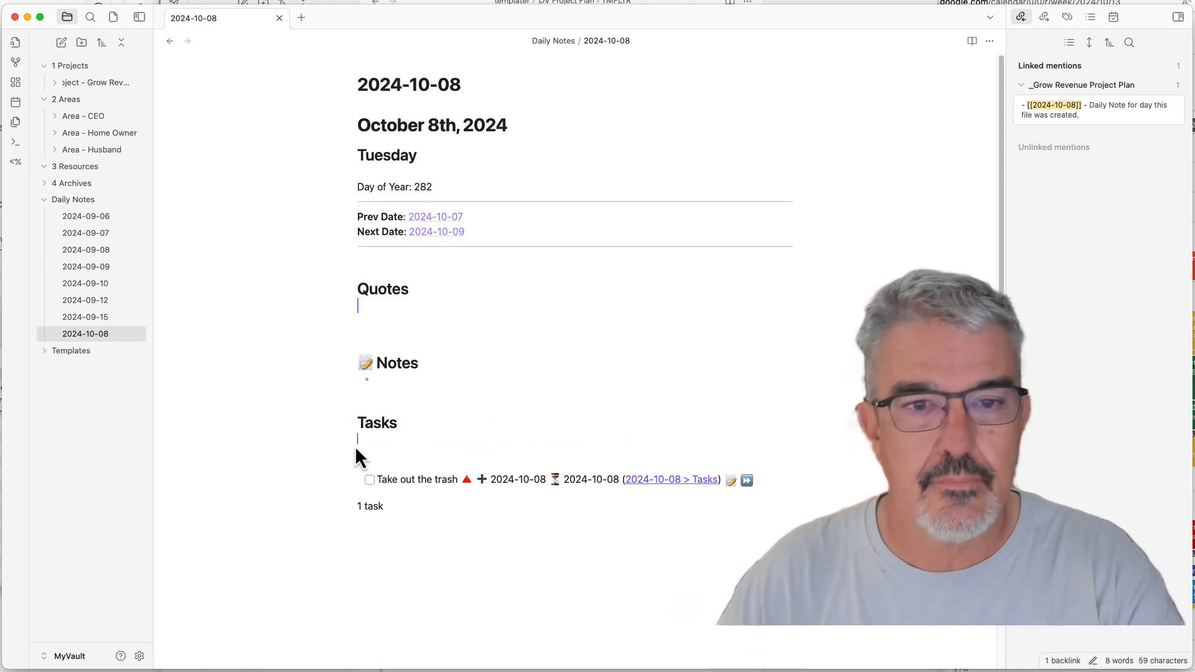
Open the _Home Owner Note Index note and add a level-two "Tasks" heading between Branches and People
left_click(80, 137)
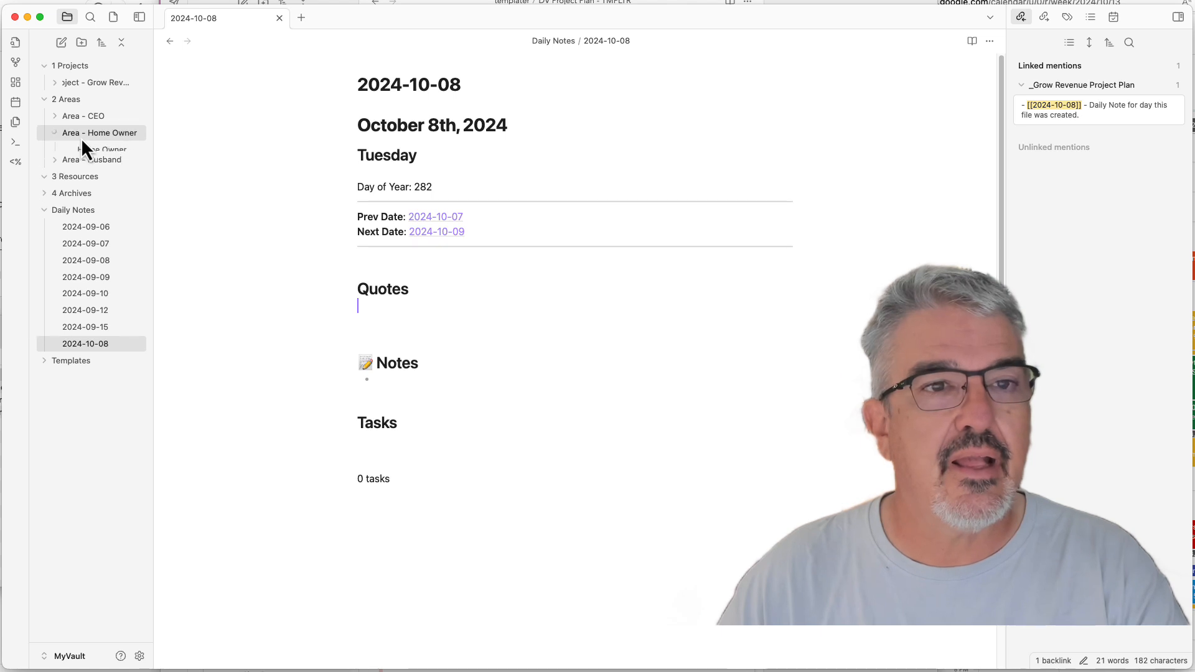
left_click(82, 150)
scroll(363, 341, "down", 10)
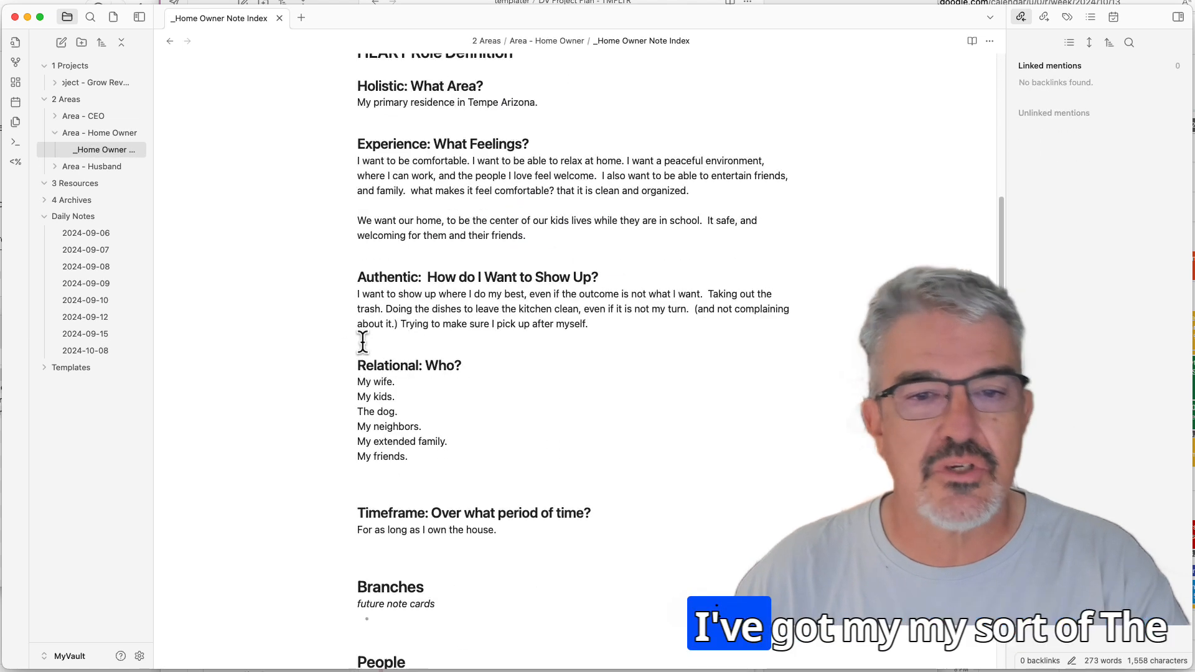
scroll(363, 342, "down", 4)
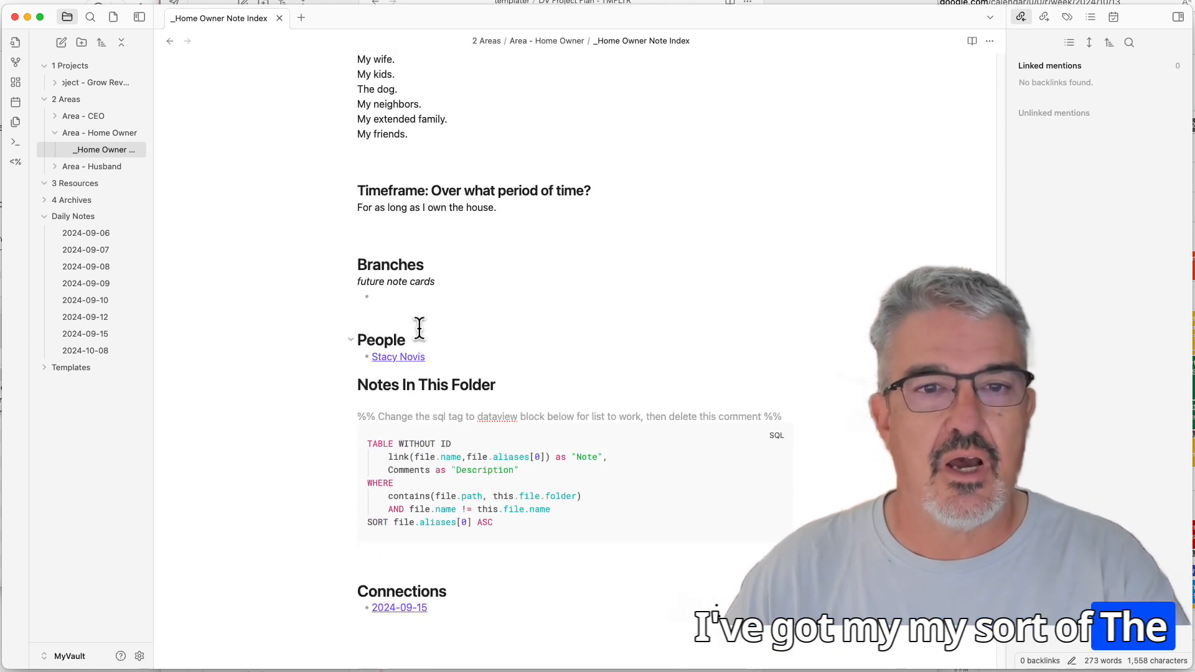
scroll(419, 328, "up", 2)
scroll(419, 328, "down", 1)
scroll(417, 330, "up", 1)
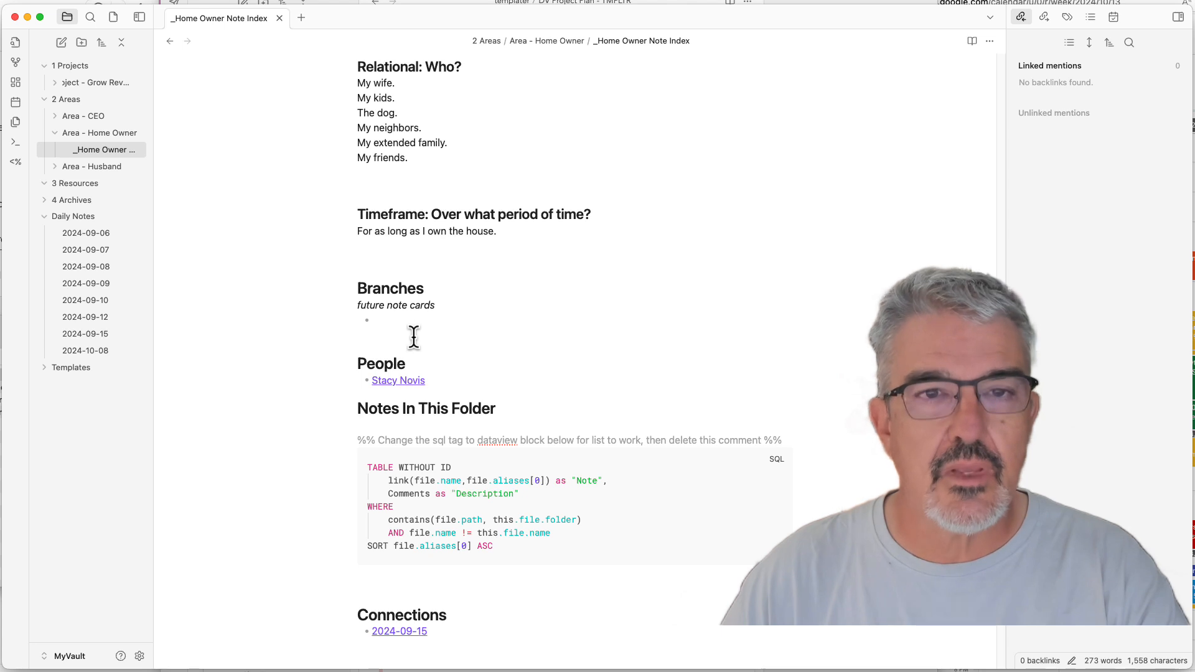
key("Return")
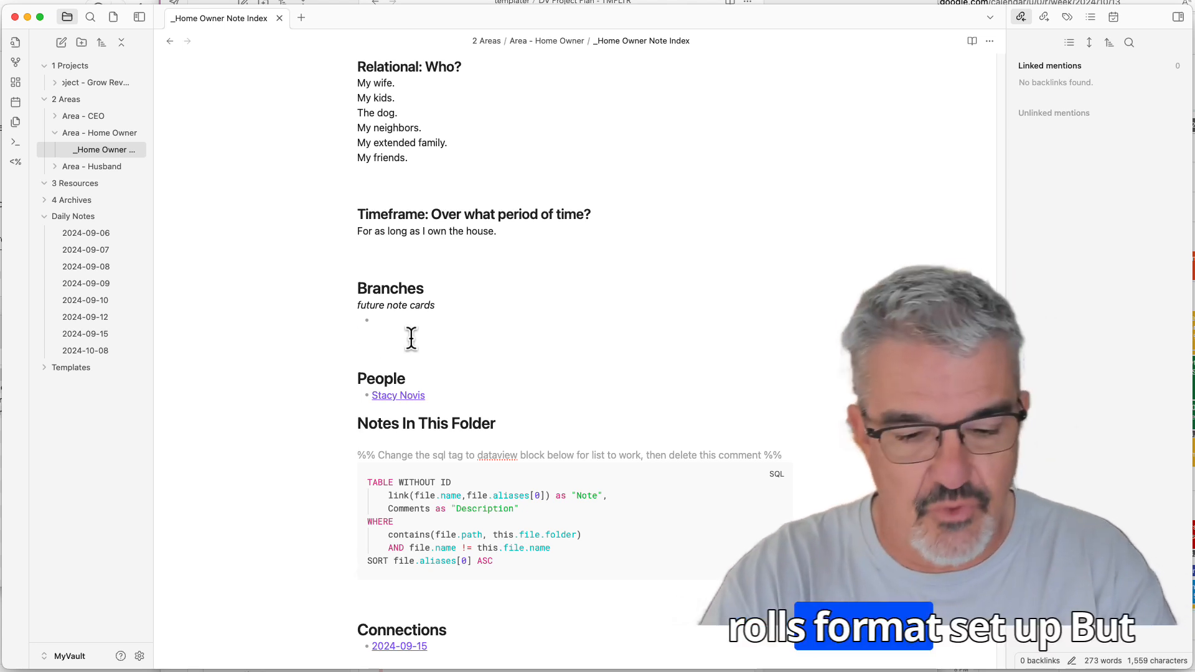
type("## Tasks")
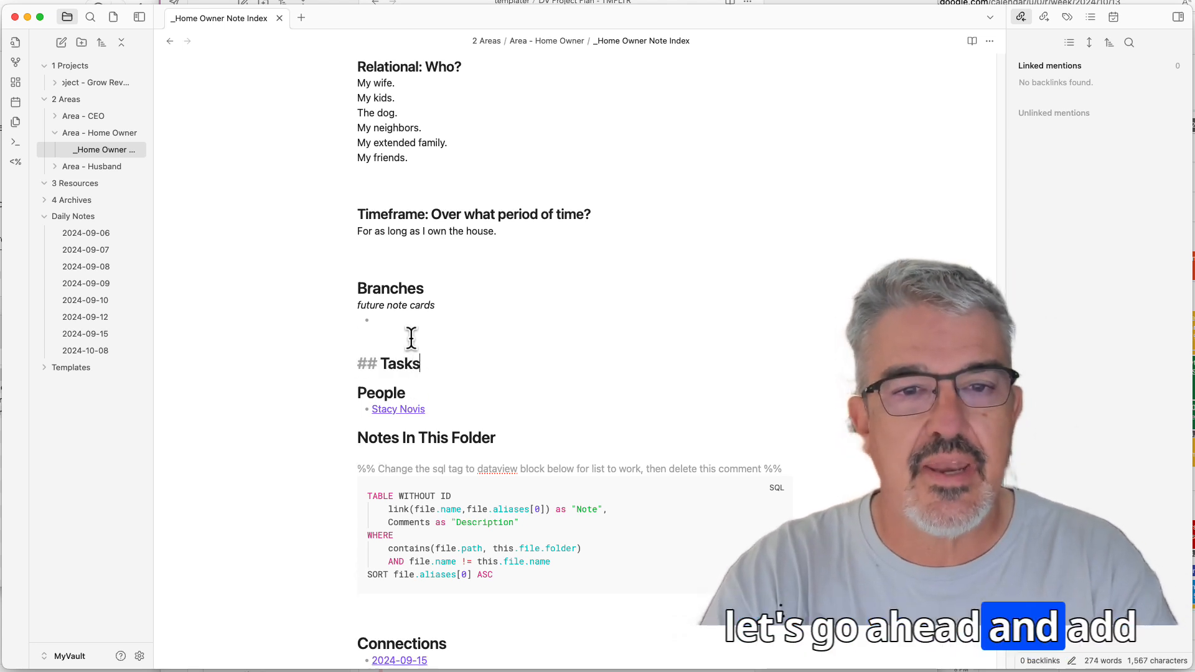
Paste the copied "Take out the trash" task under the new Tasks heading and dismiss the task suggestions
key("Return")
key("super+v")
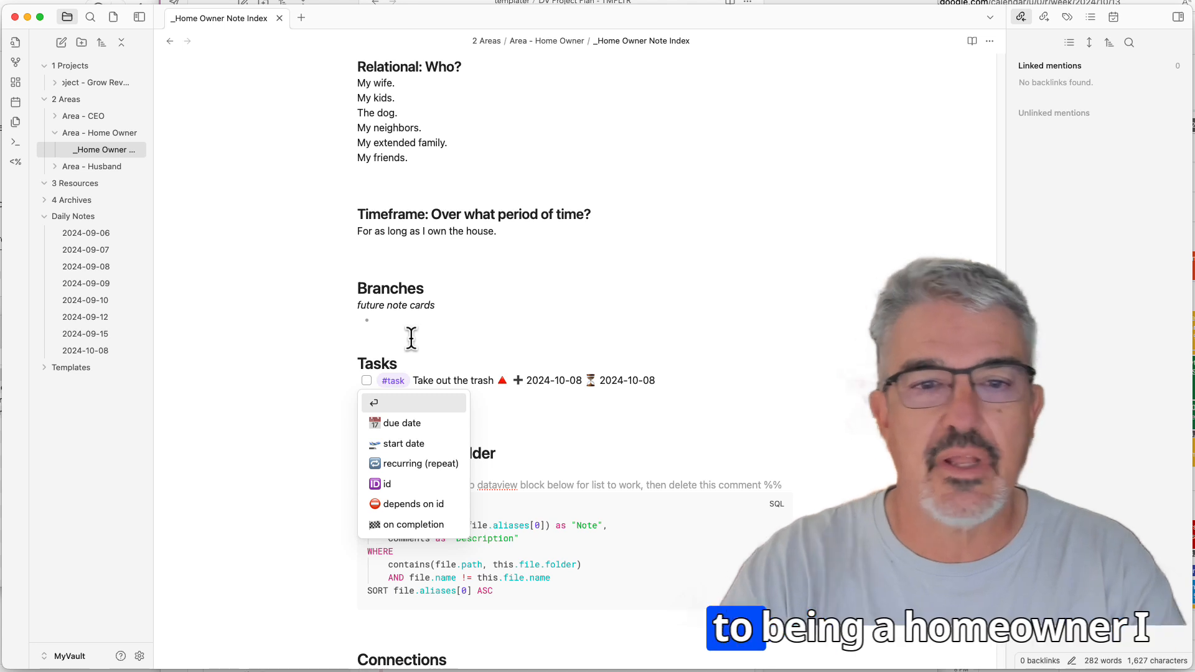
key("Escape")
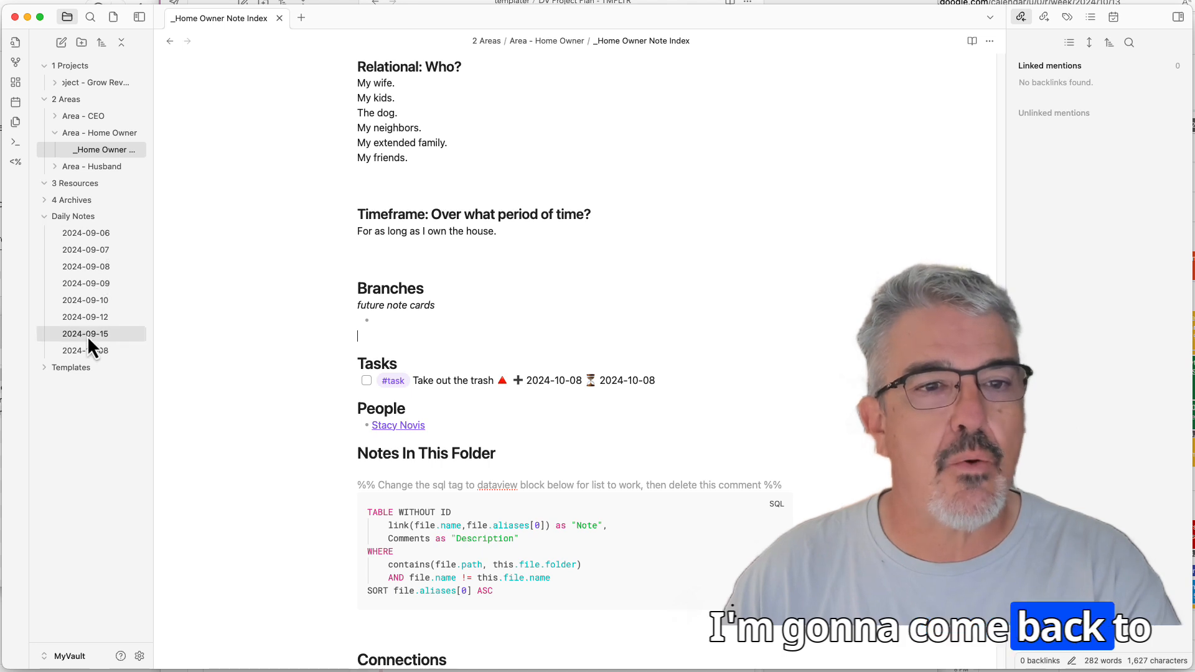
Check the query in the 2024-10-08 daily note, follow the trash task to its source note and return to the daily note
left_click(86, 354)
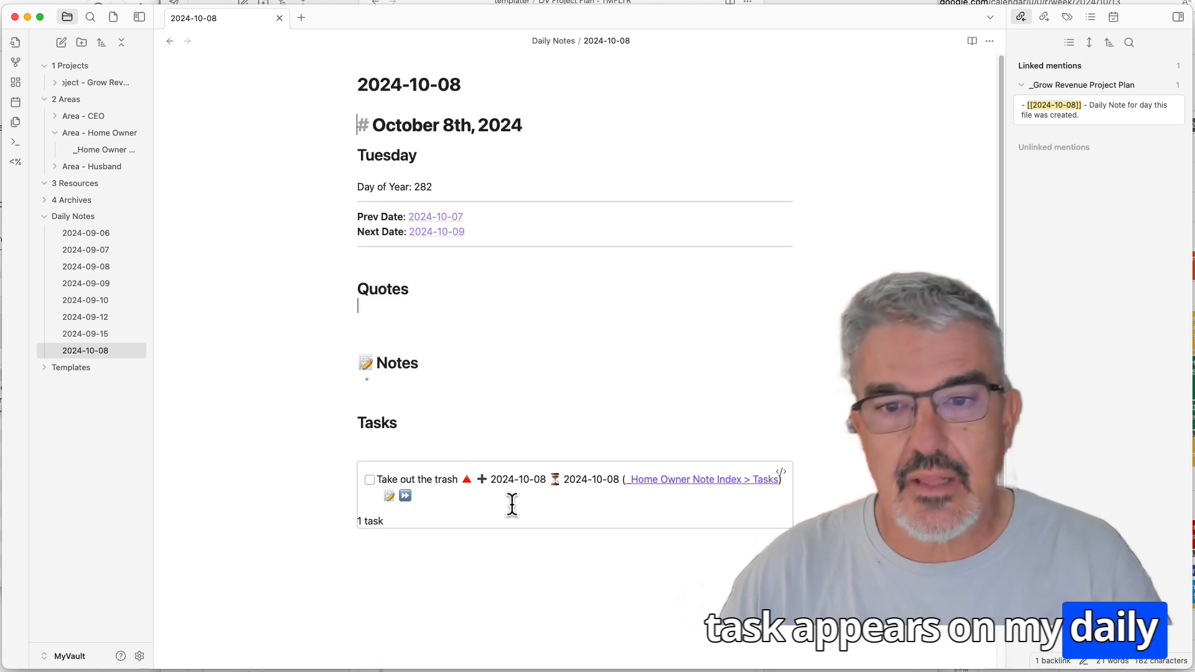
left_click(664, 492)
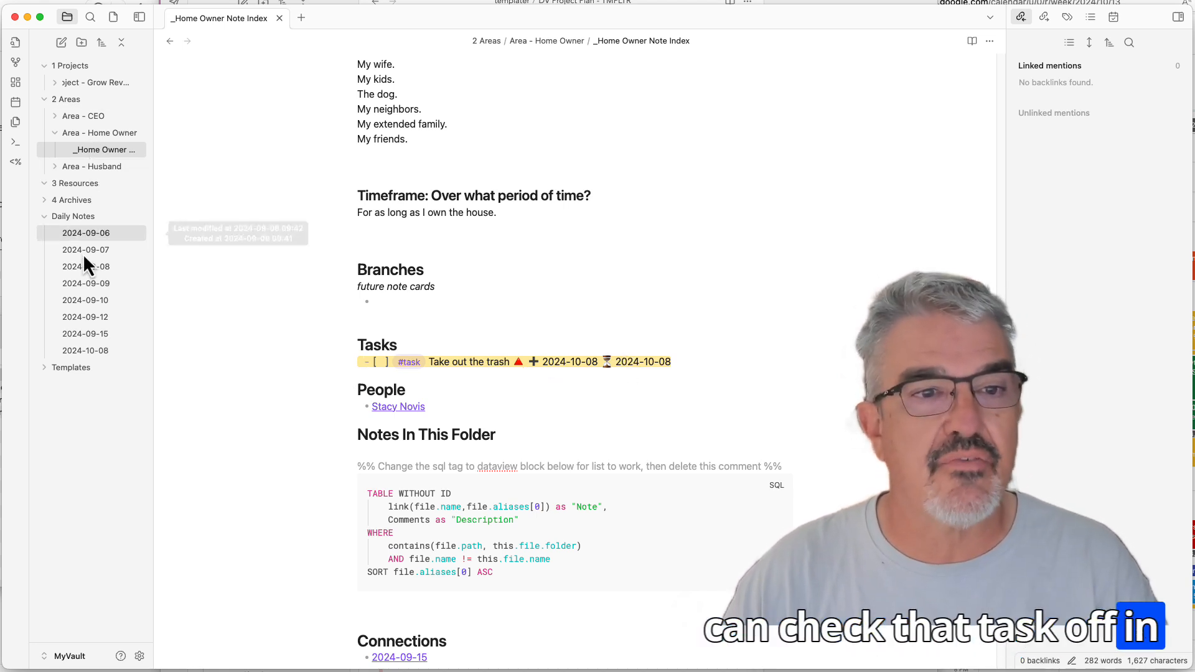
left_click(95, 350)
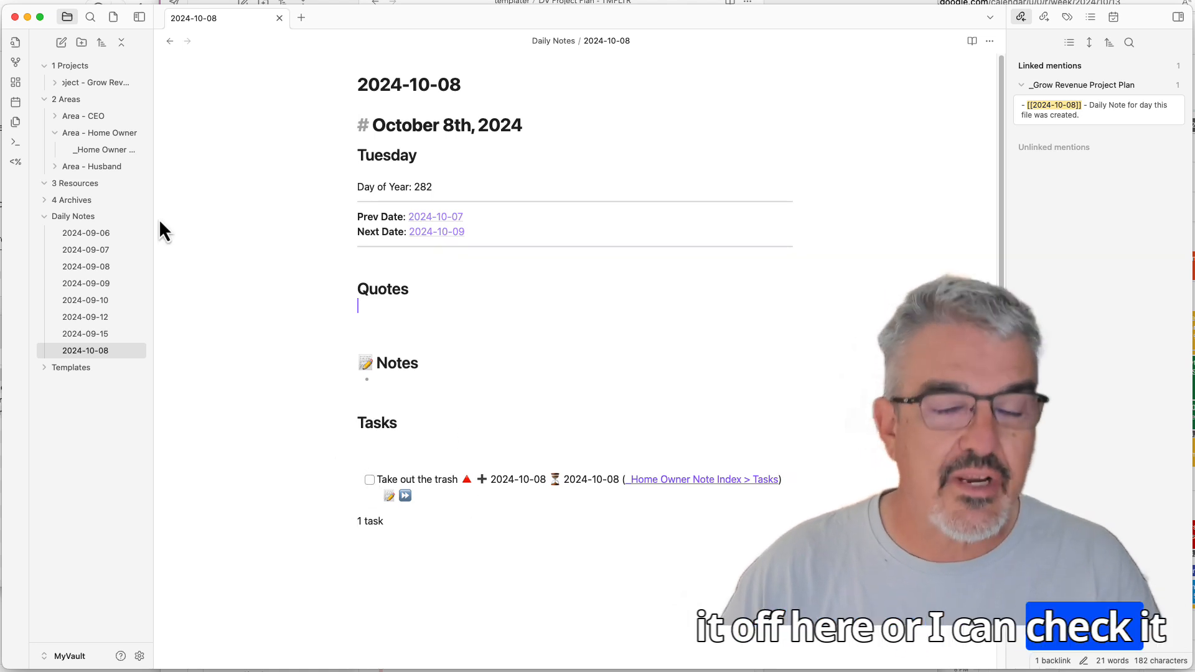
Open the _Grow Revenue Project Plan note and delete the placeholder "Put in task steps here" under Tasks
left_click(100, 81)
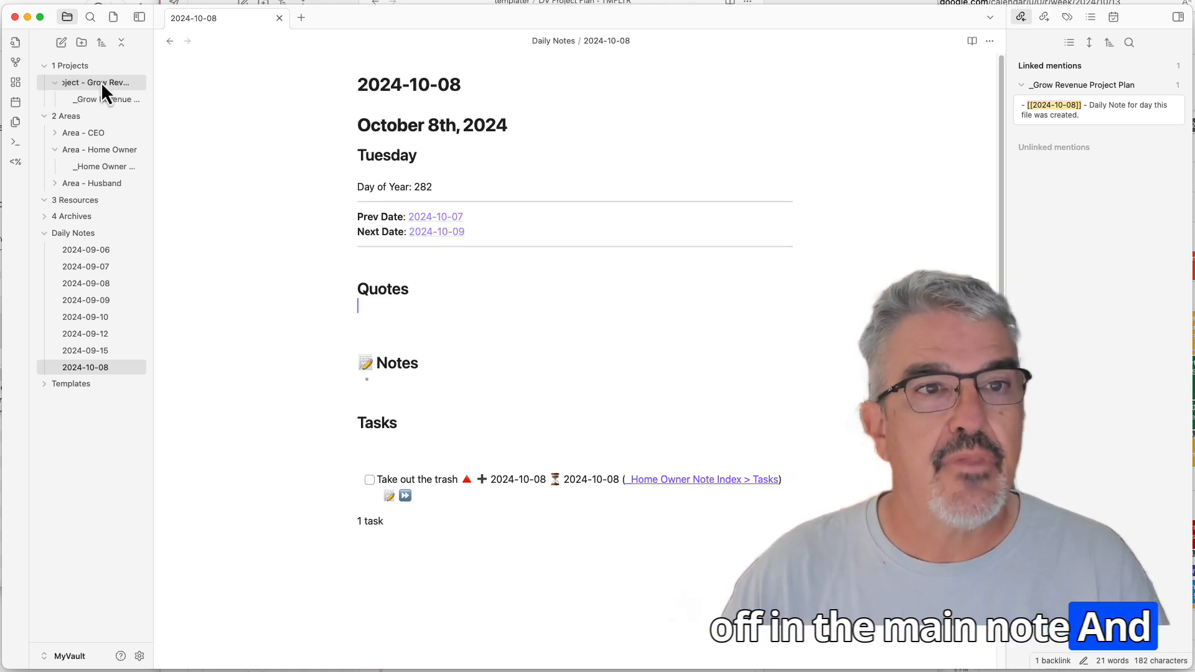
left_click(102, 99)
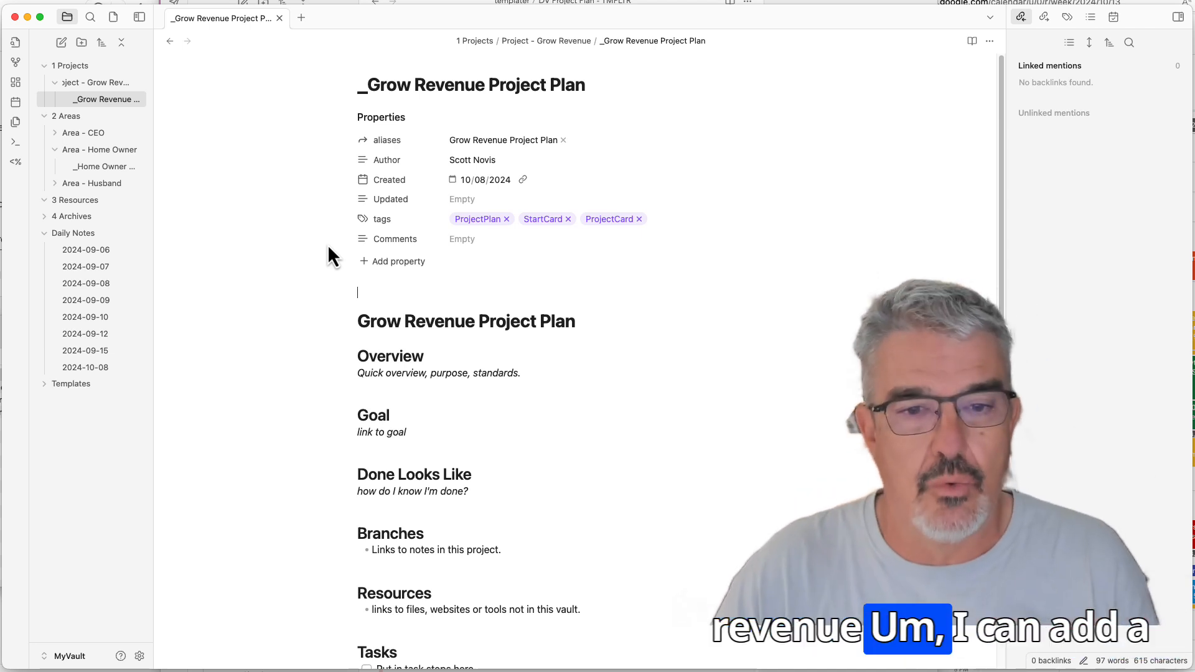
scroll(518, 538, "down", 2)
left_click(479, 607)
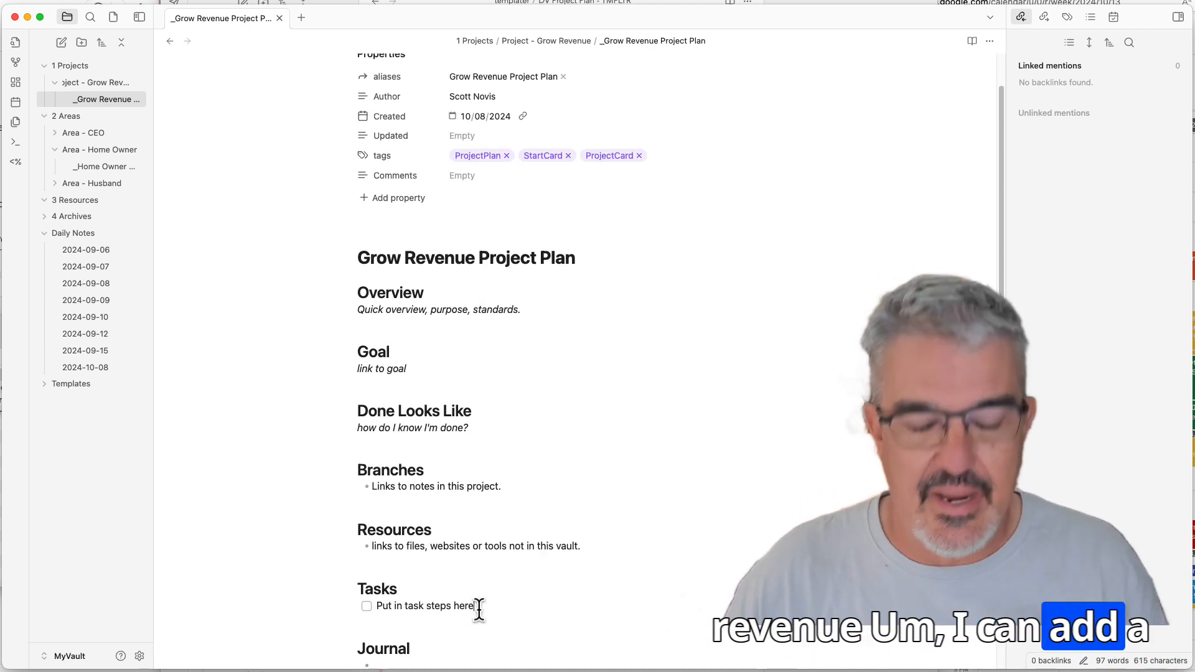
key("Delete")
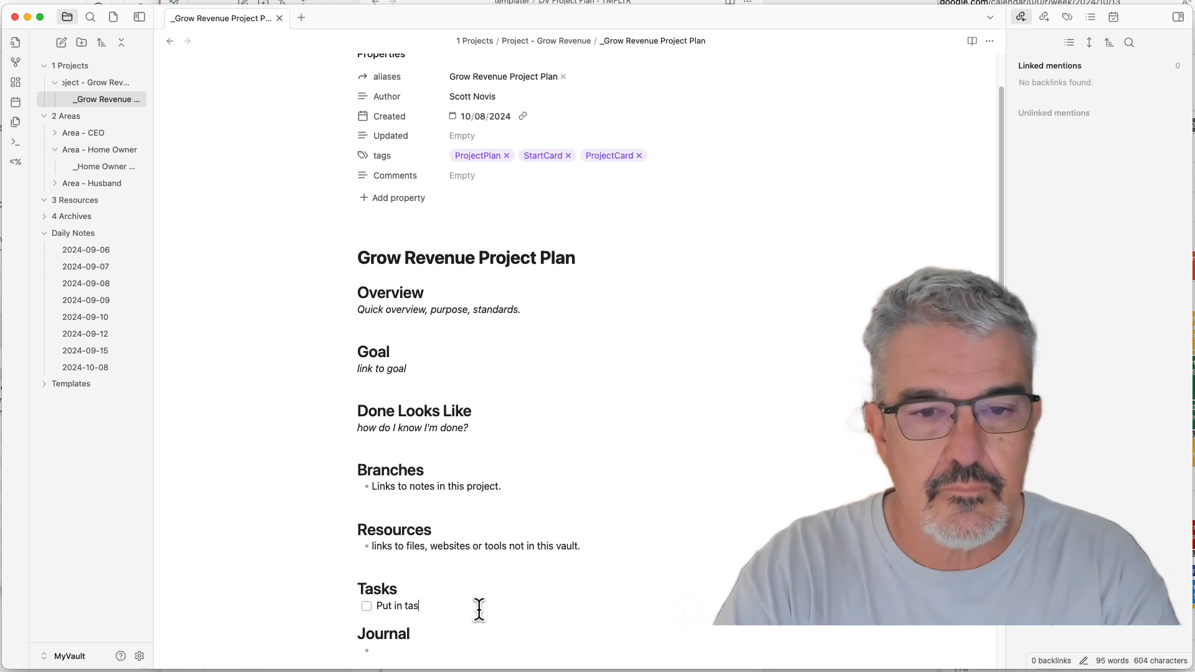
key("BackSpace")
key("BackSpace")
key("BackSpace")
key("BackSpace")
key("BackSpace")
key("BackSpace")
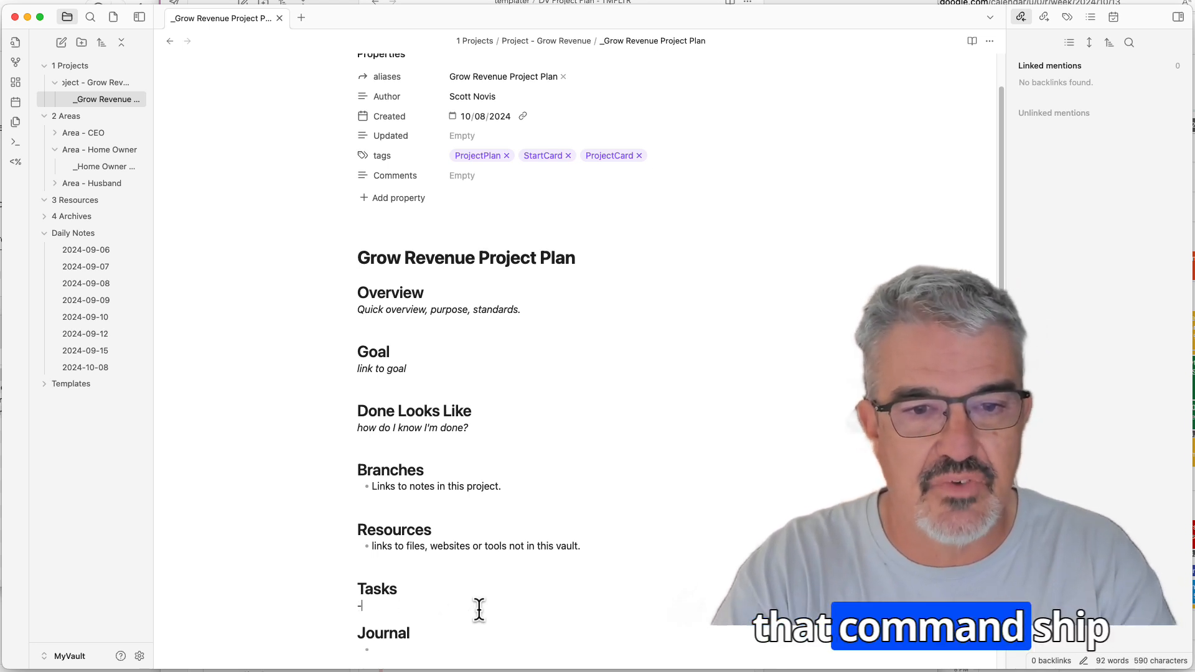
key("BackSpace")
key("BackSpace")
key("BackSpace")
Create the task "Interview new sales director" under Tasks in the project plan, with High priority and scheduled for today
key("super+k")
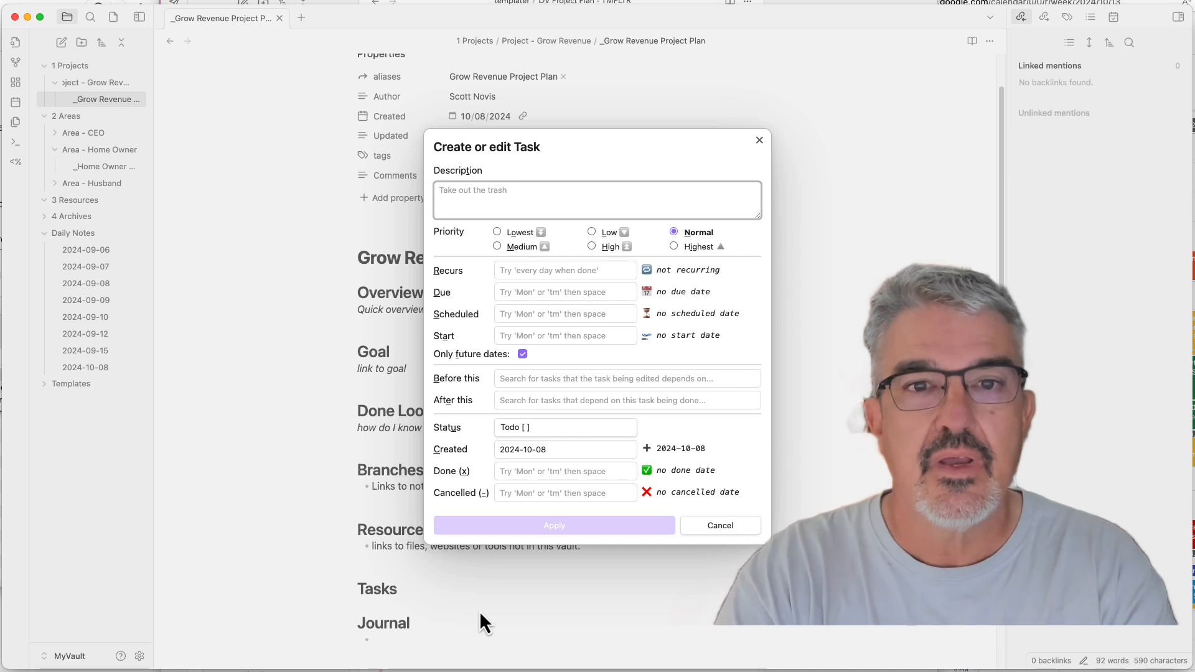
type("I")
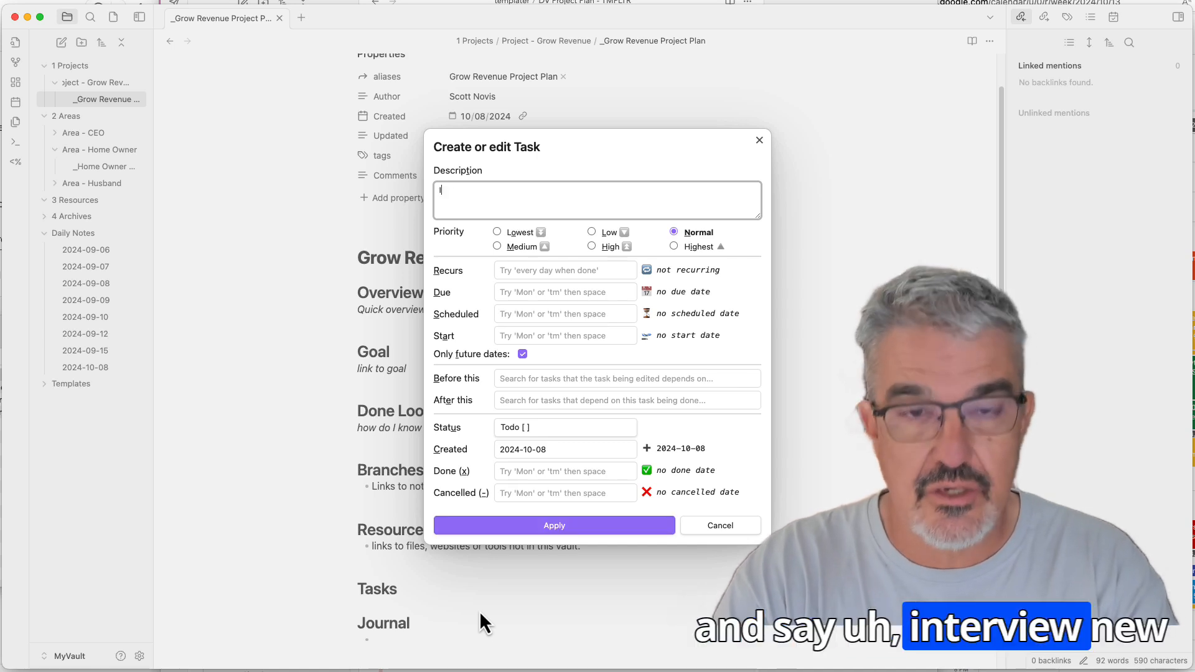
type("nterview new ")
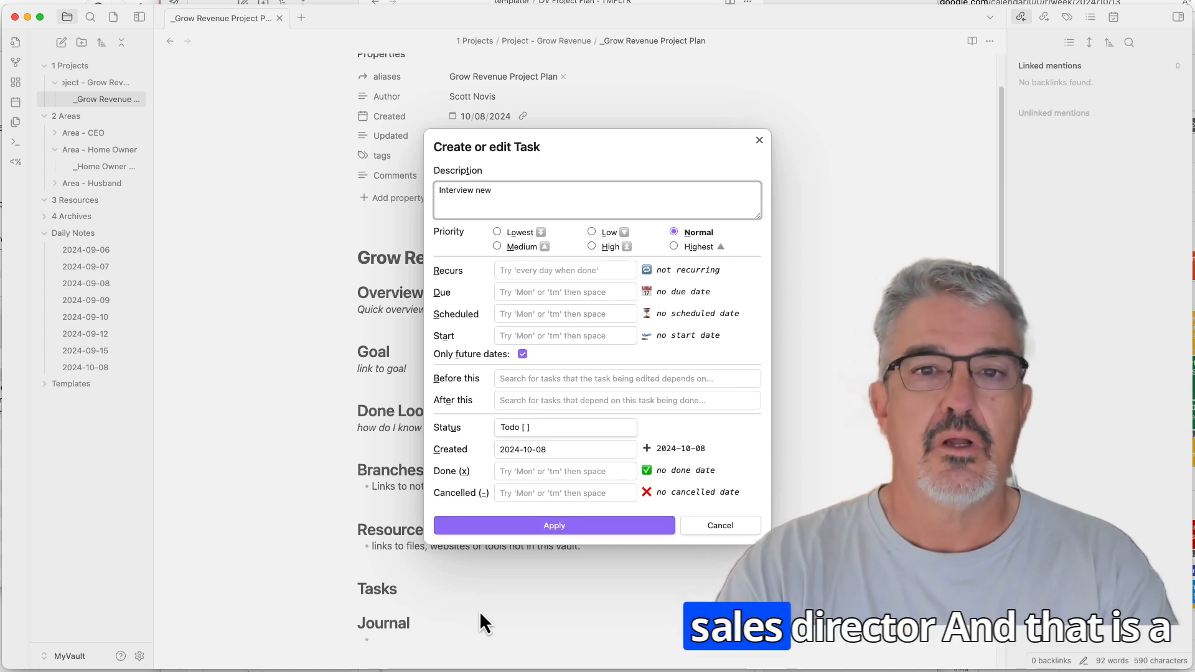
type("sales directo")
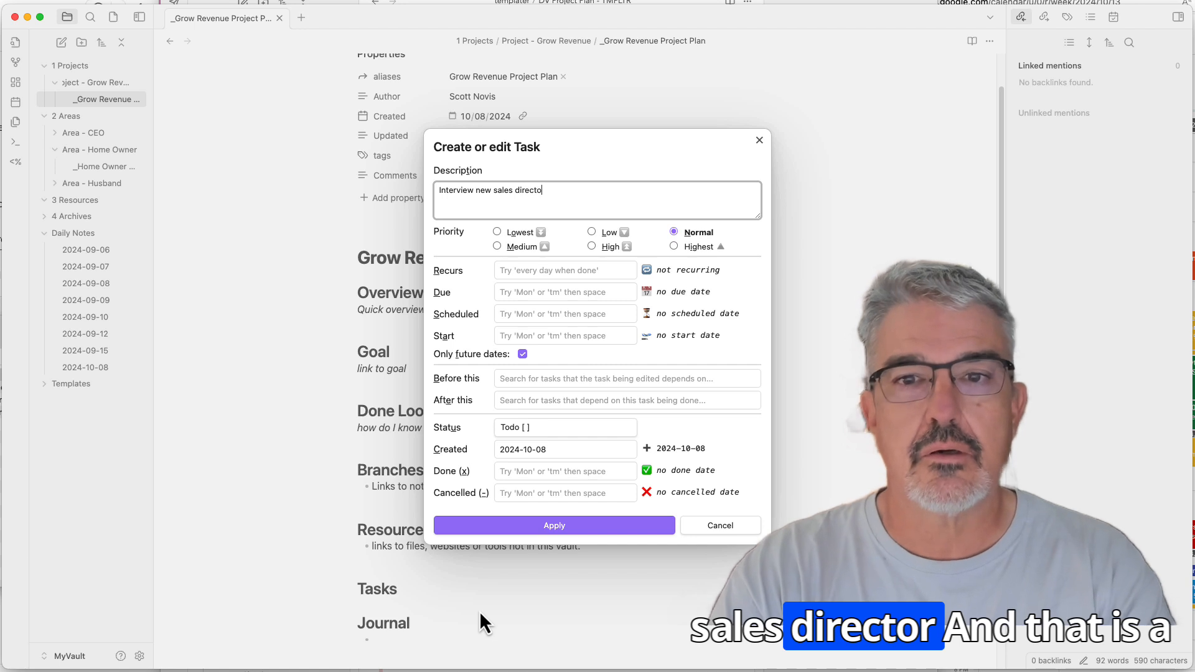
type("r")
left_click(606, 246)
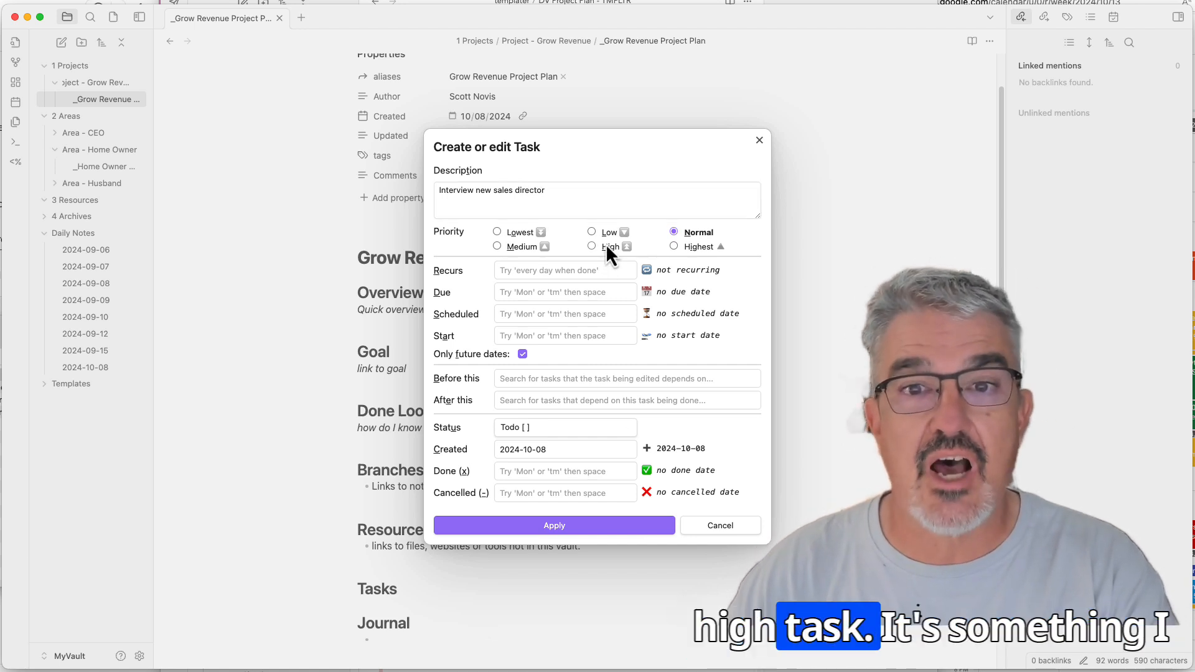
left_click(525, 314)
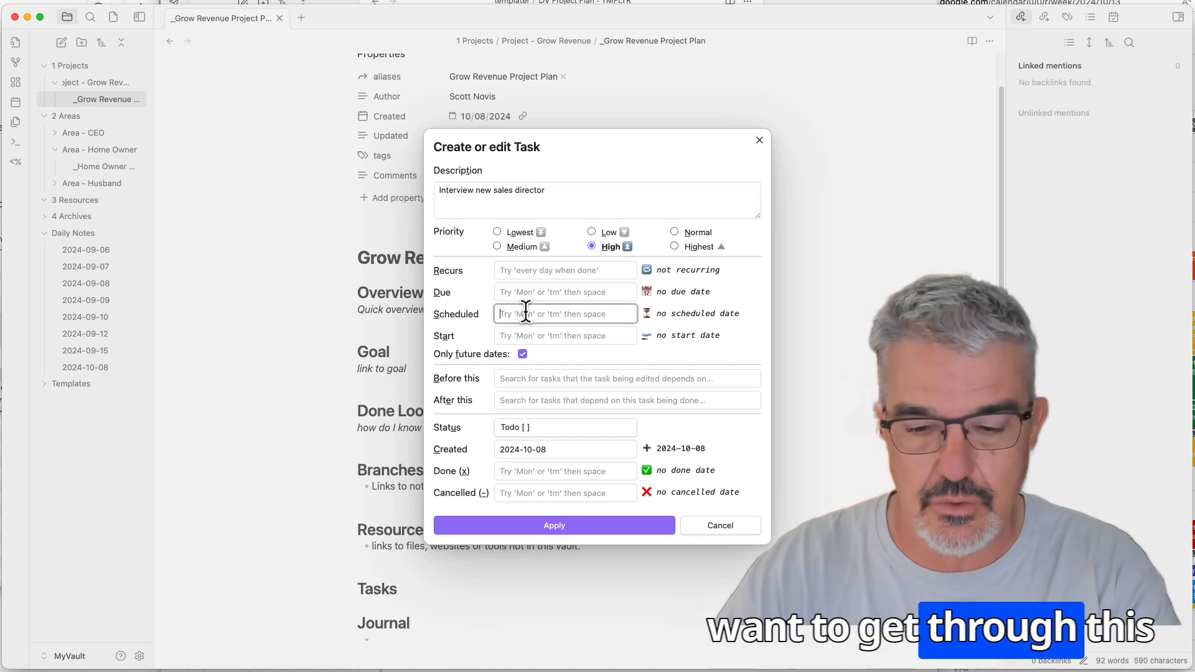
type("today")
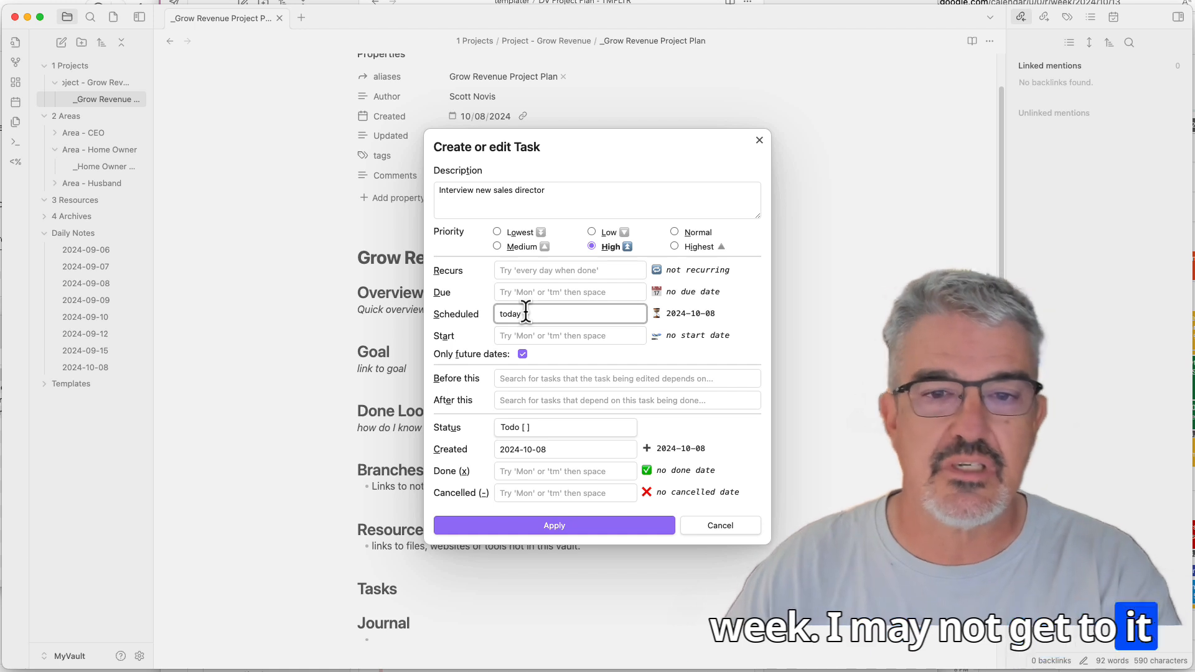
left_click(572, 526)
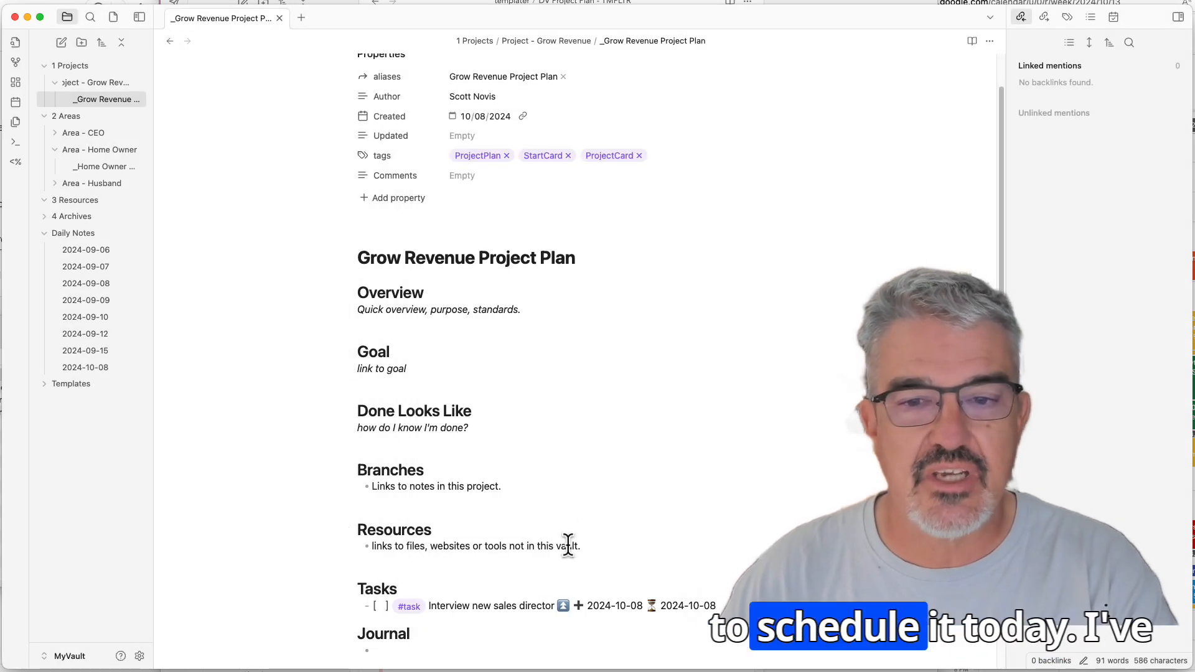
left_click(470, 629)
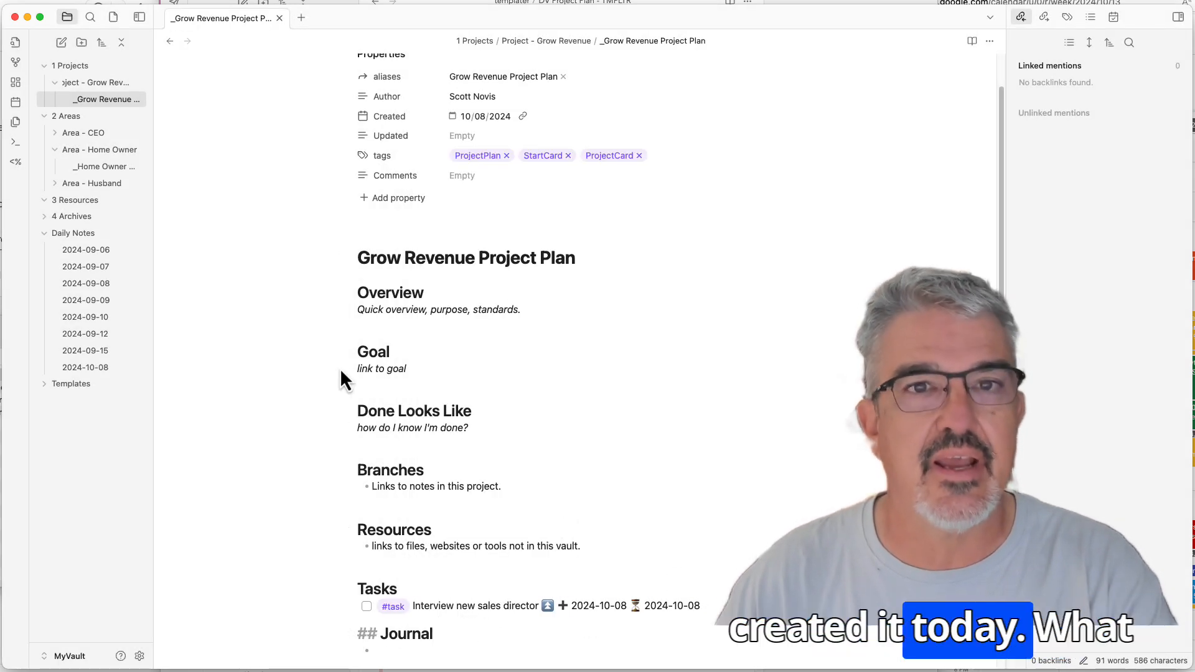
Open the 2024-10-08 daily note to check the tasks listed by its query
left_click(96, 366)
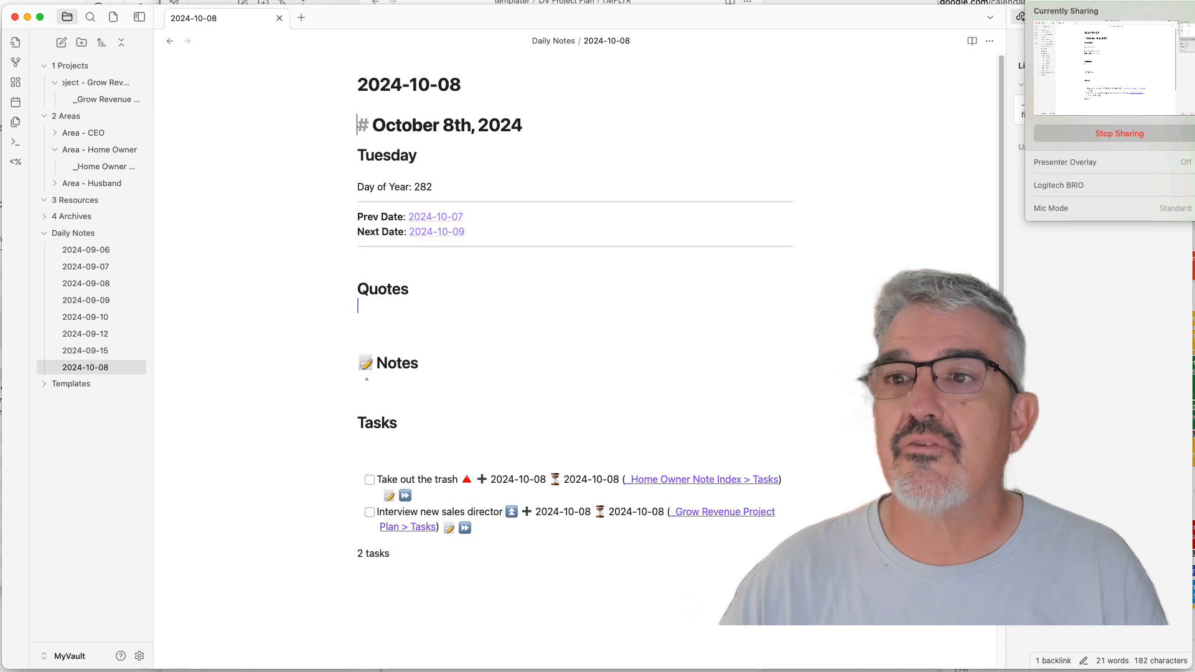
left_click(1063, 0)
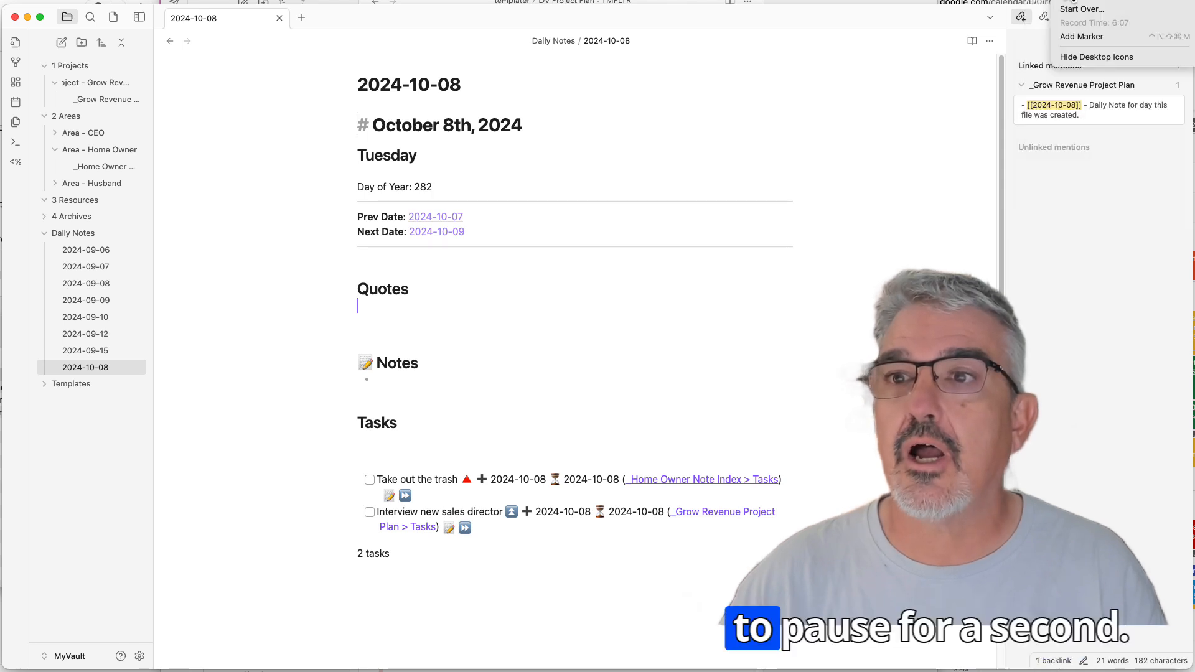
left_click(1079, 3)
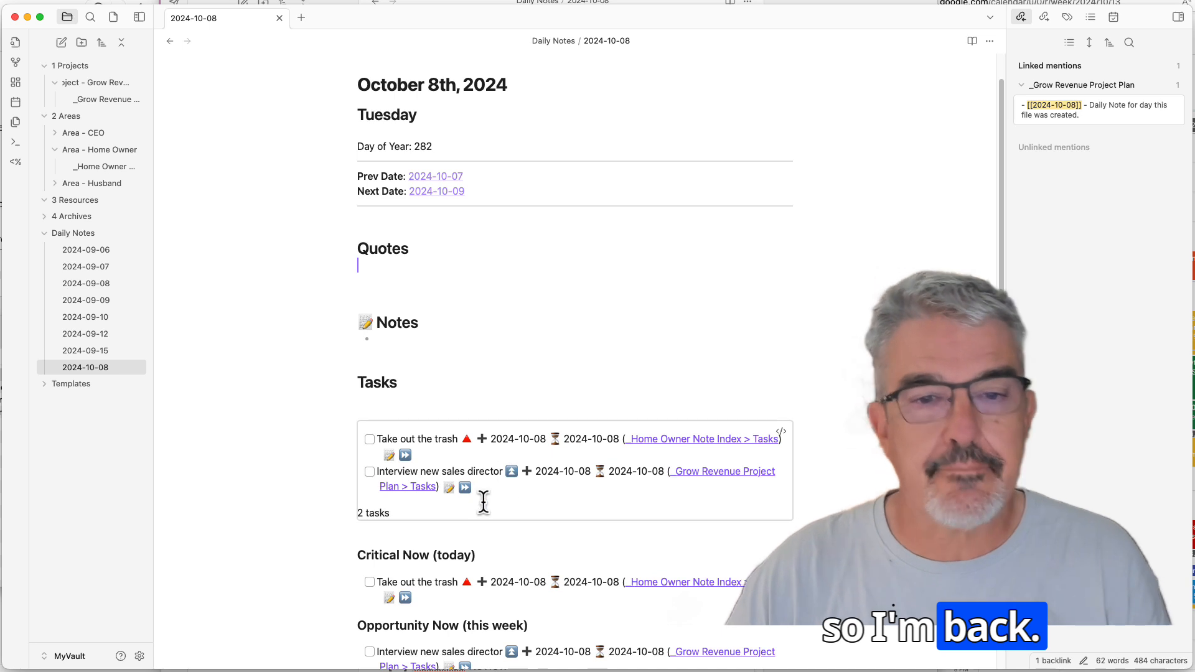
Add a level-two heading "Reports" above the grouped task query in the 2024-10-08 daily note
scroll(483, 502, "down", 5)
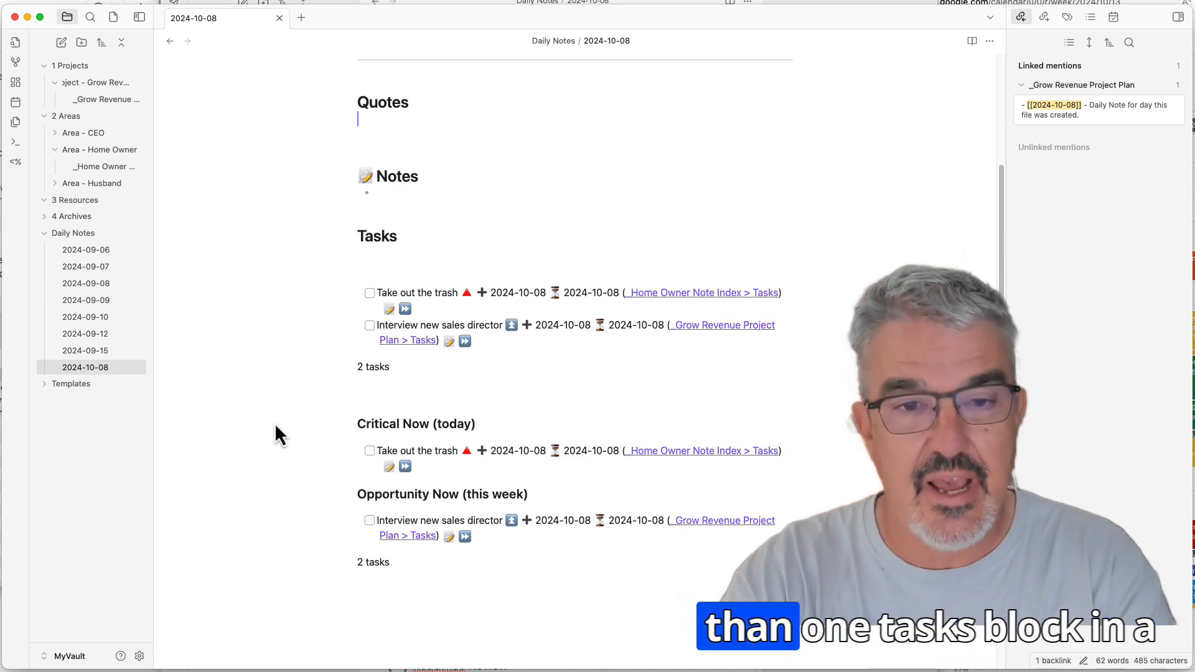
type("## Repoo")
key("BackSpace")
key("BackSpace")
key("BackSpace")
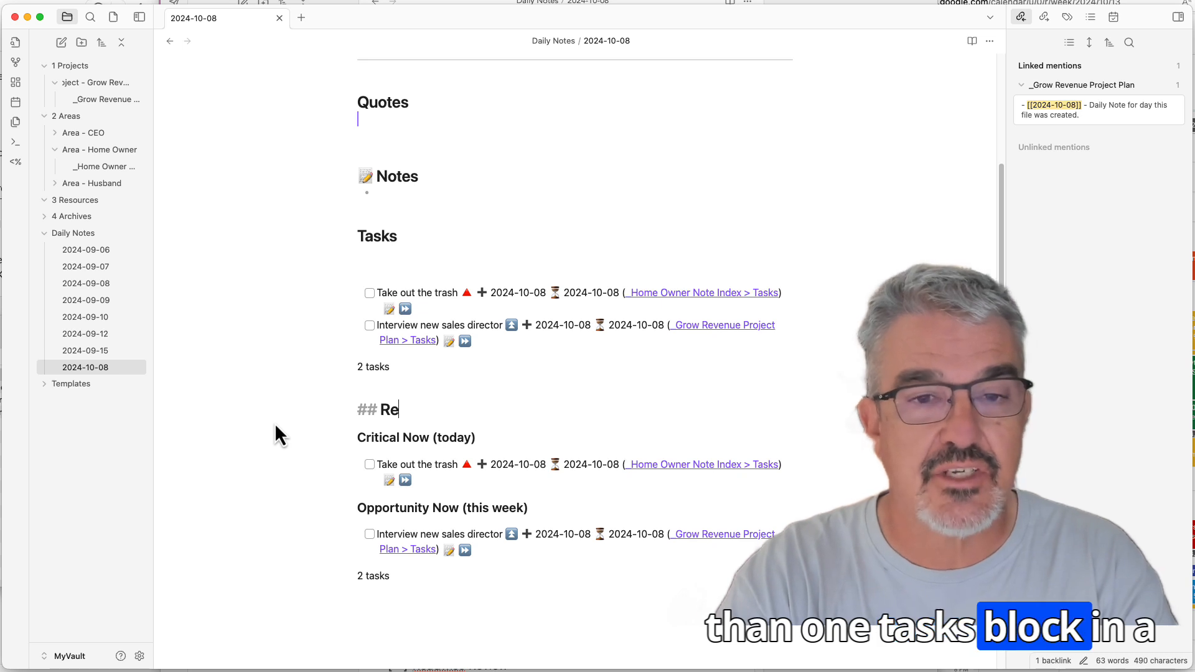
type("ports")
key("Up")
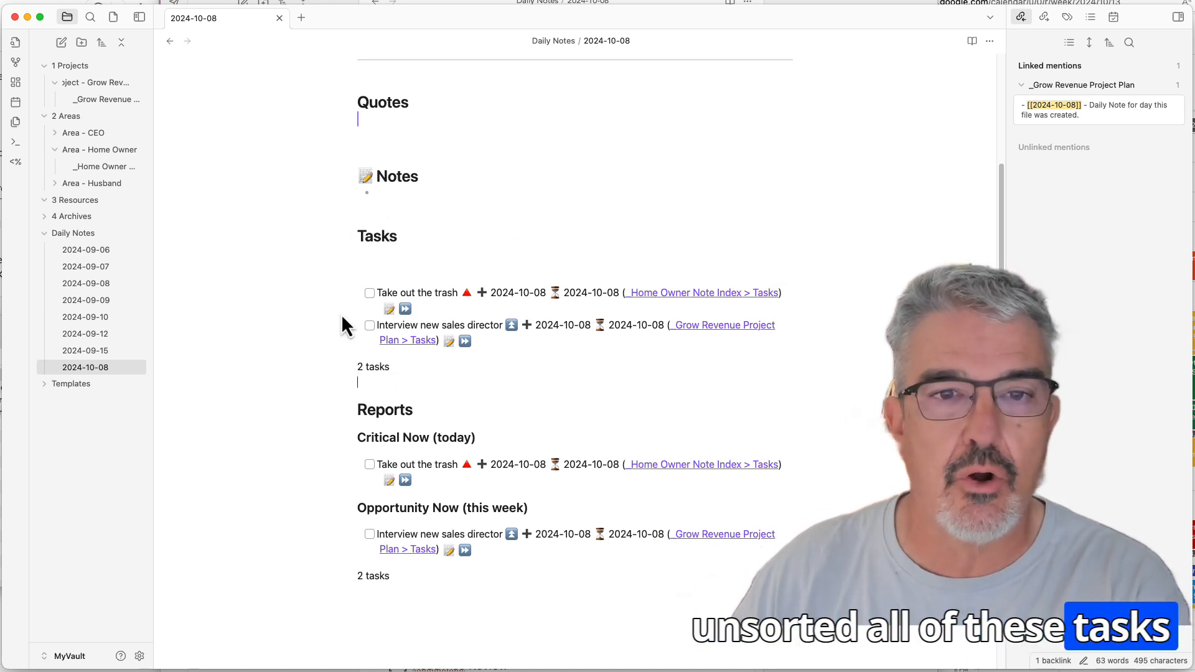
Examine the source of the grouped task query under Reports, including its date filter, priority, sorting and grouping lines, and return to the rendered list
left_click(411, 403)
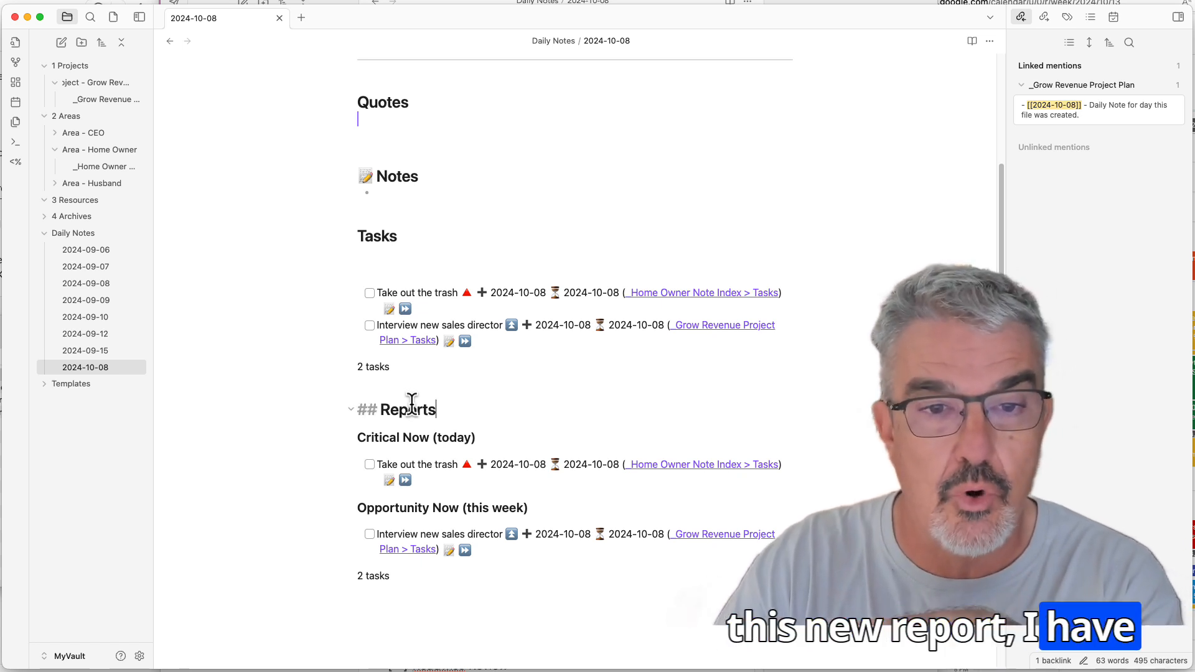
key("Down")
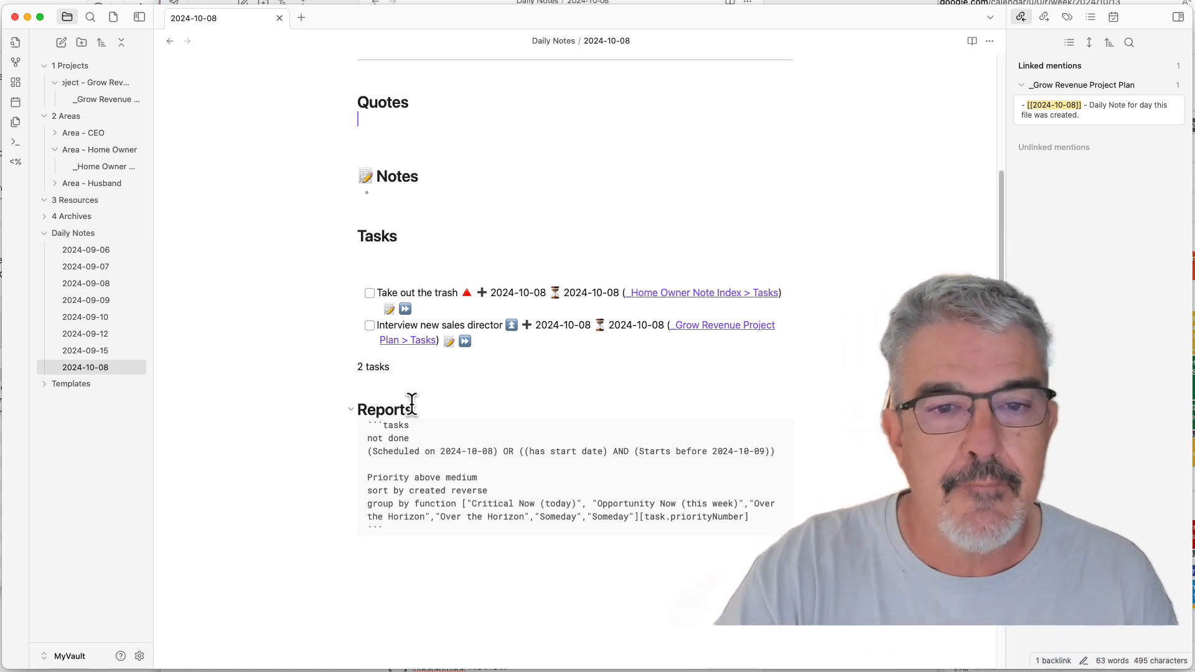
key("Up")
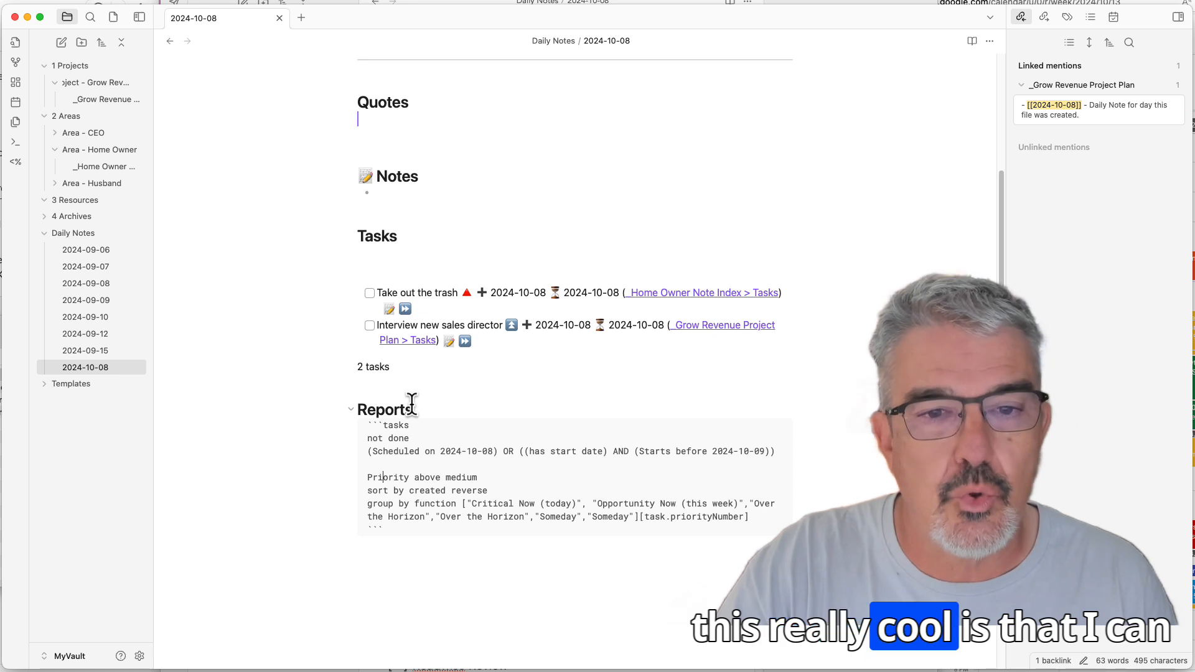
key("Right")
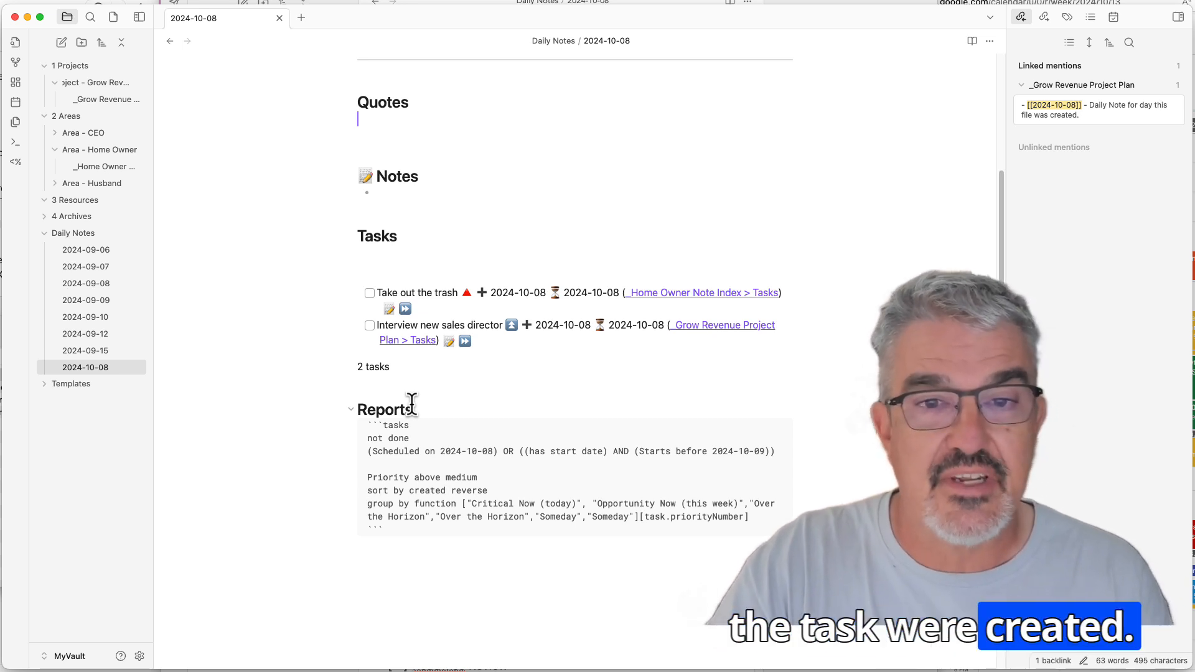
key("Right")
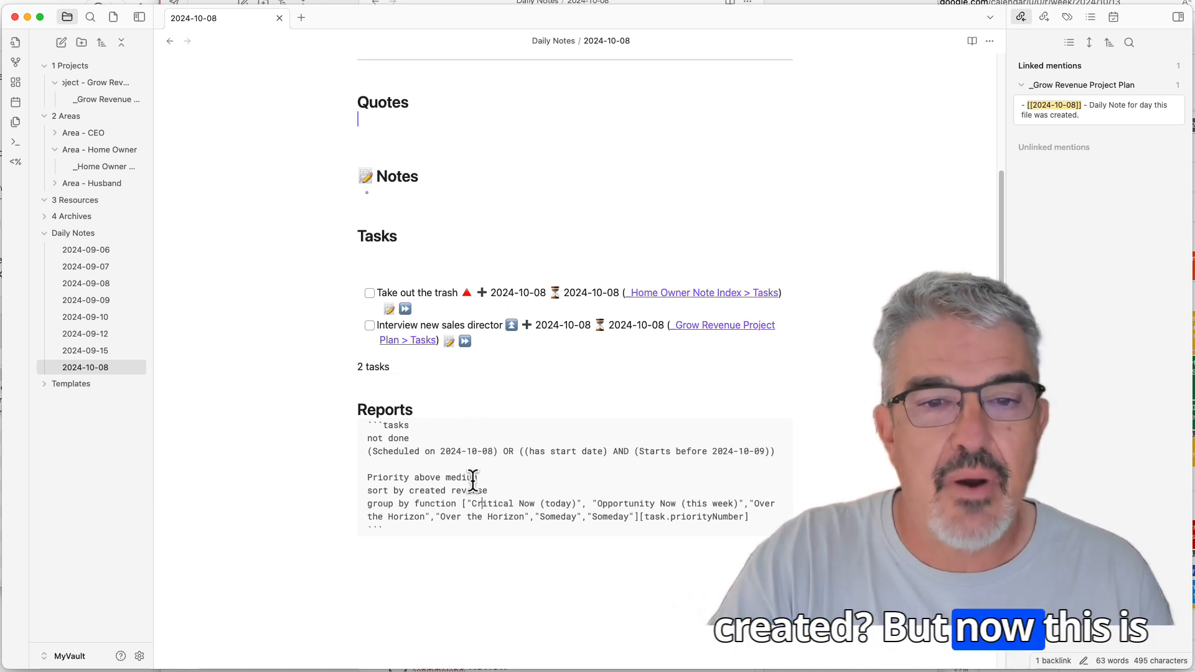
key("Down")
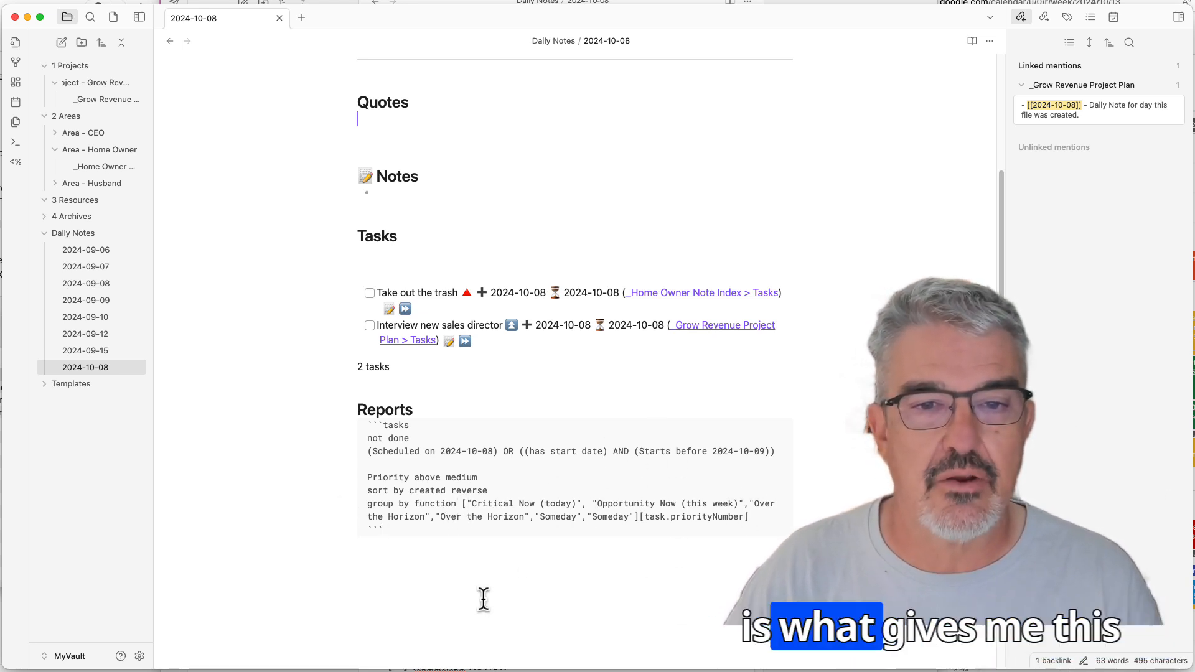
left_click(456, 396)
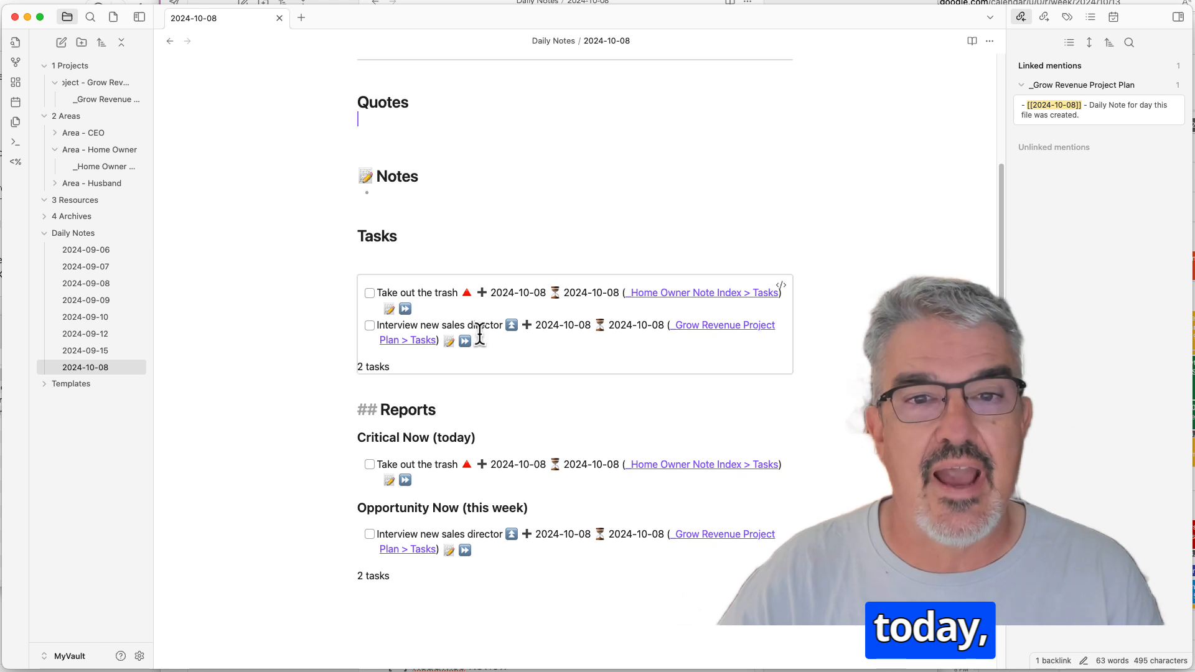
Create the task "record this video for a friend." under the Tasks heading, with High priority and scheduled for today
left_click(424, 244)
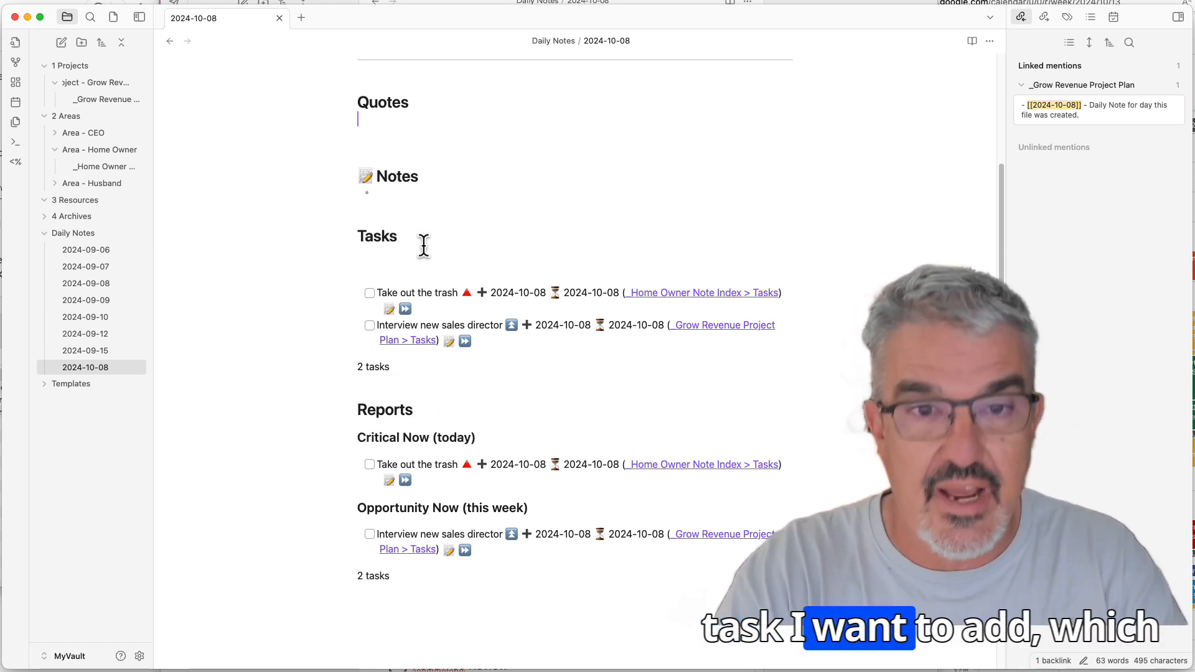
key("super+t")
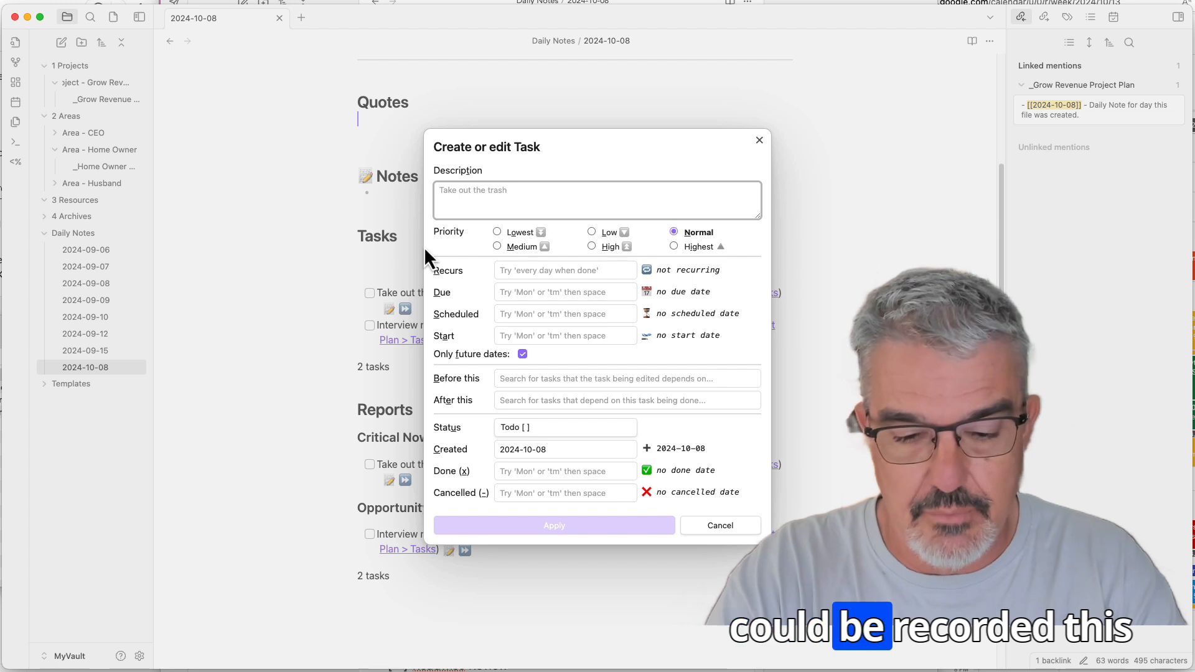
type("record this vid")
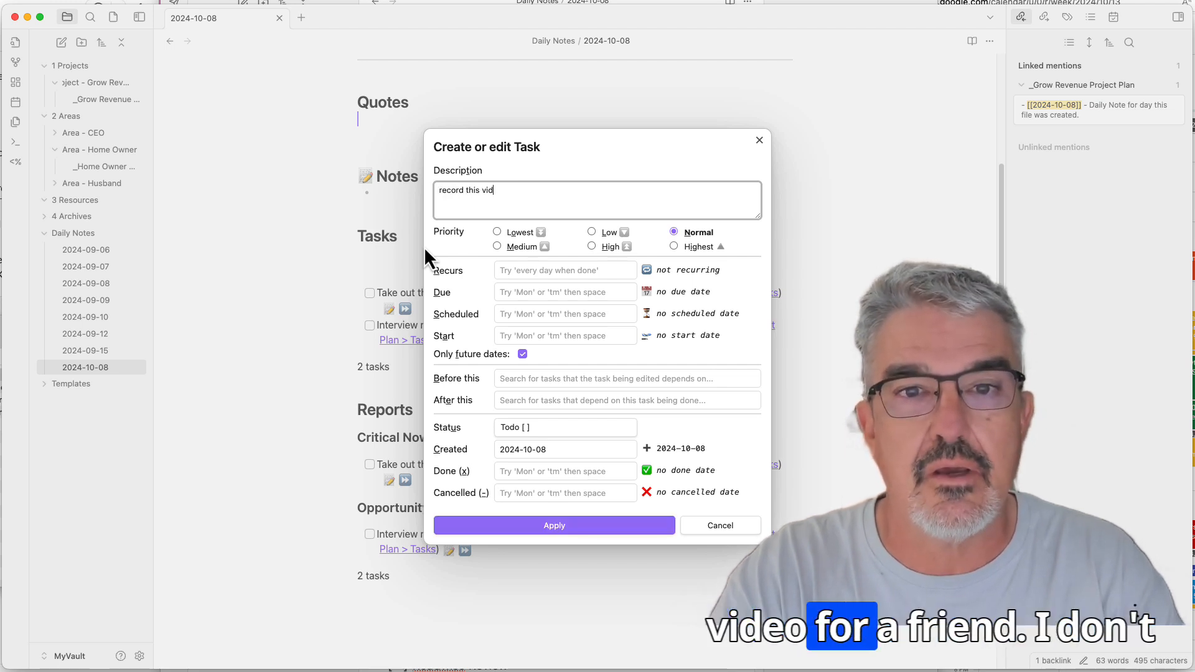
type("eo for a friend.")
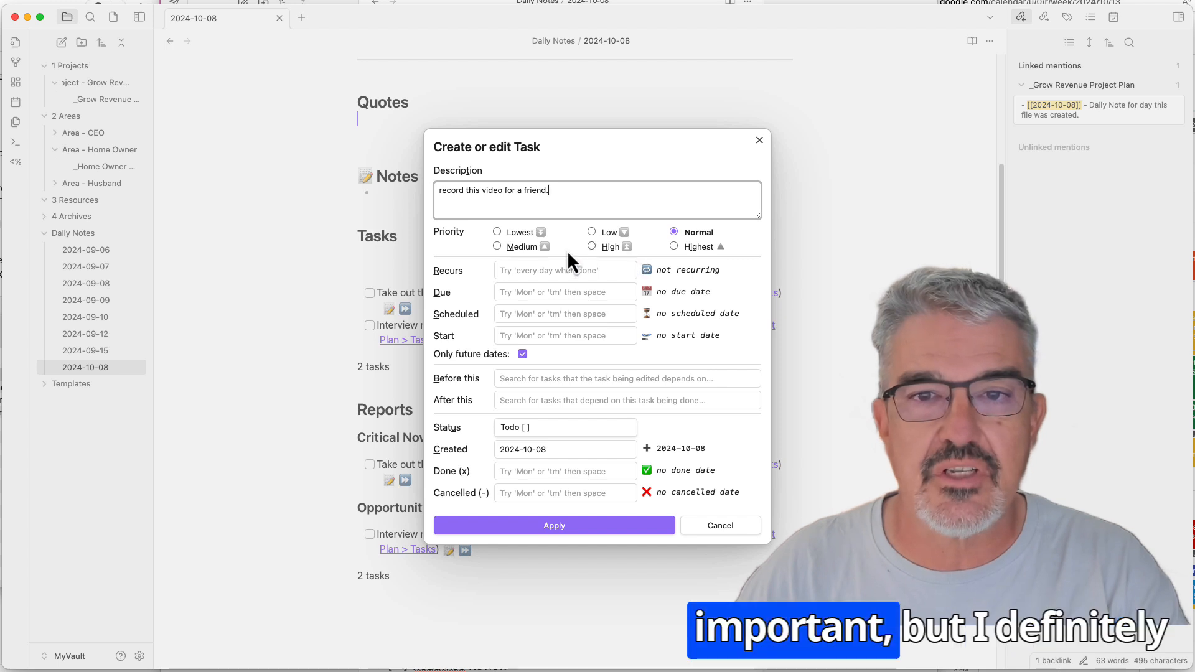
left_click(589, 248)
left_click(539, 315)
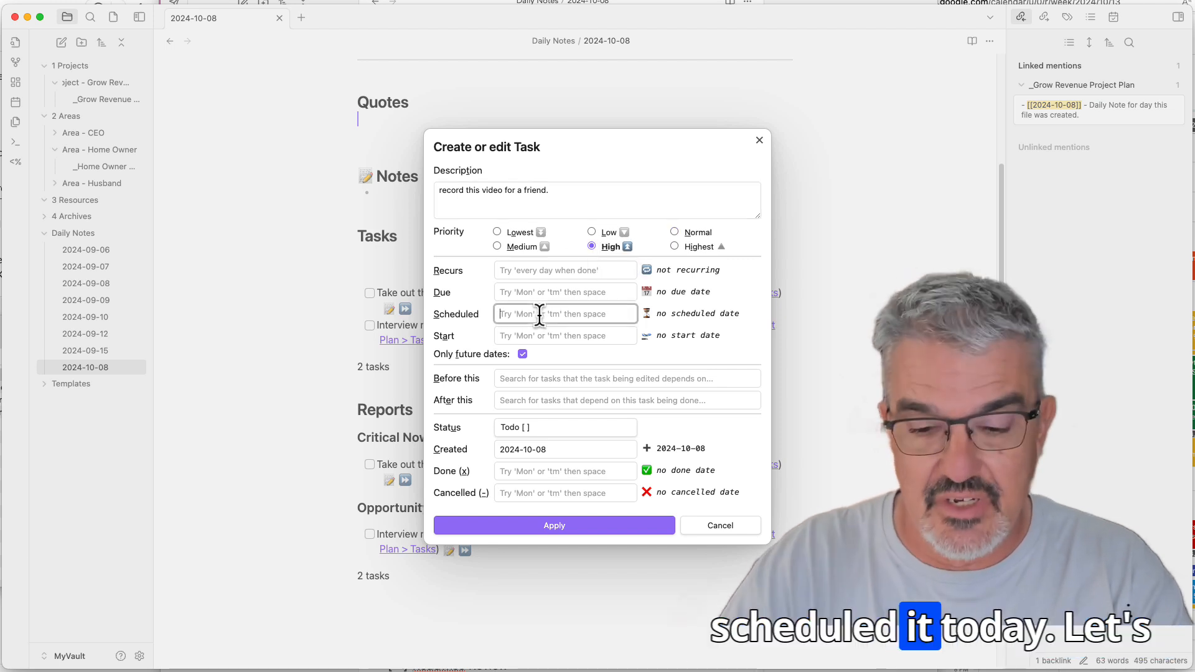
type("today")
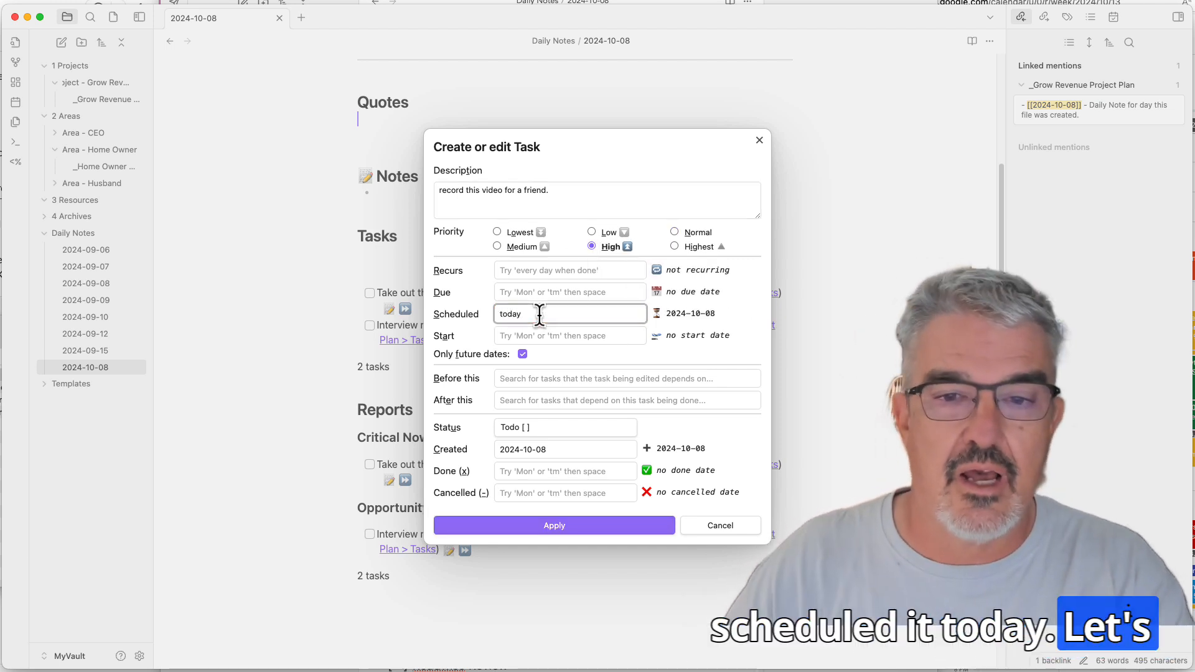
left_click(558, 532)
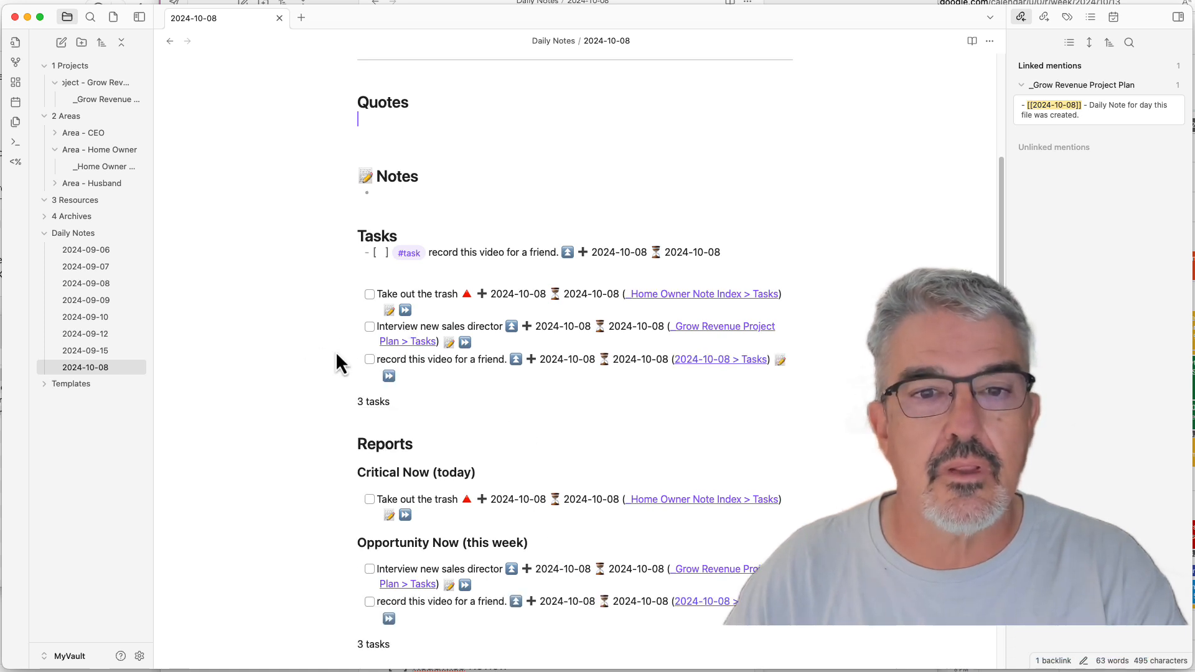
Fold the Tasks section to view the Reports list on its own, and unfold it again
scroll(304, 411, "down", 2)
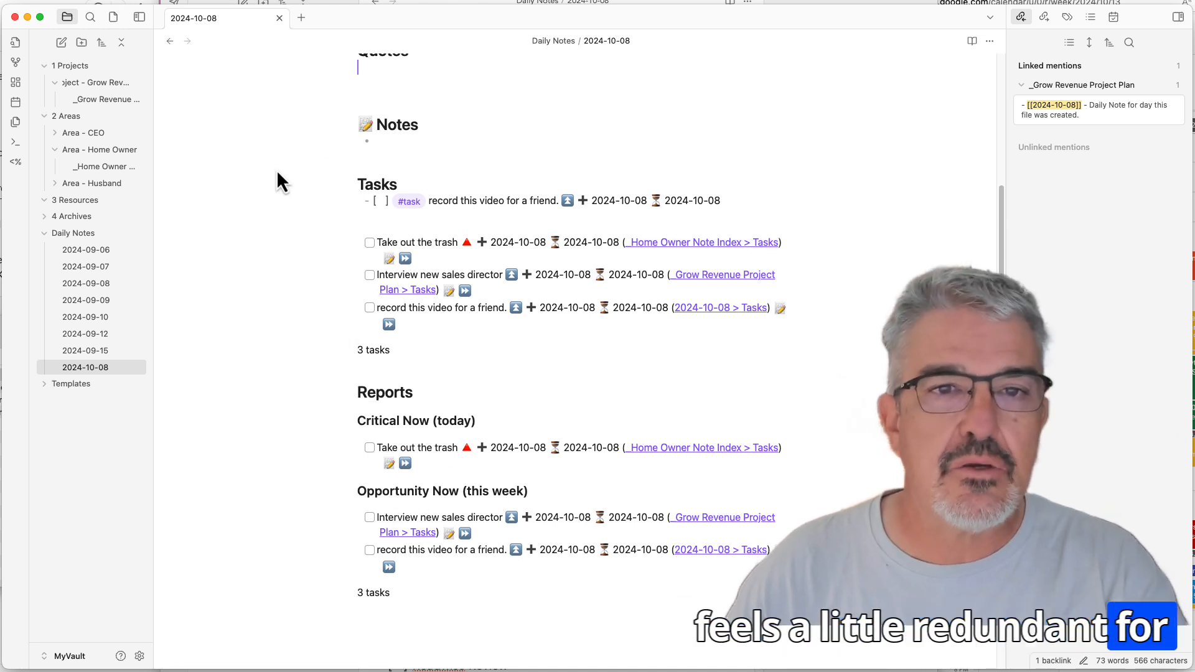
left_click(350, 184)
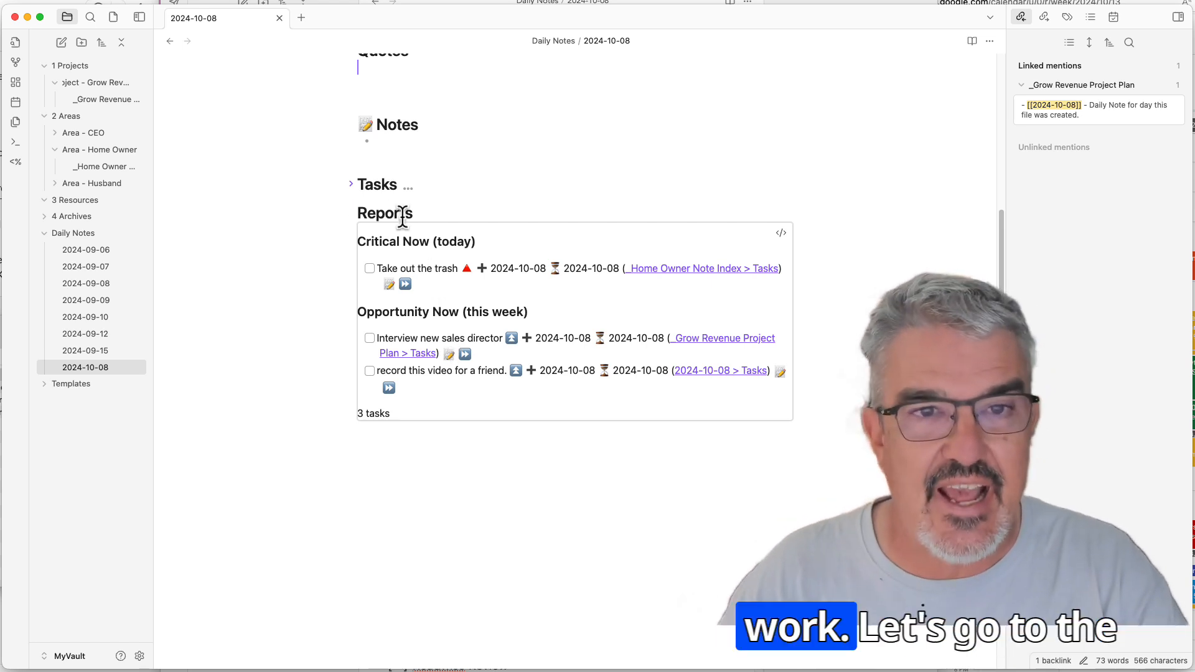
left_click(352, 185)
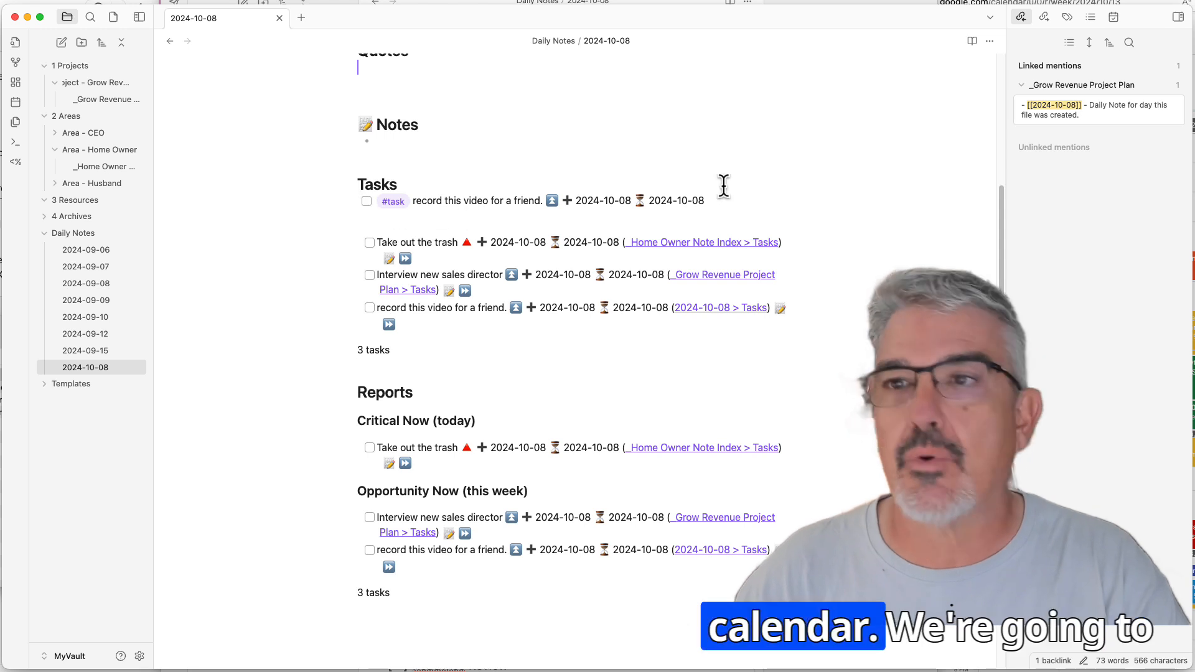
Create the 2024-10-09 daily note from the calendar and place the cursor below its Tasks heading
left_click(1118, 23)
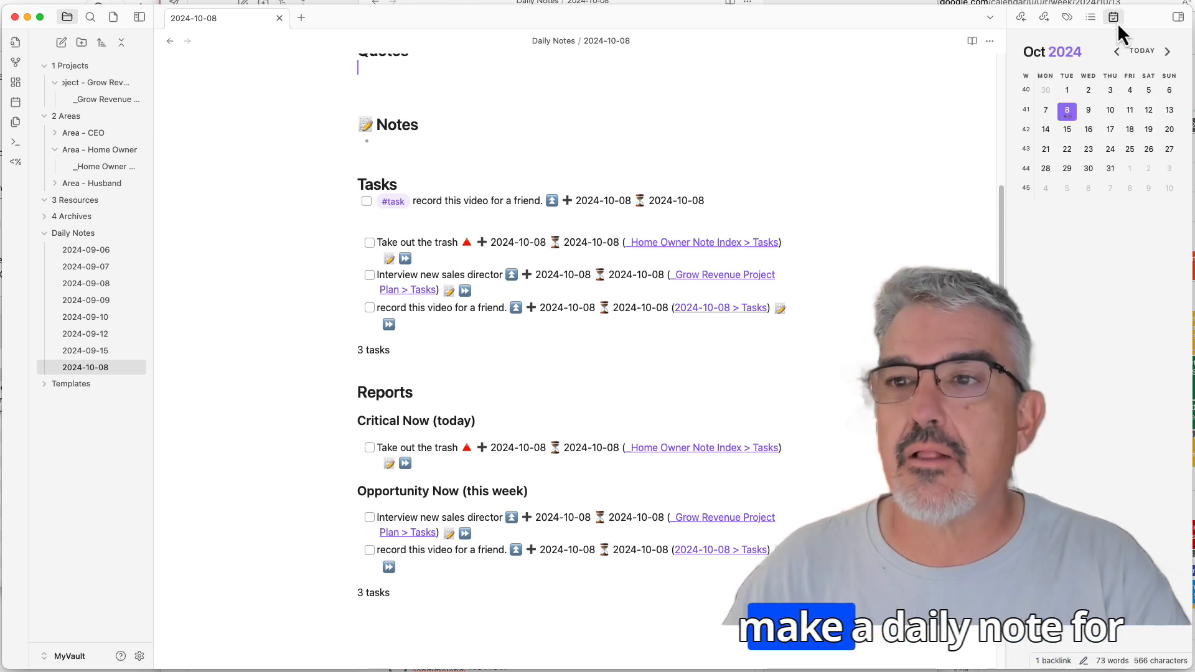
left_click(1090, 112)
left_click(746, 368)
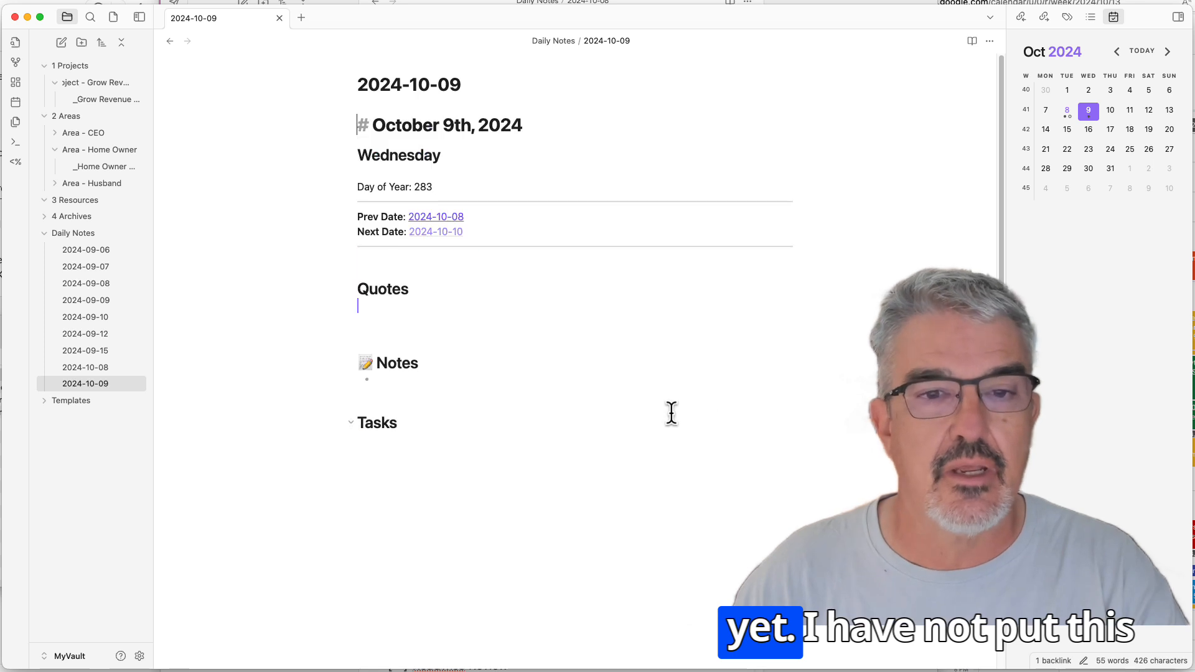
left_click(399, 469)
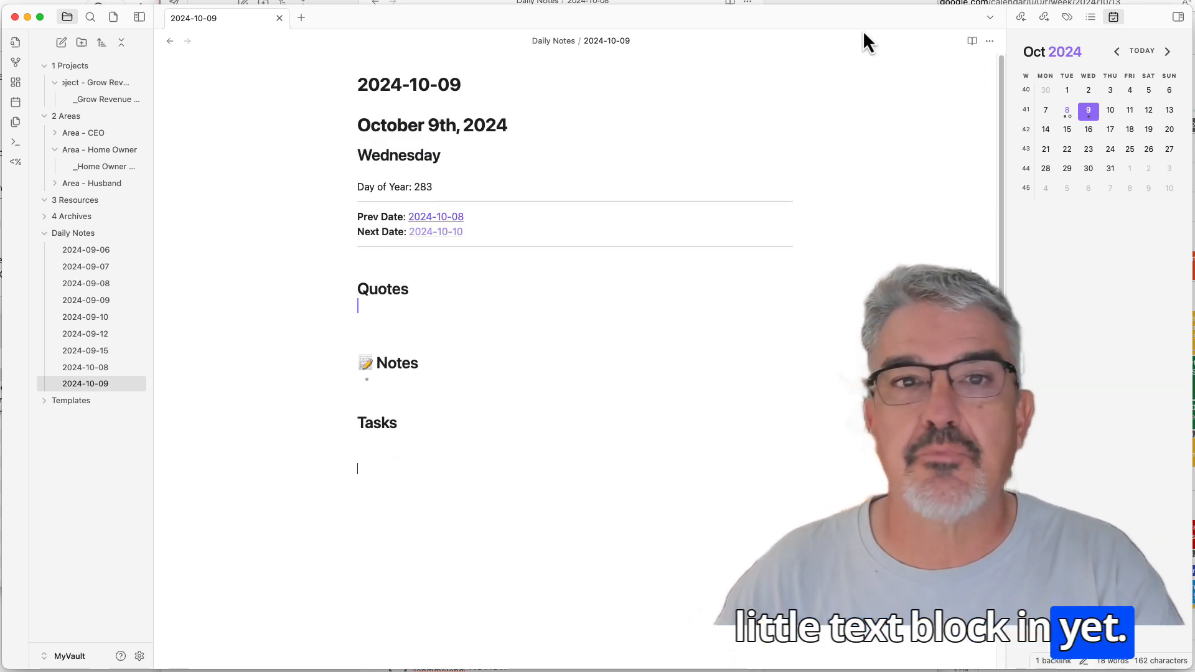
Copy the grouped tasks query from Reports in the 2024-10-08 note and paste it under Tasks in the 2024-10-09 note
left_click(1068, 112)
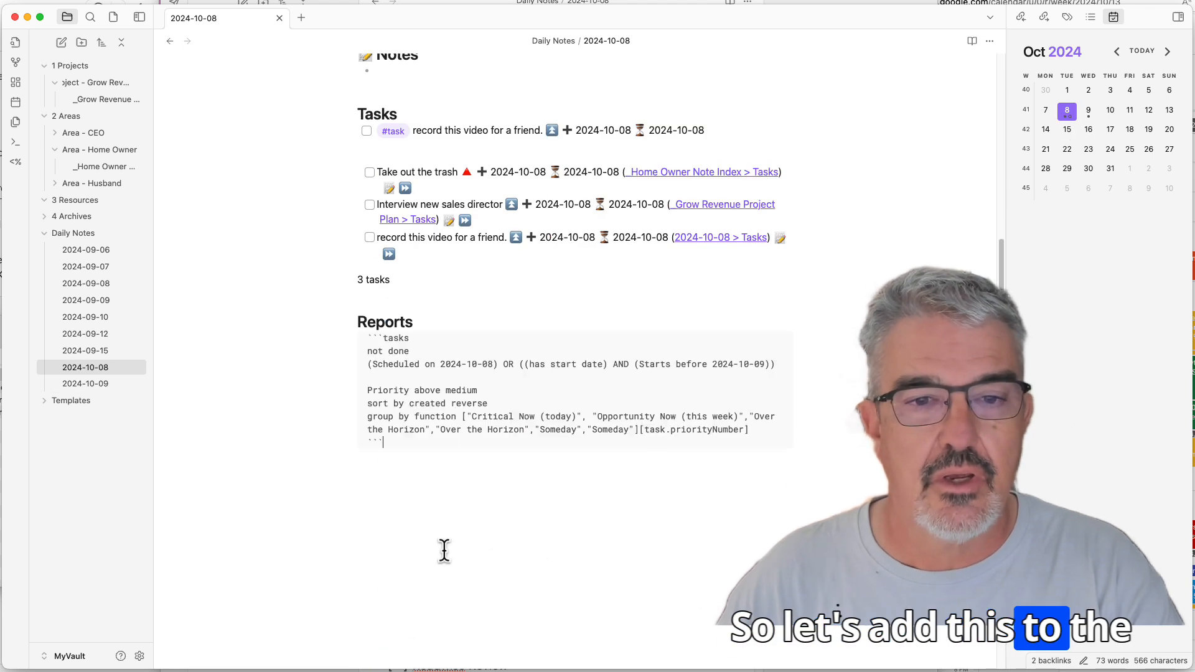
left_click_drag(411, 534, 348, 62)
key("super+c")
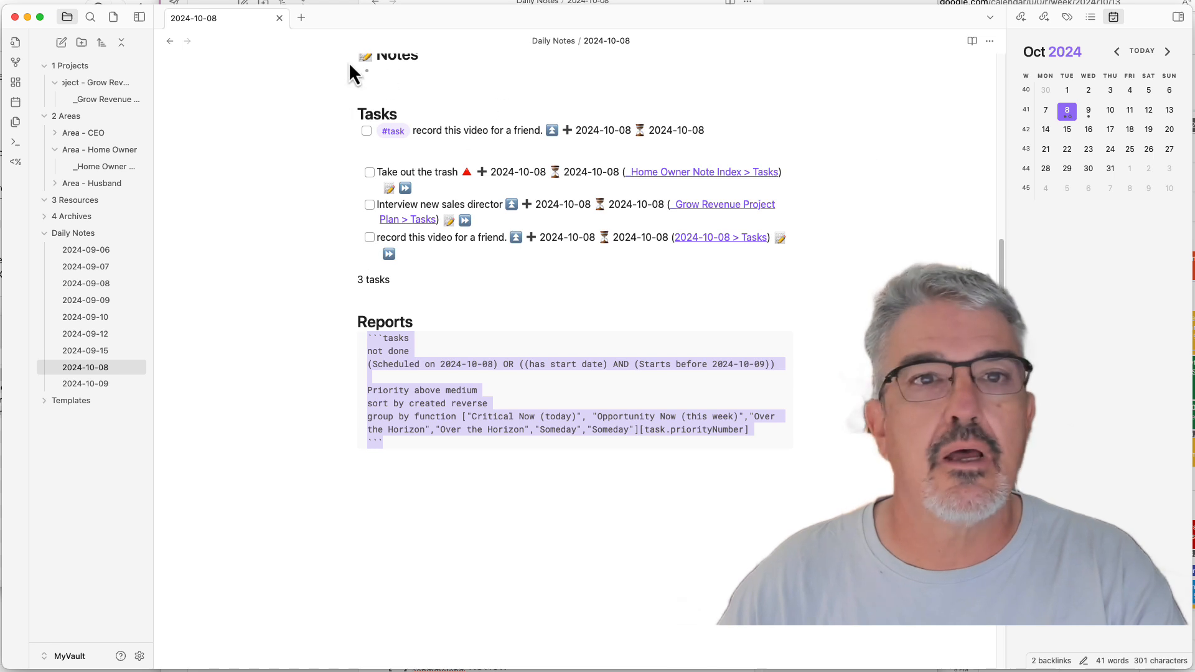
left_click(1088, 112)
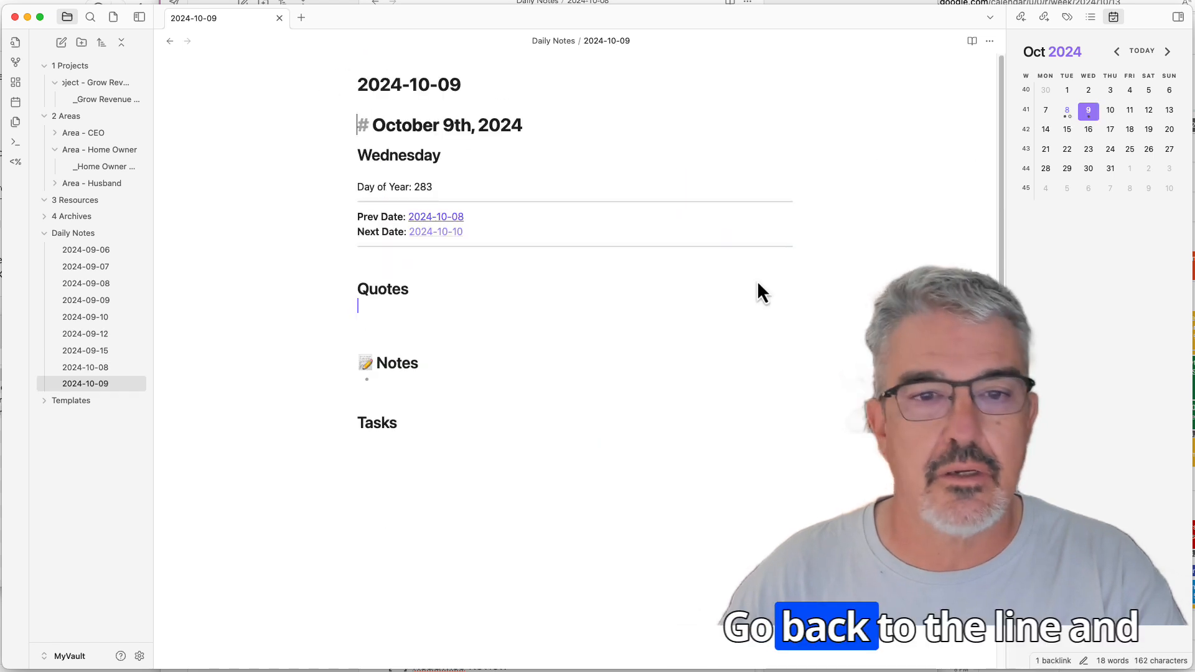
left_click(363, 495)
key("super+v")
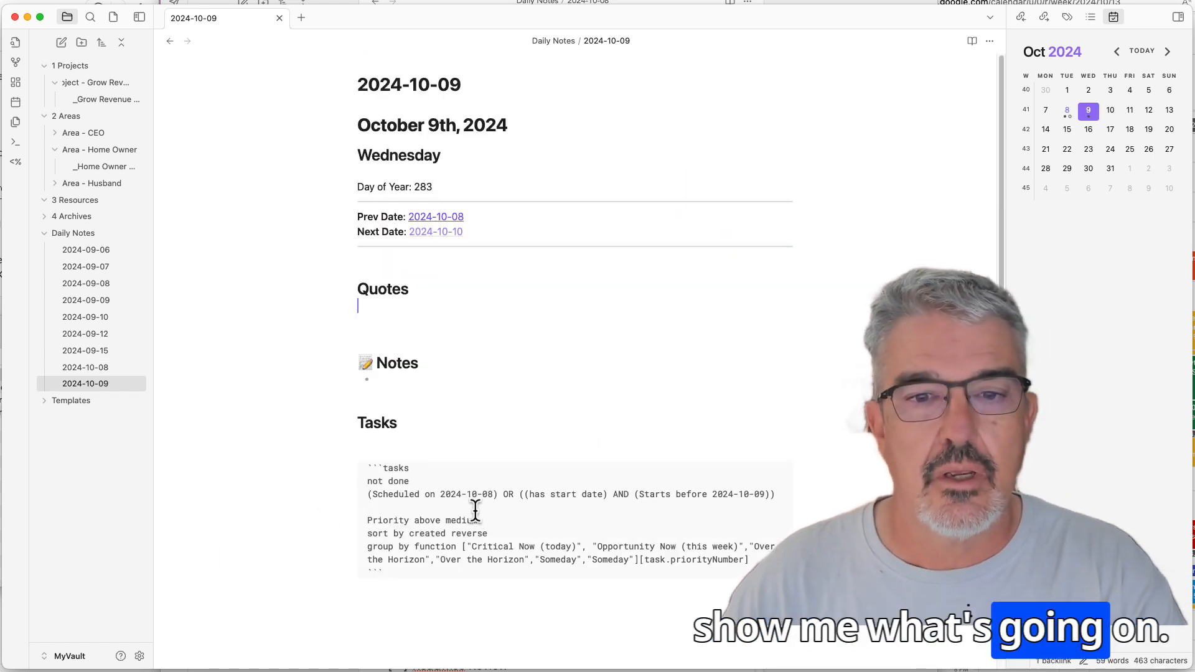
Set the "Scheduled on" date in the pasted query to 2024-10-09
left_click(492, 495)
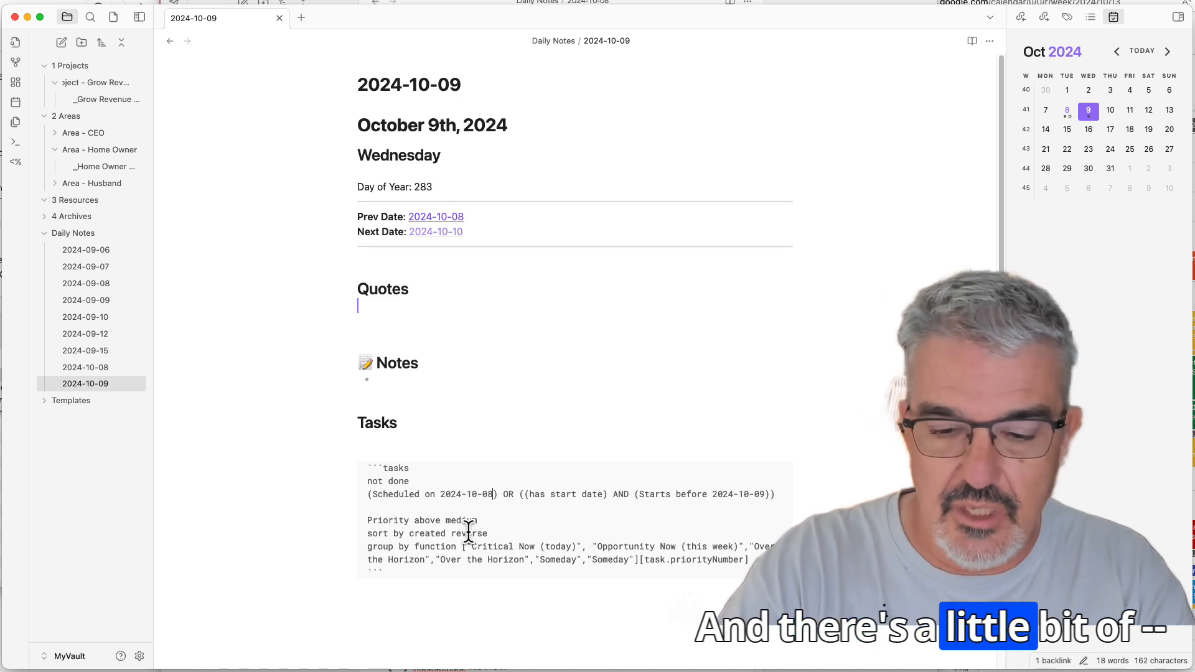
key("BackSpace")
type("9")
Set the "Starts before" date in the same query line to 2024-10-10
key("Right")
key("Right")
key("Right")
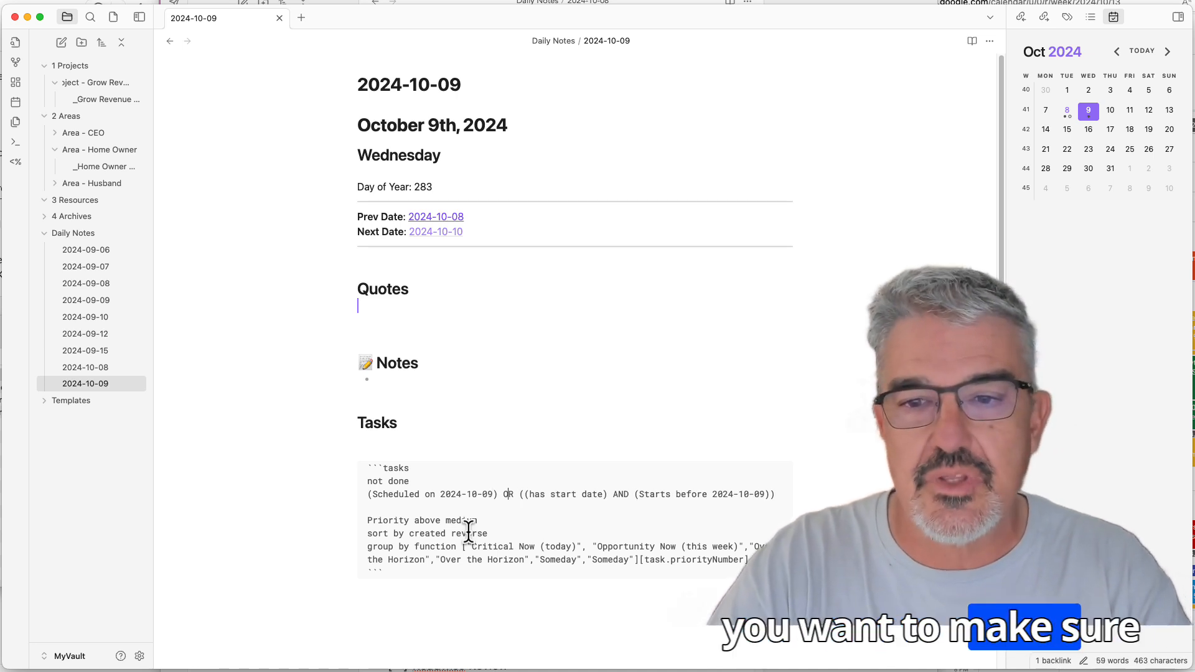
key("Right")
key("Right")
key("Right")
key("Right")
key("Right")
key("Right")
key("Right")
key("Right")
key("Right")
key("Right")
key("Right")
key("Right")
key("Right")
key("Right")
key("Right")
key("Right")
key("Right")
key("Right")
key("Right")
key("Right")
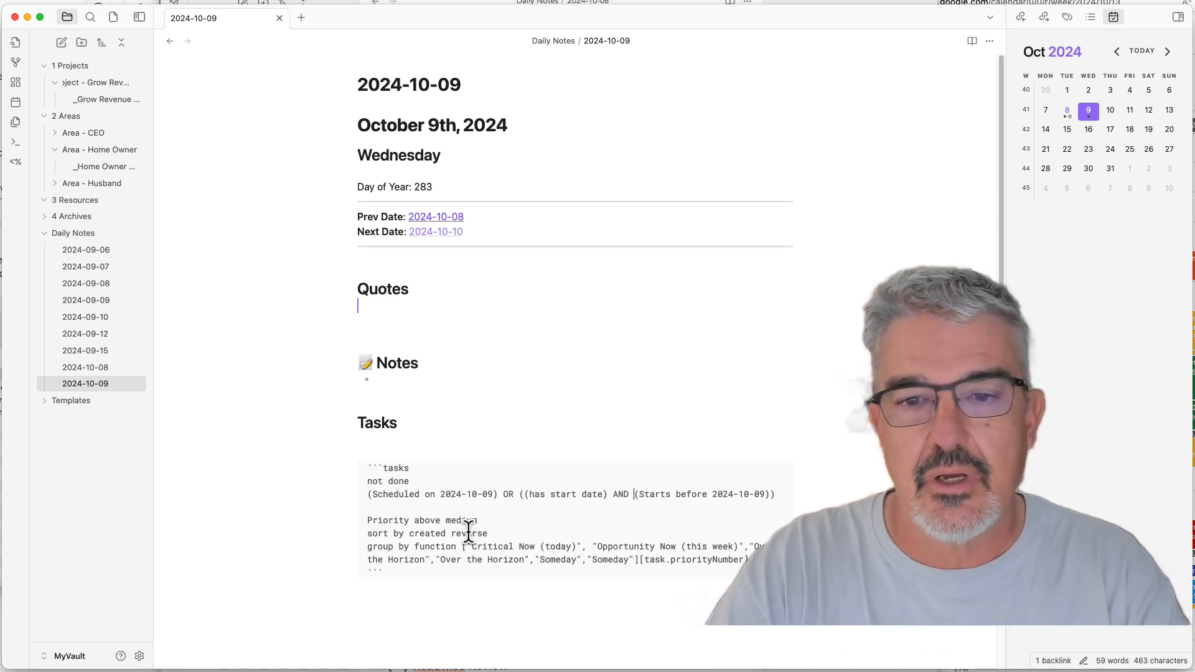
key("Right")
key("Right")
key("Right")
key("Right")
key("Right")
key("Right")
key("Right")
key("Right")
key("Right")
key("Right")
key("Right")
key("Right")
key("Right")
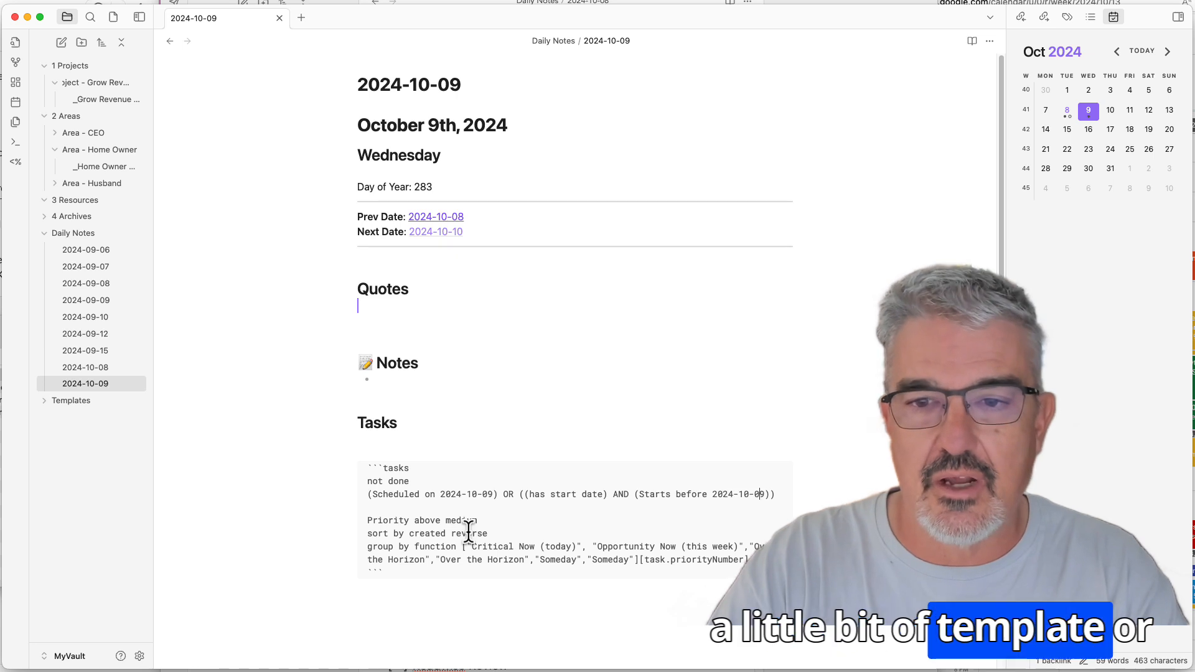
key("BackSpace")
key("BackSpace")
type("10")
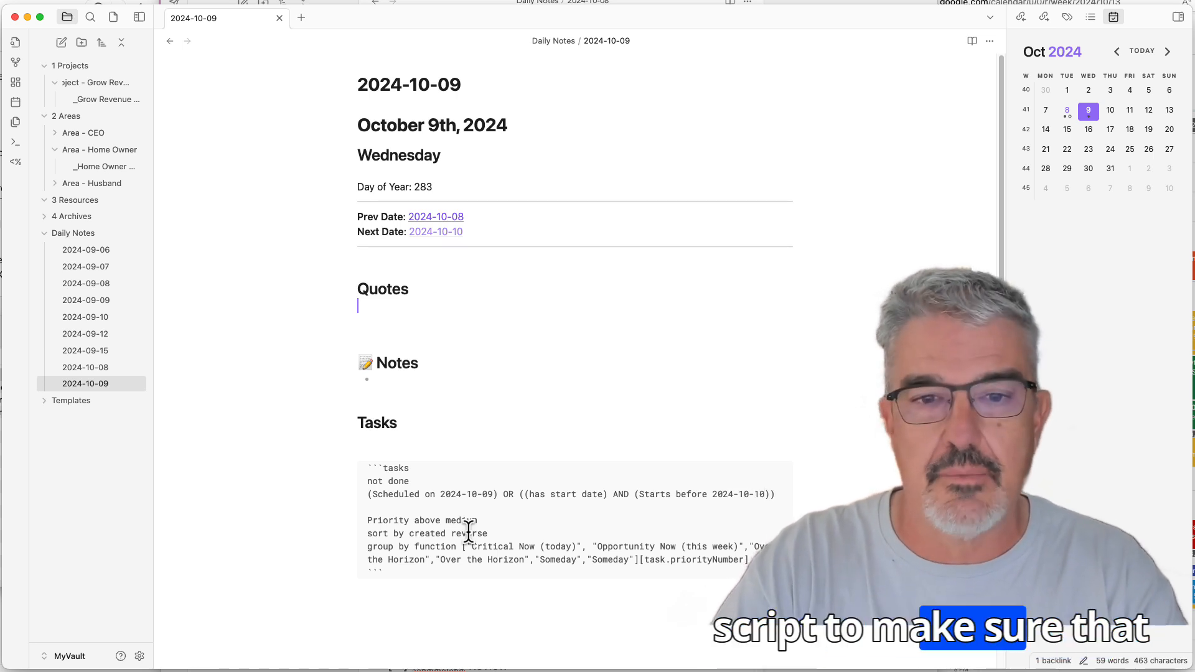
Move the cursor out of the pasted tasks query so it renders in the 2024-10-09 note
key("Up")
key("Up")
key("Up")
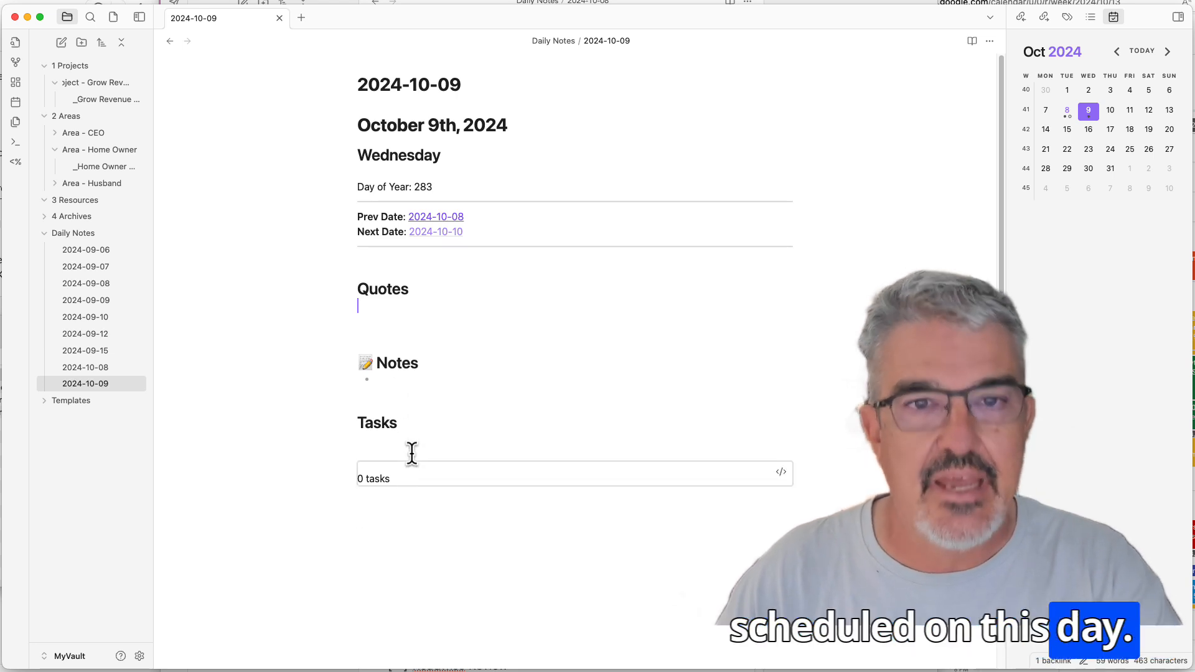
In the 2024-10-08 note, reschedule the "record this video for a friend." task to 2024-10-09 and return to the 2024-10-09 note
left_click(451, 218)
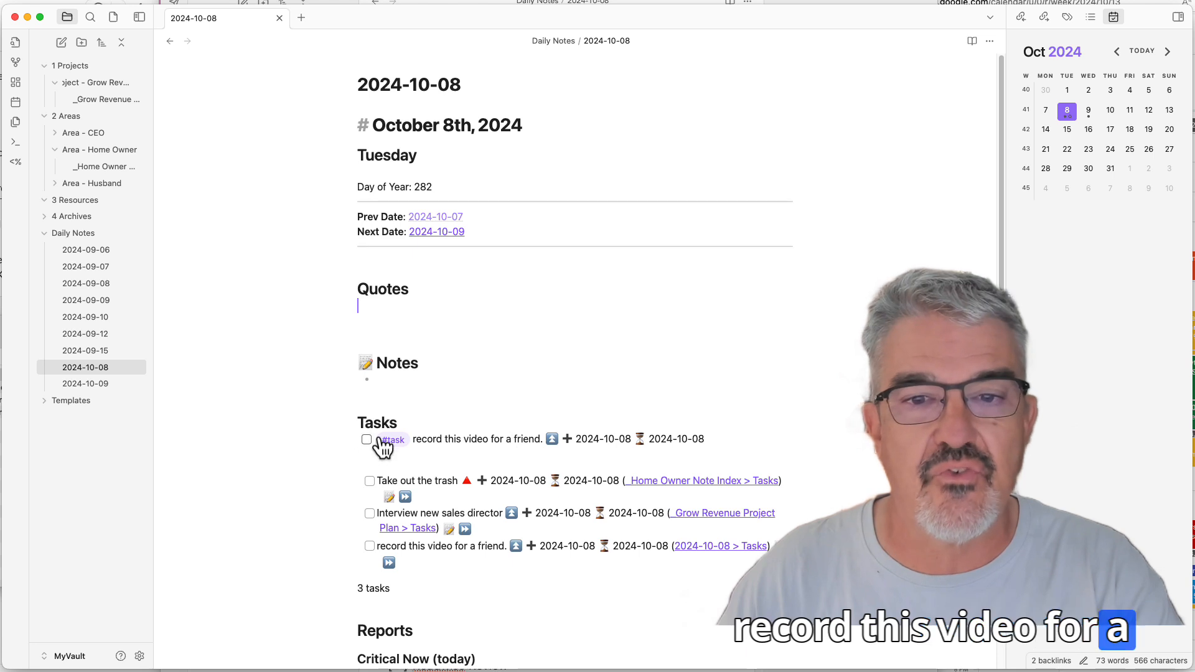
left_click(704, 441)
key("BackSpace")
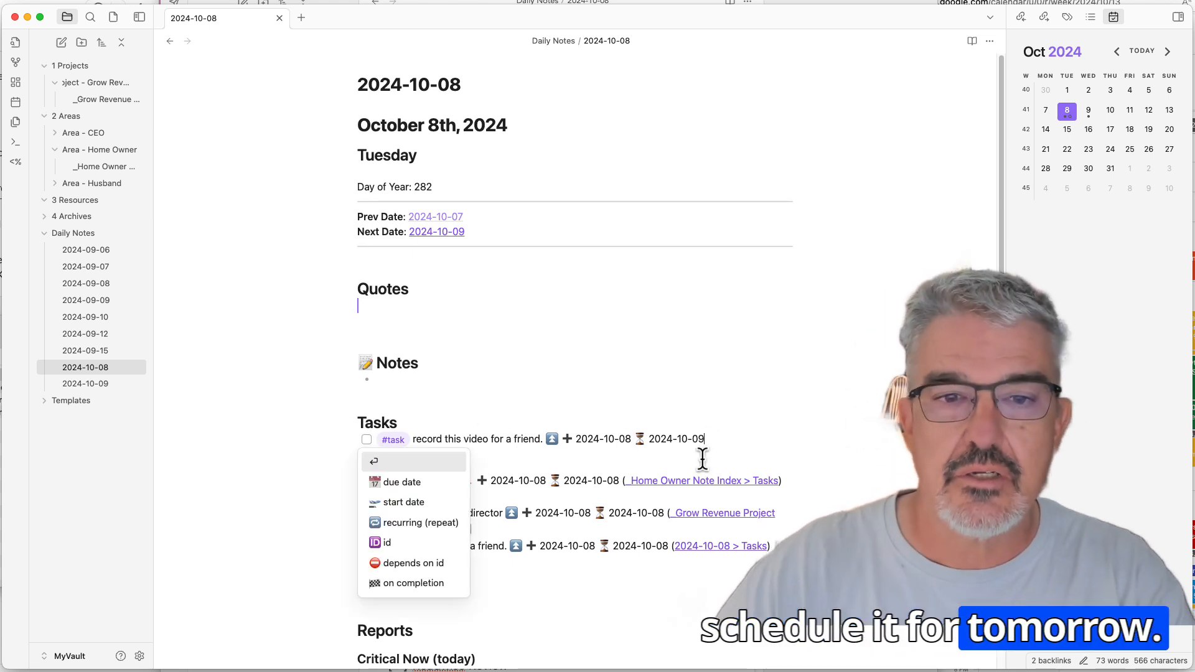
left_click(400, 401)
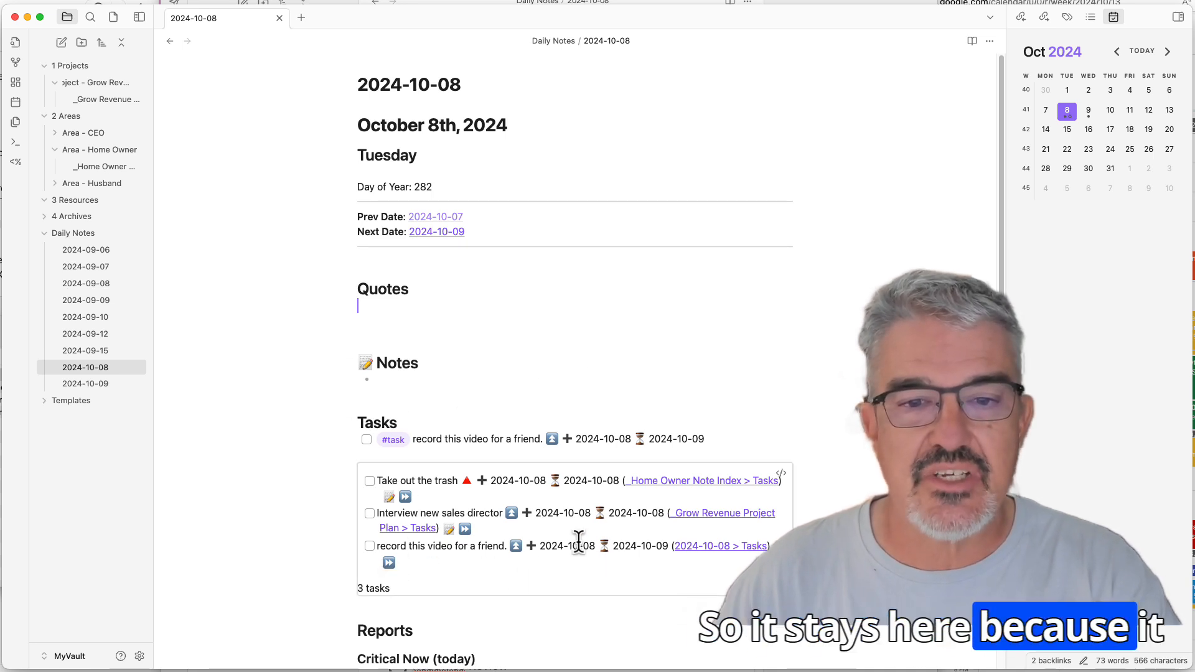
left_click(436, 231)
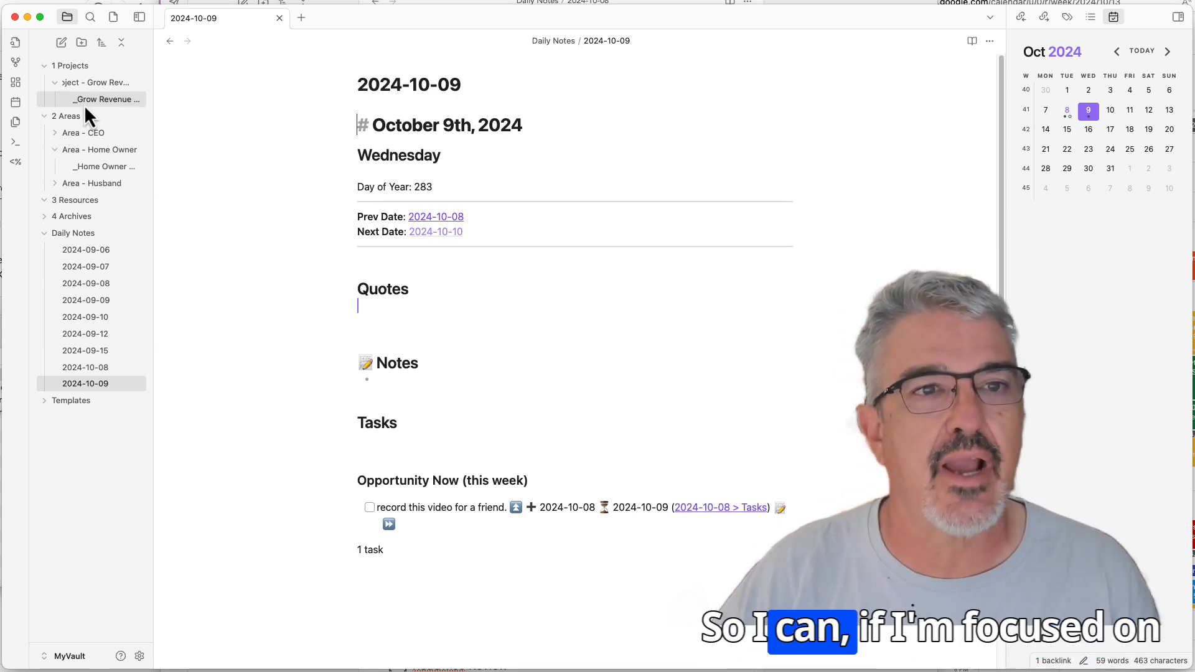
Open _Home Owner Note Index and start a new task on the line below "Take out the trash"
left_click(103, 167)
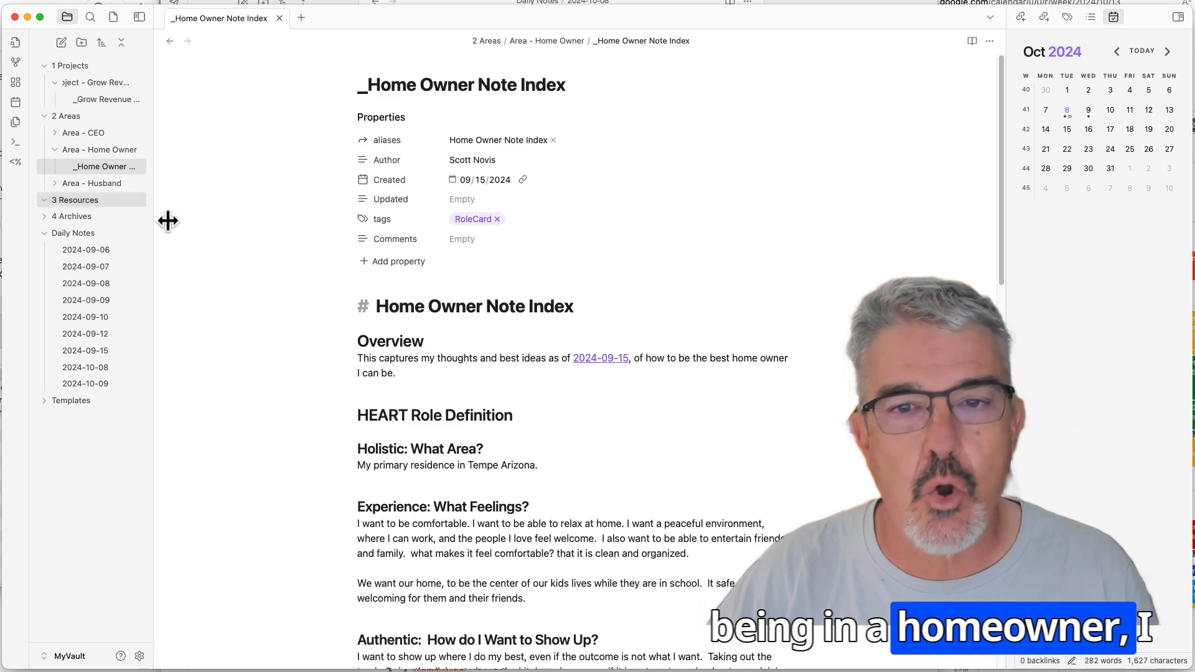
scroll(461, 307, "down", 10)
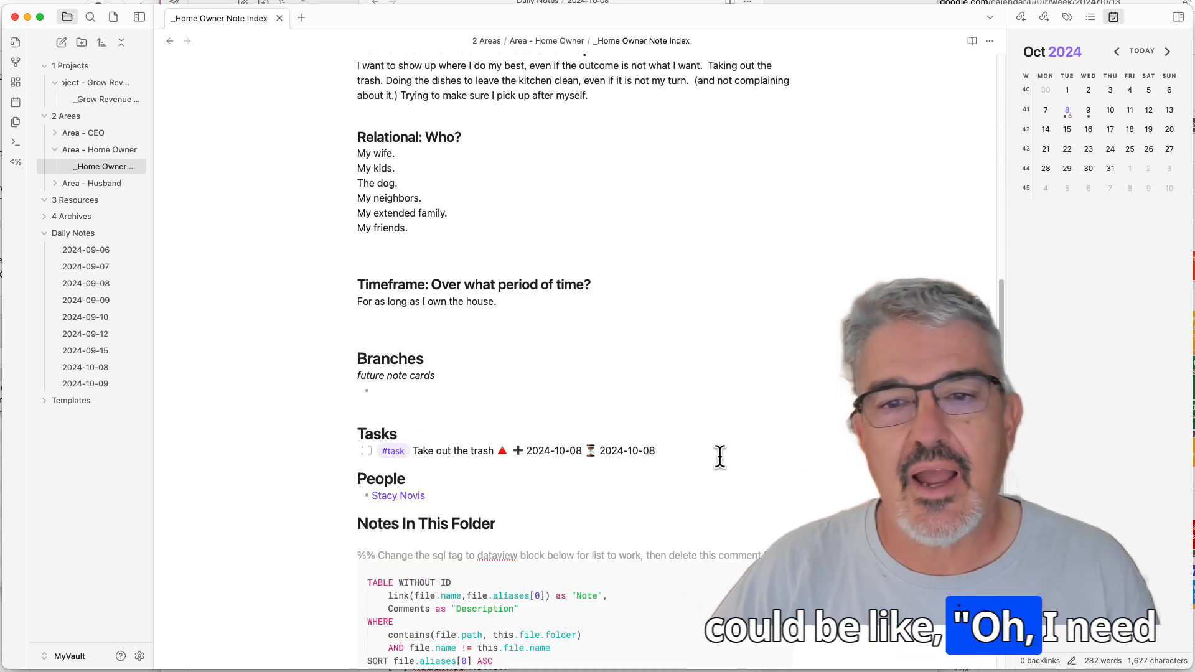
left_click(709, 453)
key("Return")
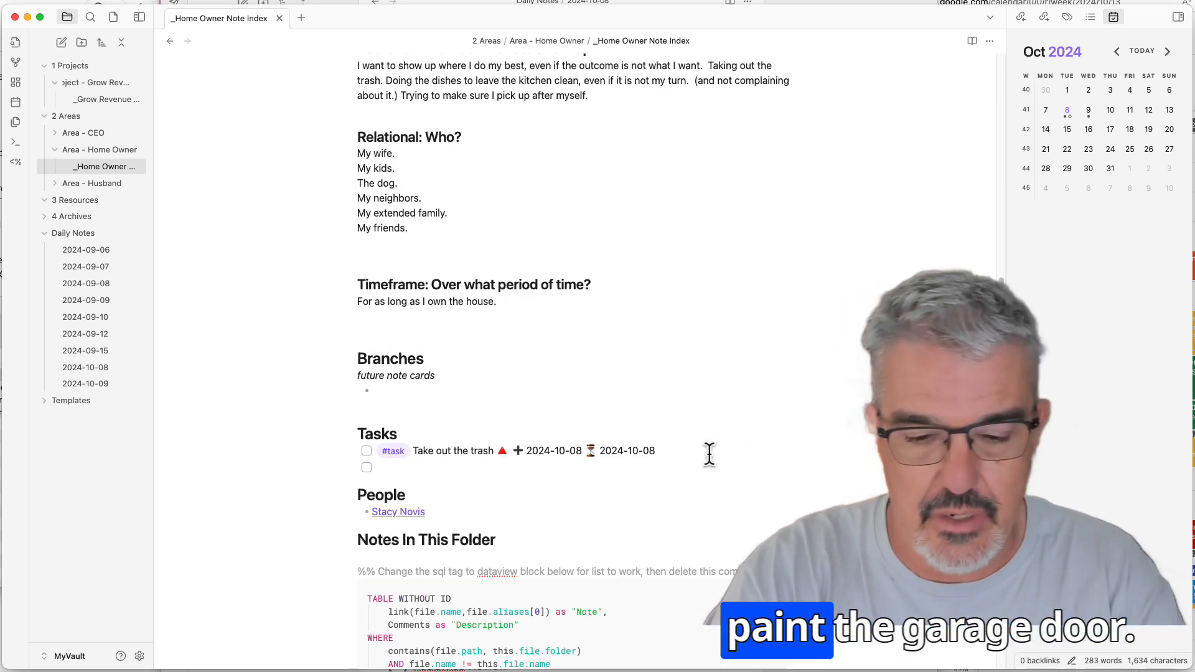
key("super+t")
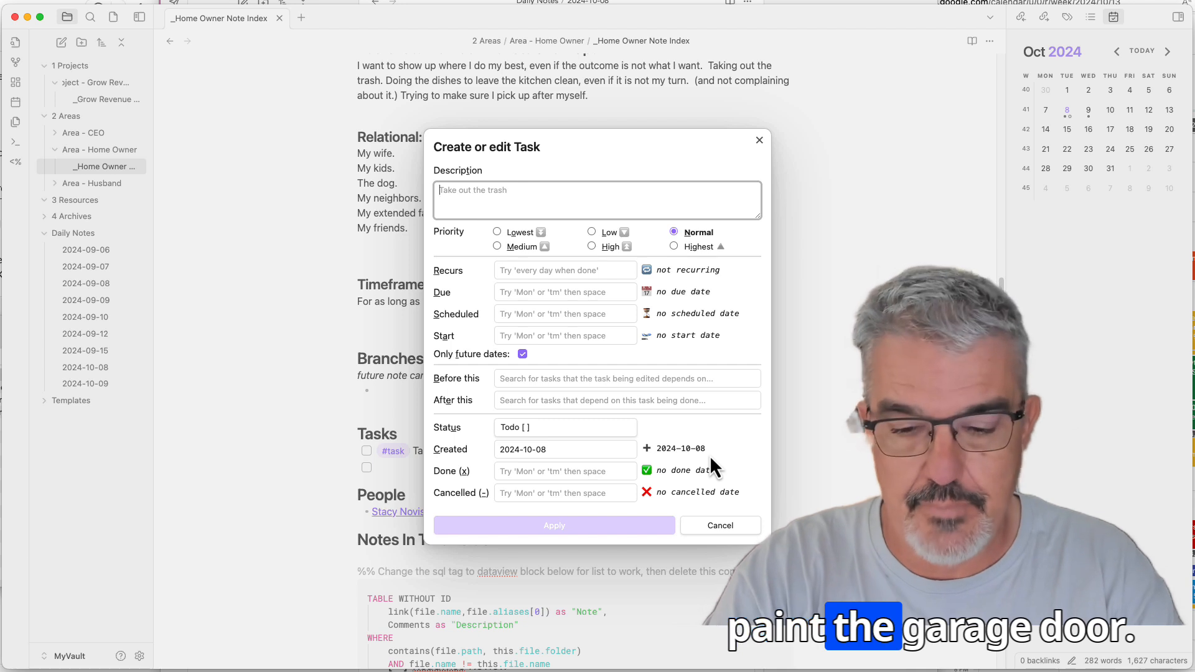
Describe the new task as "Paint the garage door" and give it High priority
type("Paint the")
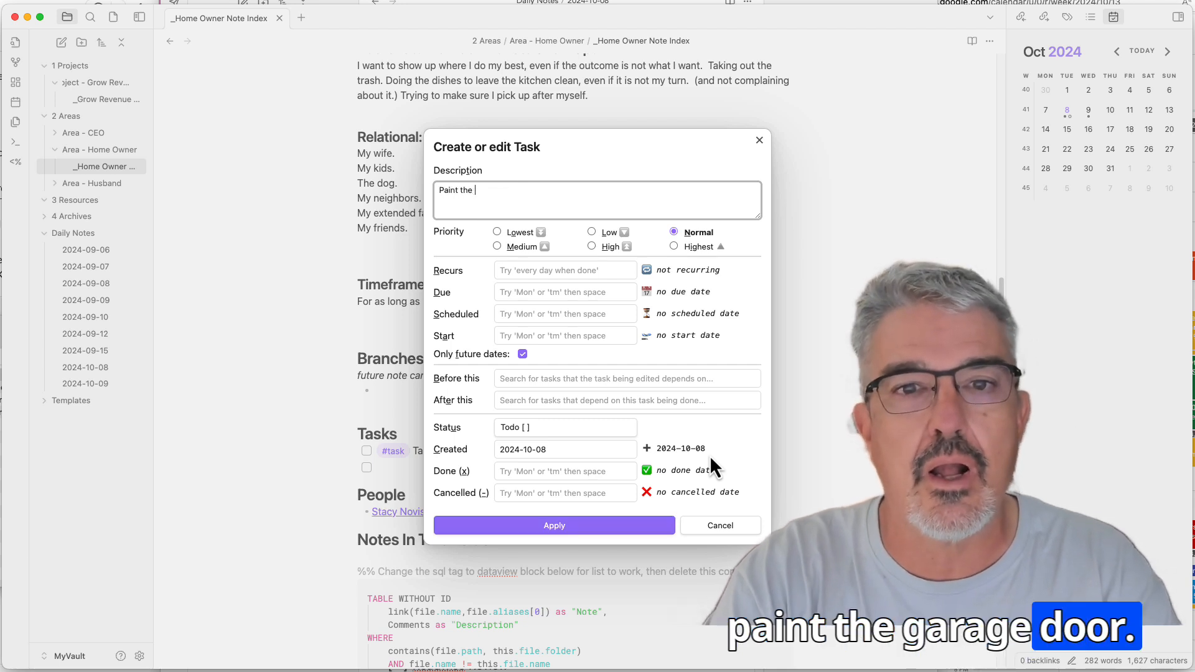
type(" garage door")
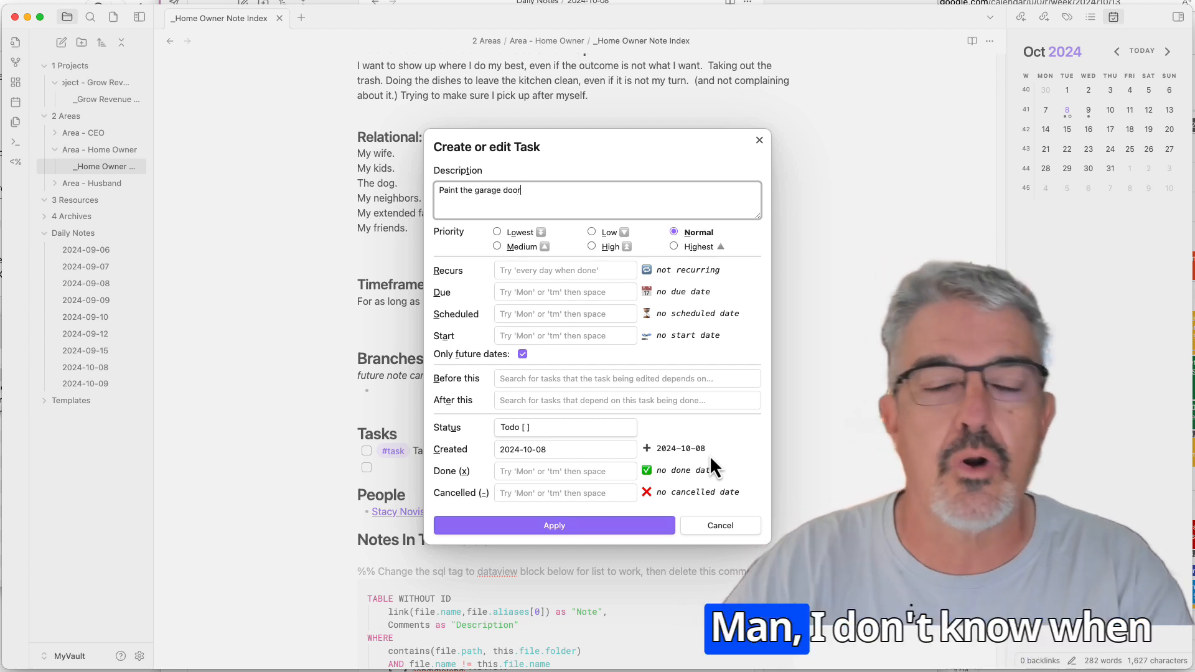
left_click(602, 245)
left_click(521, 313)
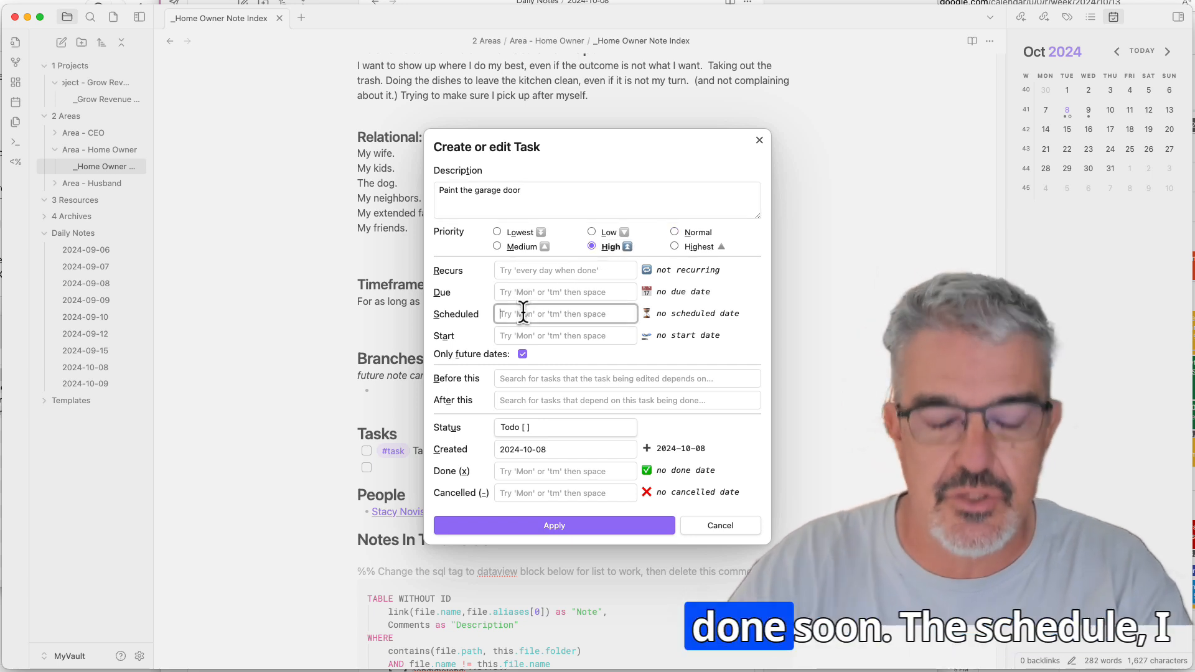
type("today")
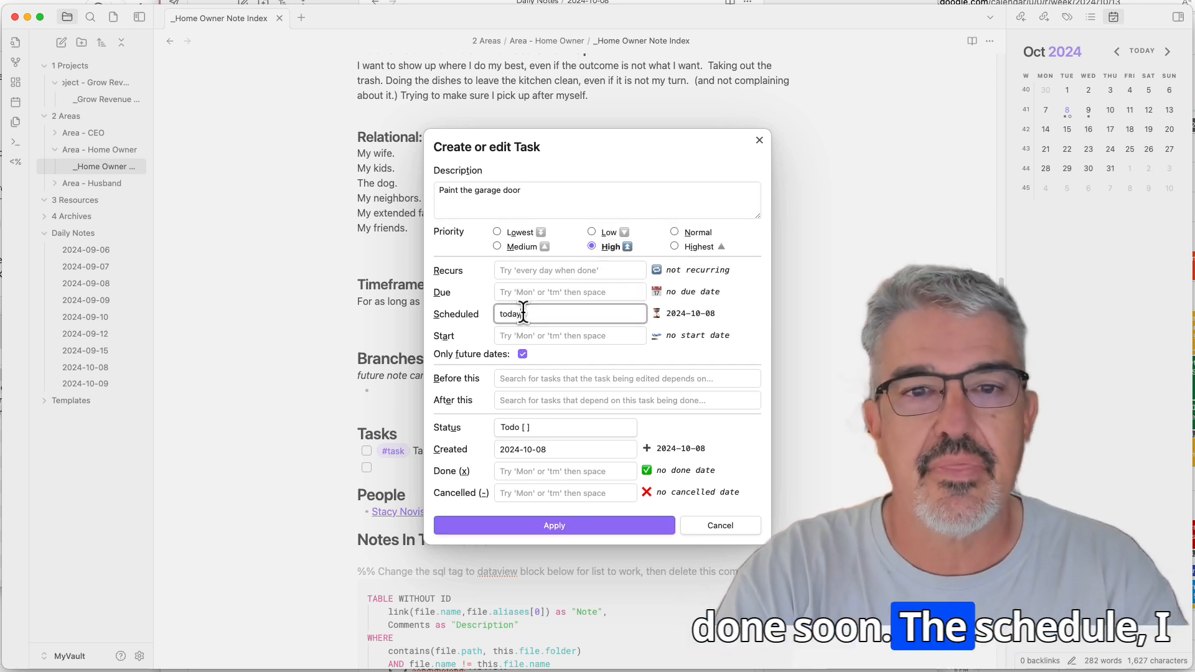
key("BackSpace")
key("BackSpace")
key("BackSpace")
key("BackSpace")
key("BackSpace")
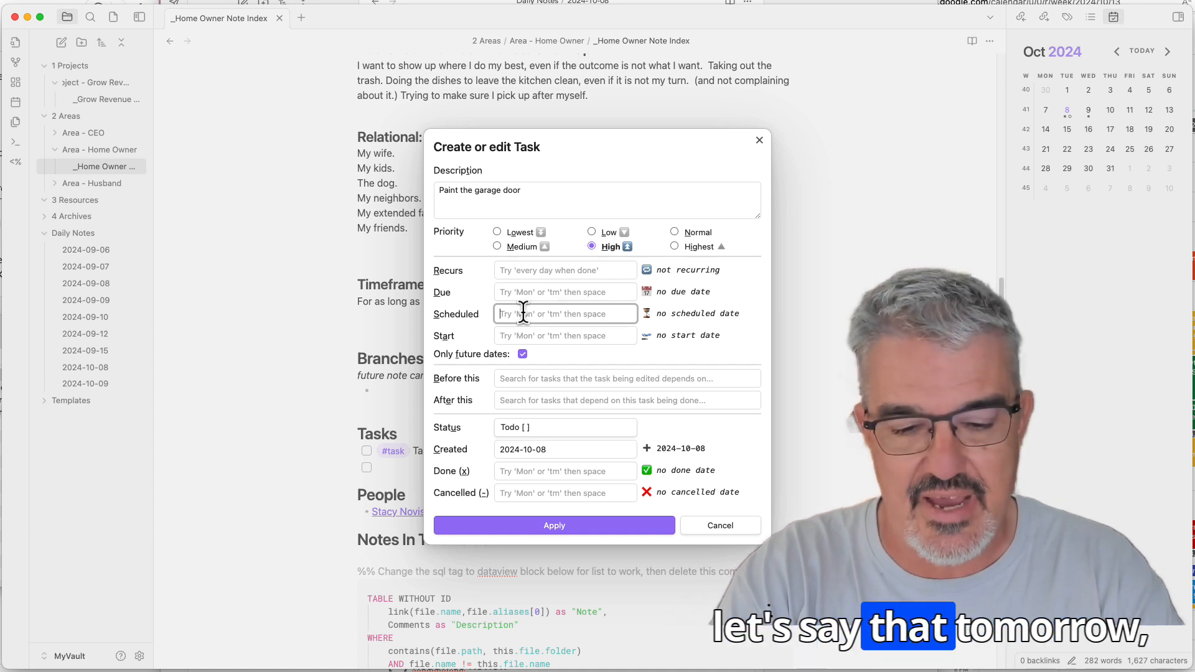
Schedule the garage door task for tomorrow and apply it to the note
type("tomorrow")
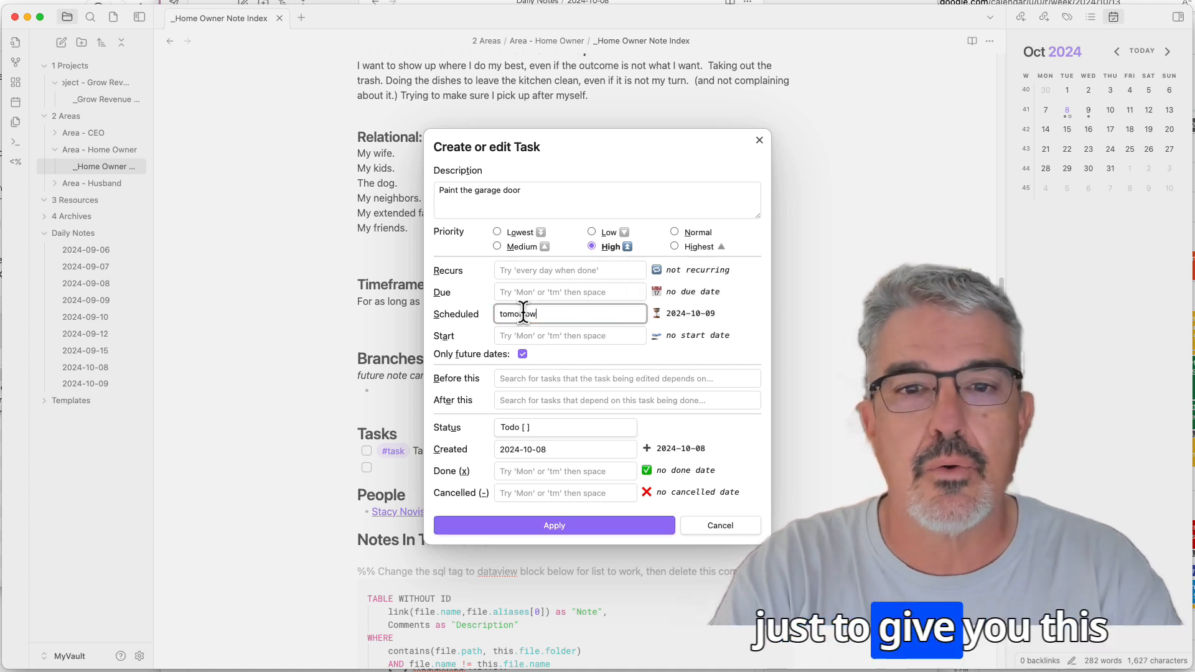
key("Return")
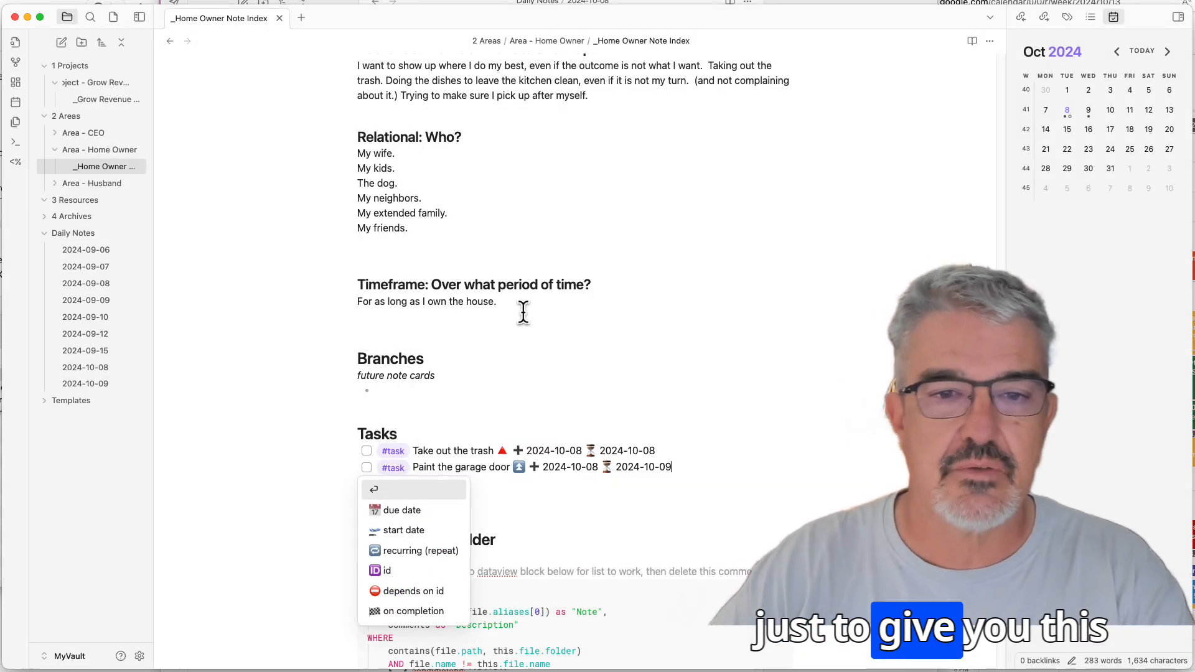
left_click(513, 374)
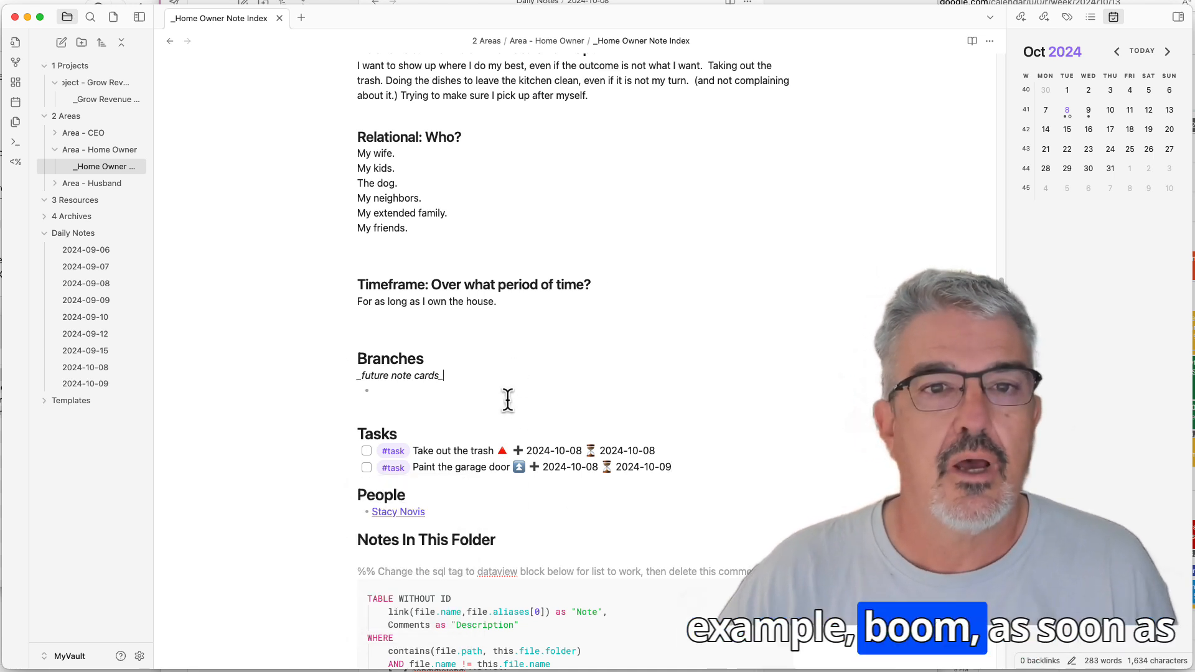
Check how the garage door task is listed in the 2024-10-08 and 2024-10-09 daily notes
left_click(83, 371)
scroll(384, 393, "down", 2)
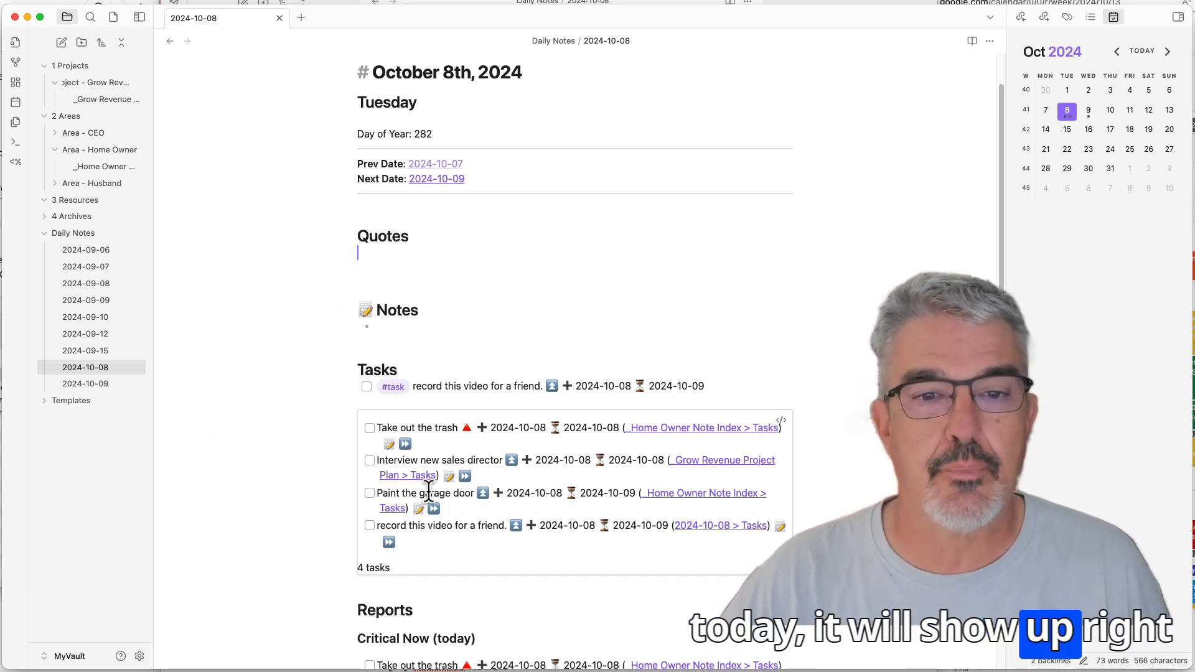
left_click(436, 180)
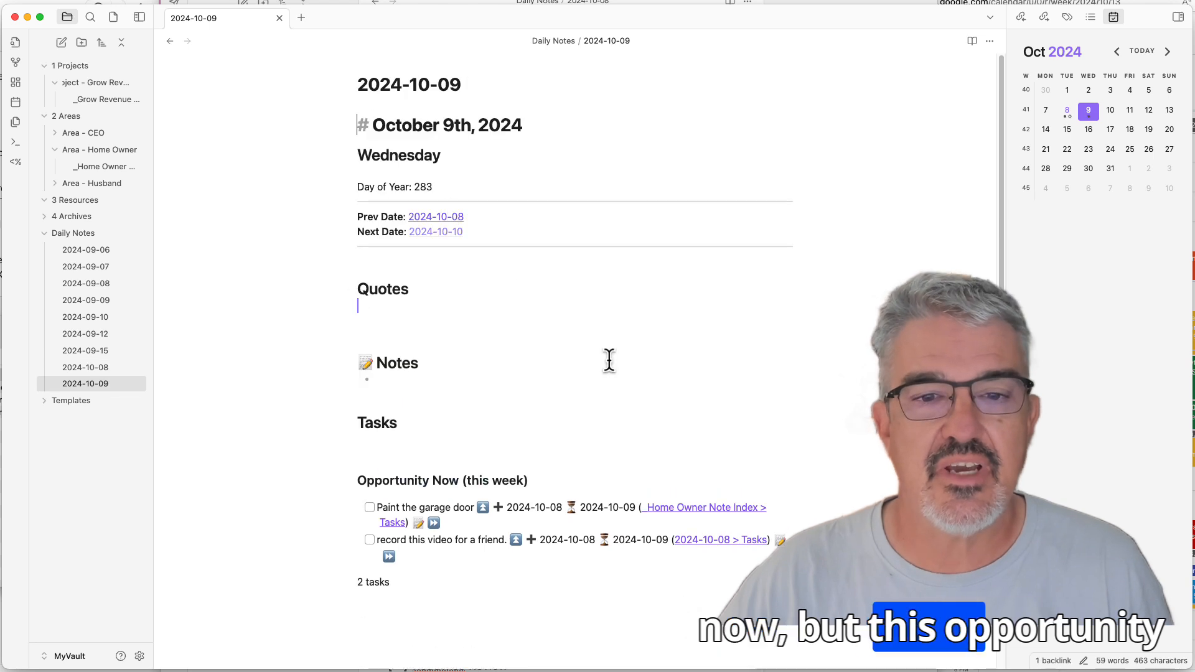
scroll(616, 414, "down", 1)
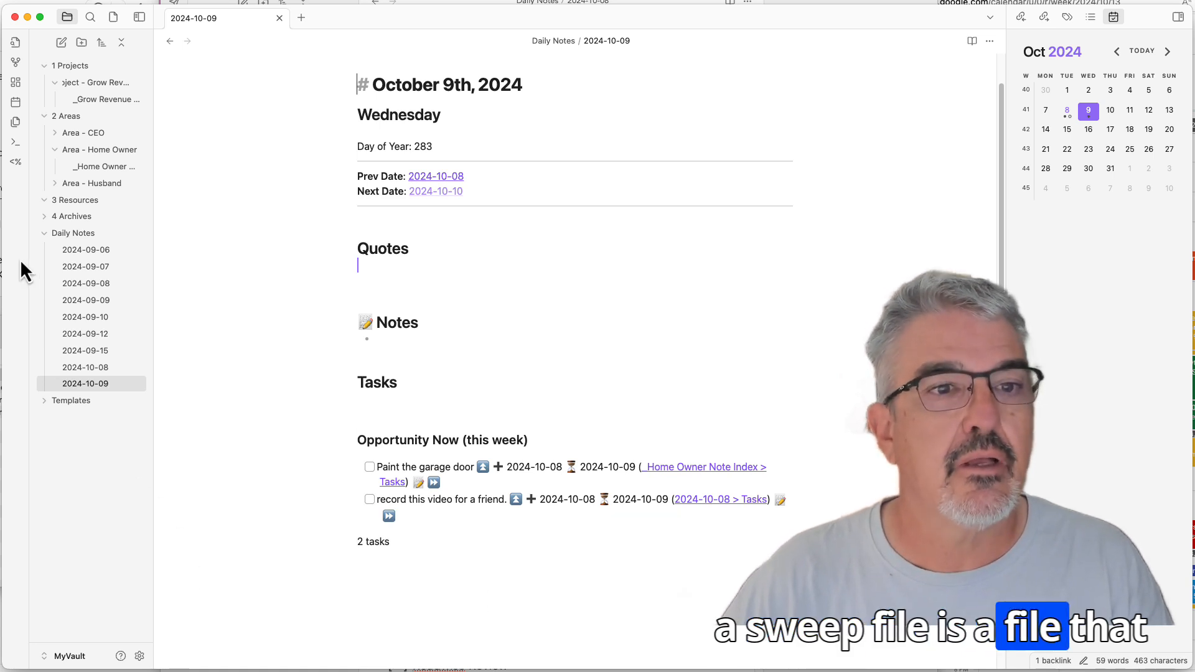
Collapse the Daily Notes, 2 Areas and 1 Projects folders in the file list
left_click(73, 232)
left_click(68, 115)
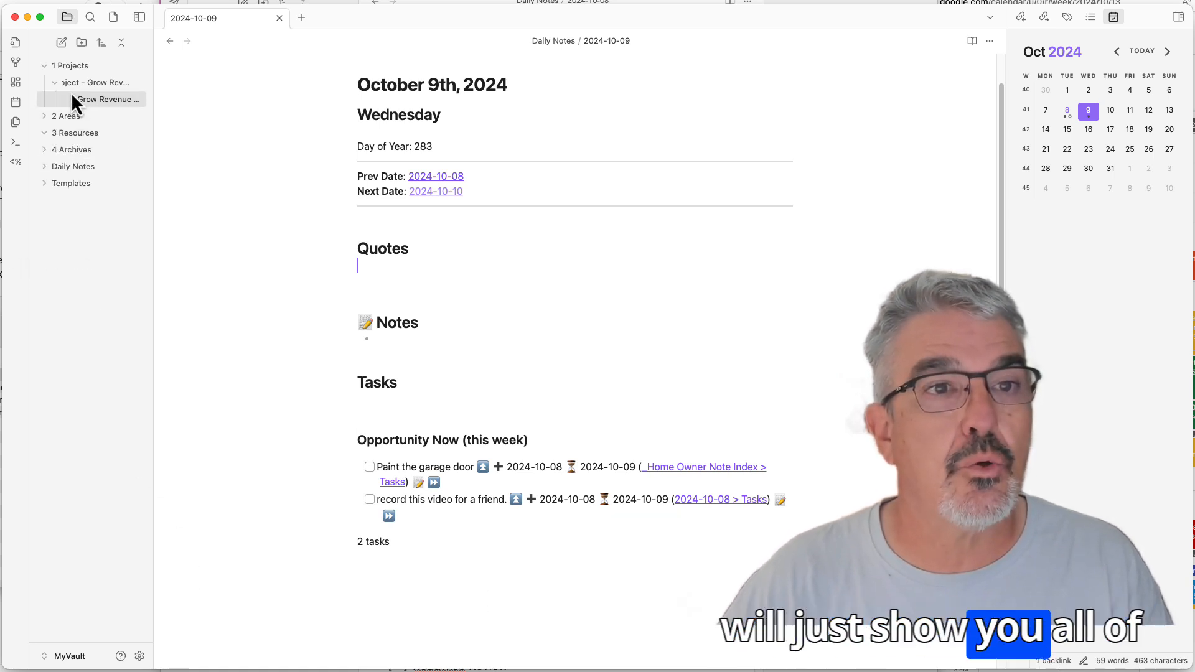
left_click(71, 66)
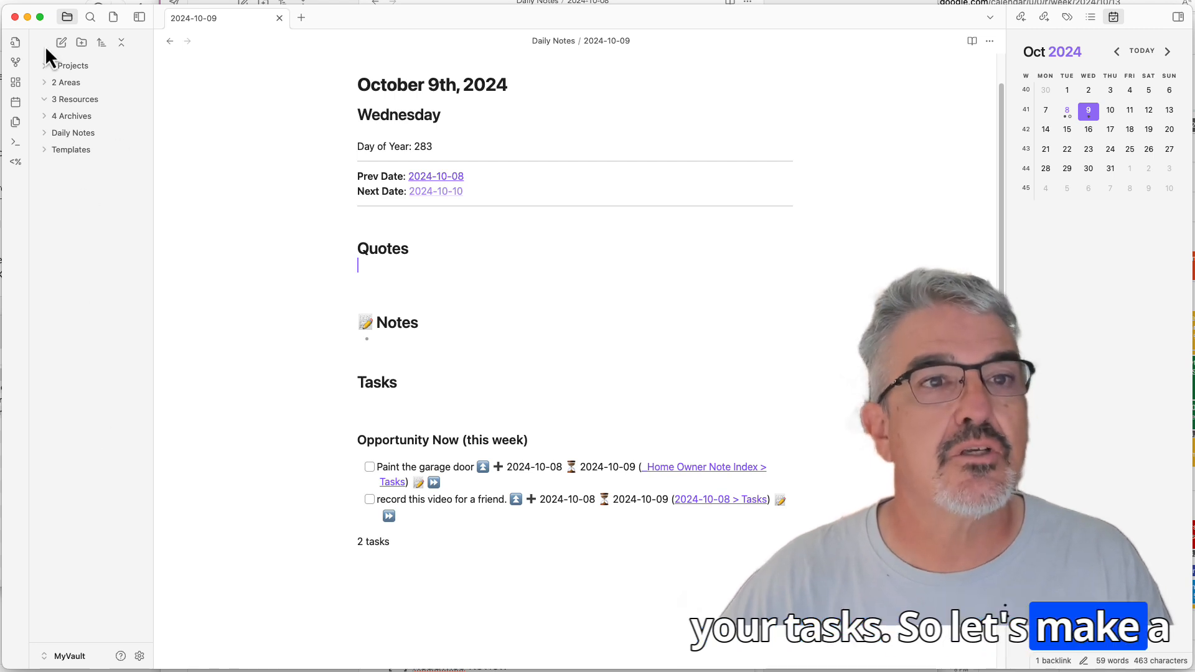
Create a new note titled "Tasks Sweep" and place the cursor in its body
left_click(64, 46)
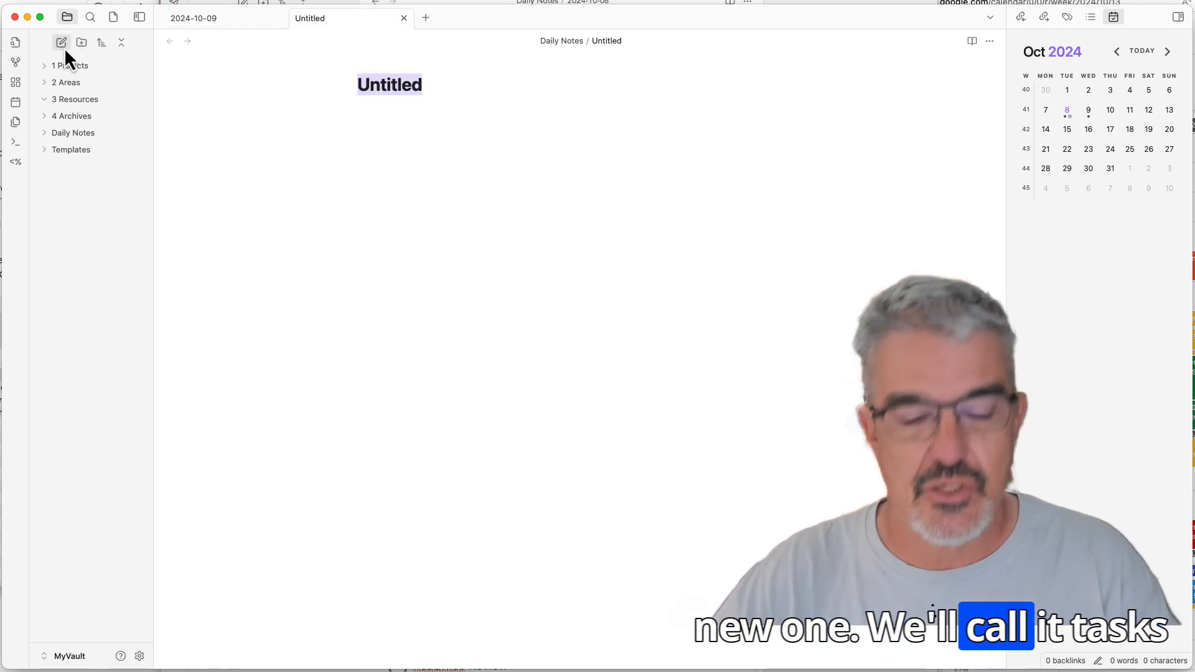
type("Takss")
key("BackSpace")
key("BackSpace")
key("BackSpace")
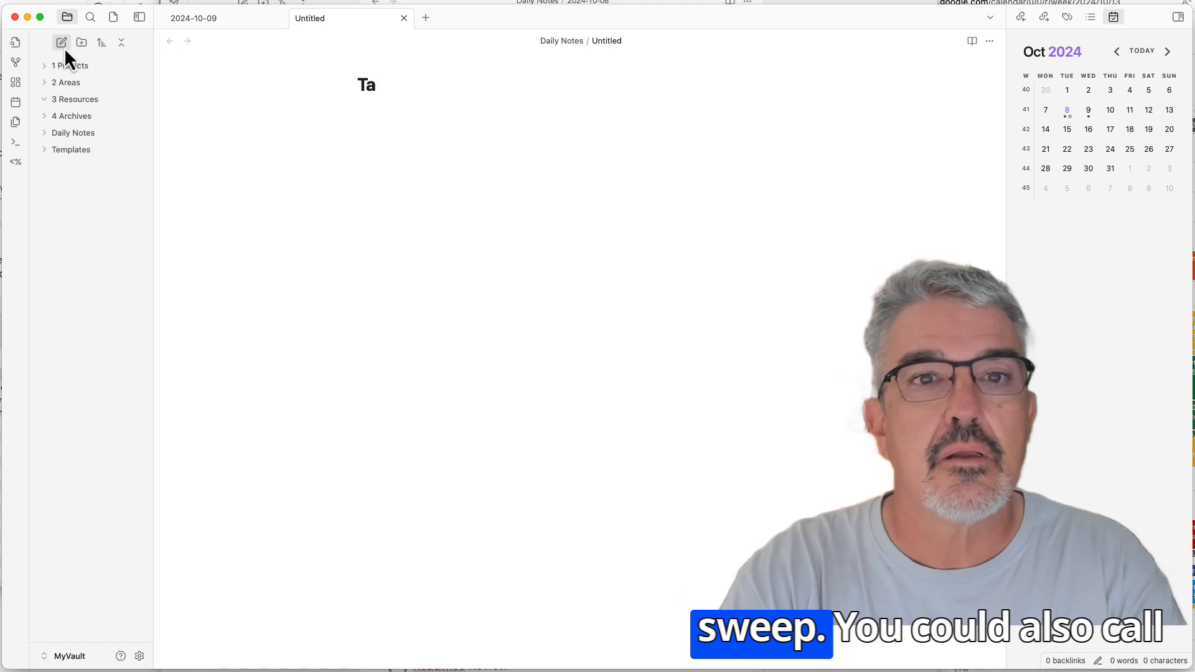
type("sks Sweep")
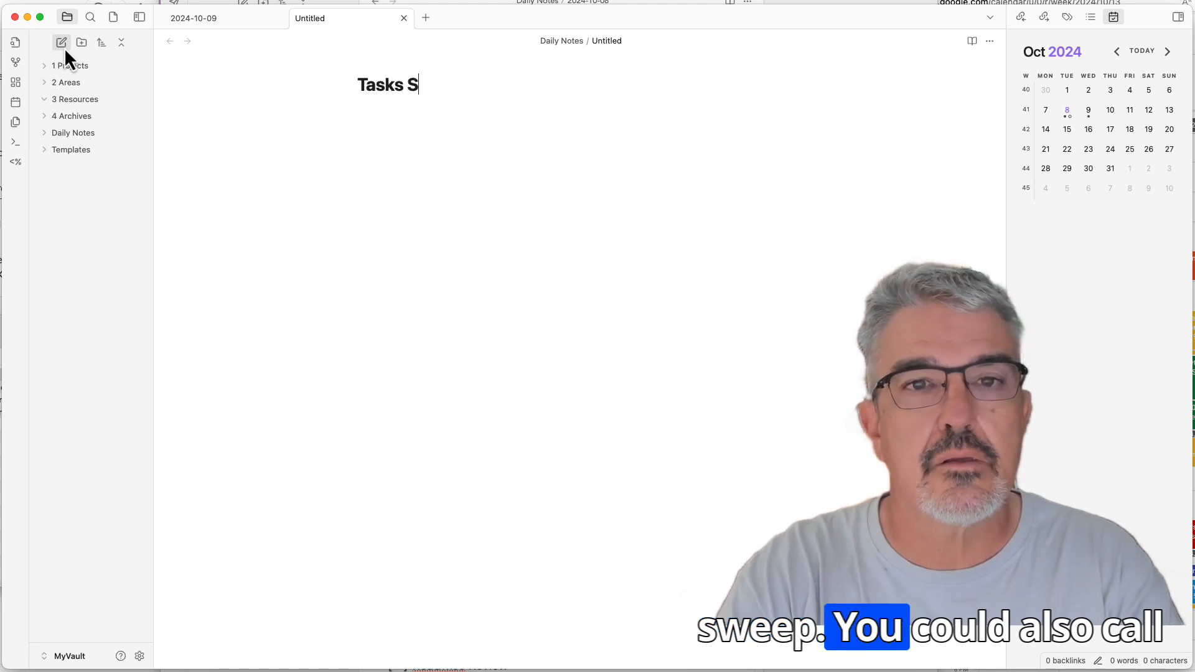
key("Return")
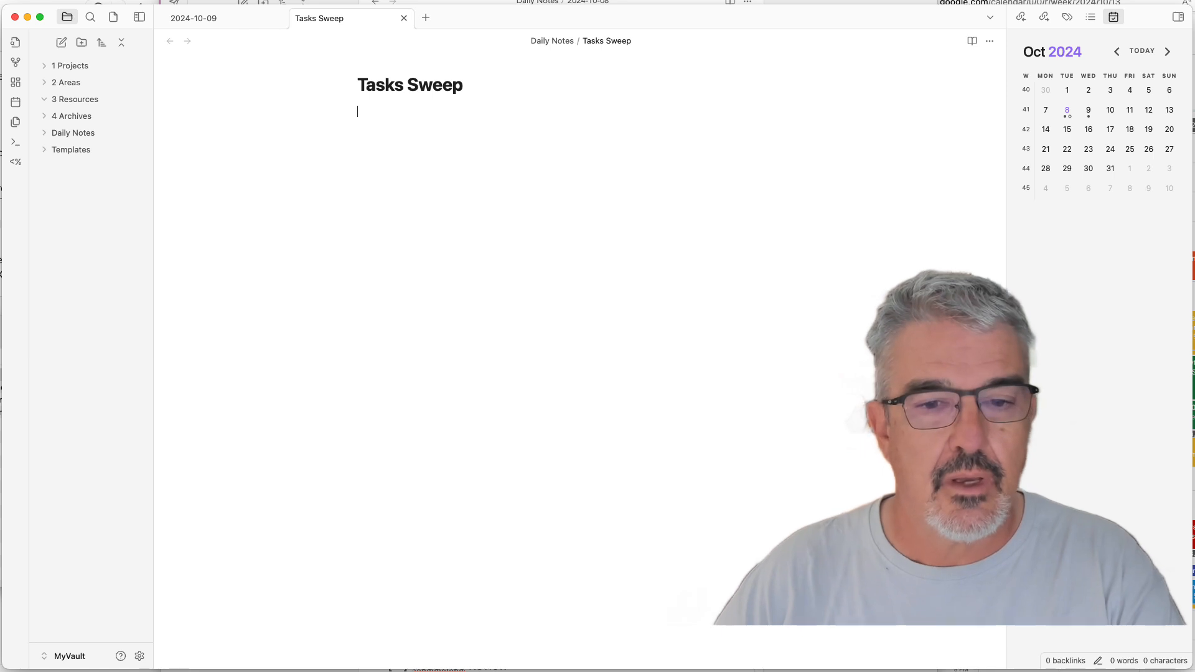
Copy the entire Task Sweeper note from the other vault window and paste it into the Tasks Sweep note
key("super+grave")
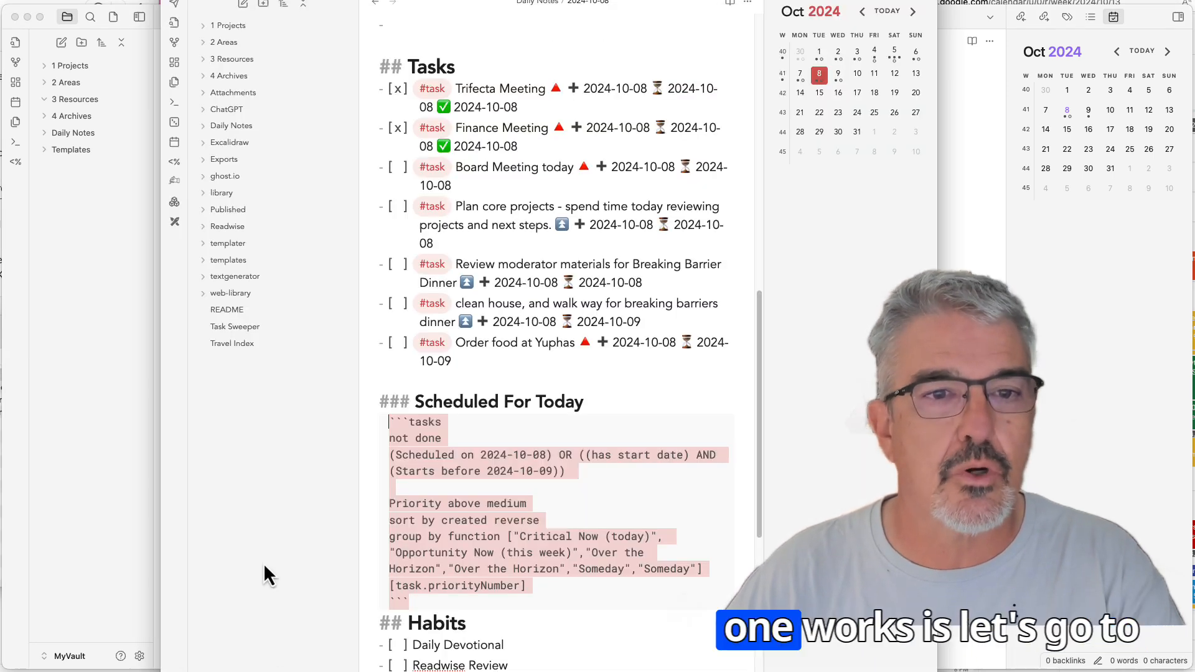
left_click(230, 332)
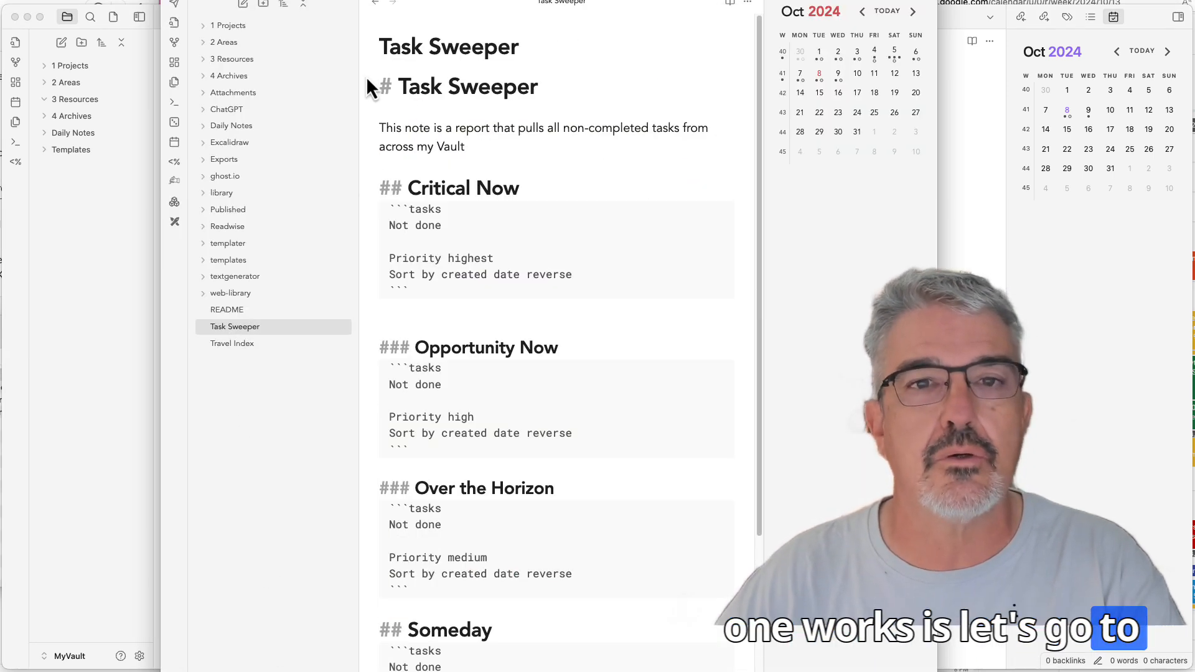
key("super+a")
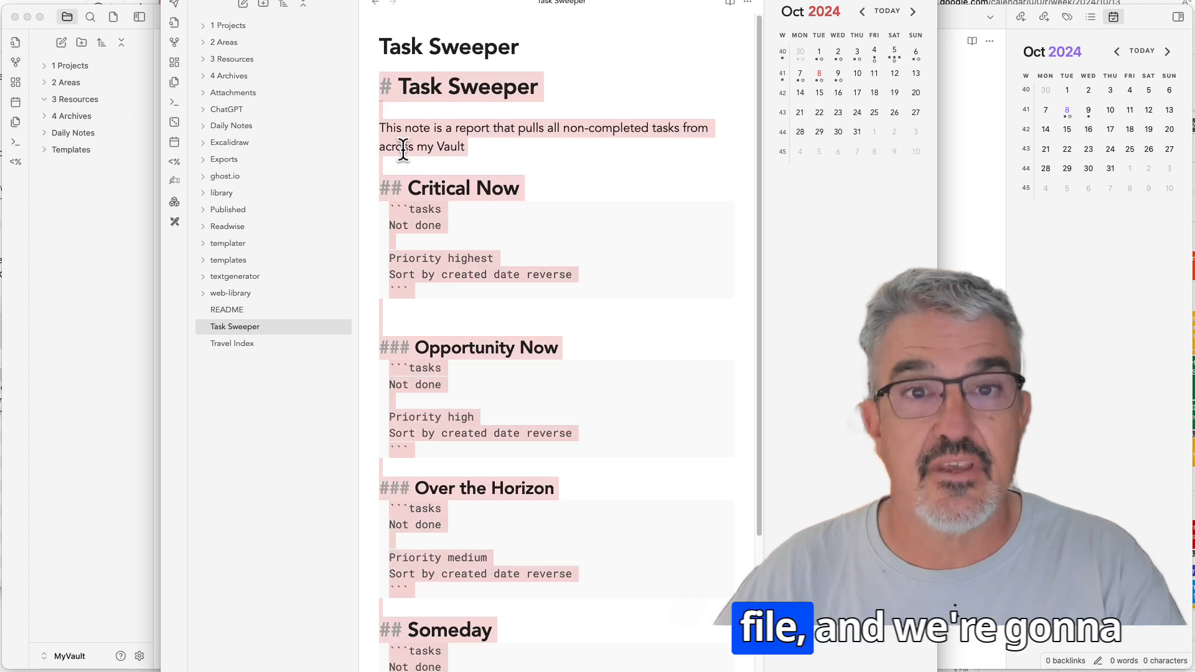
left_click(113, 477)
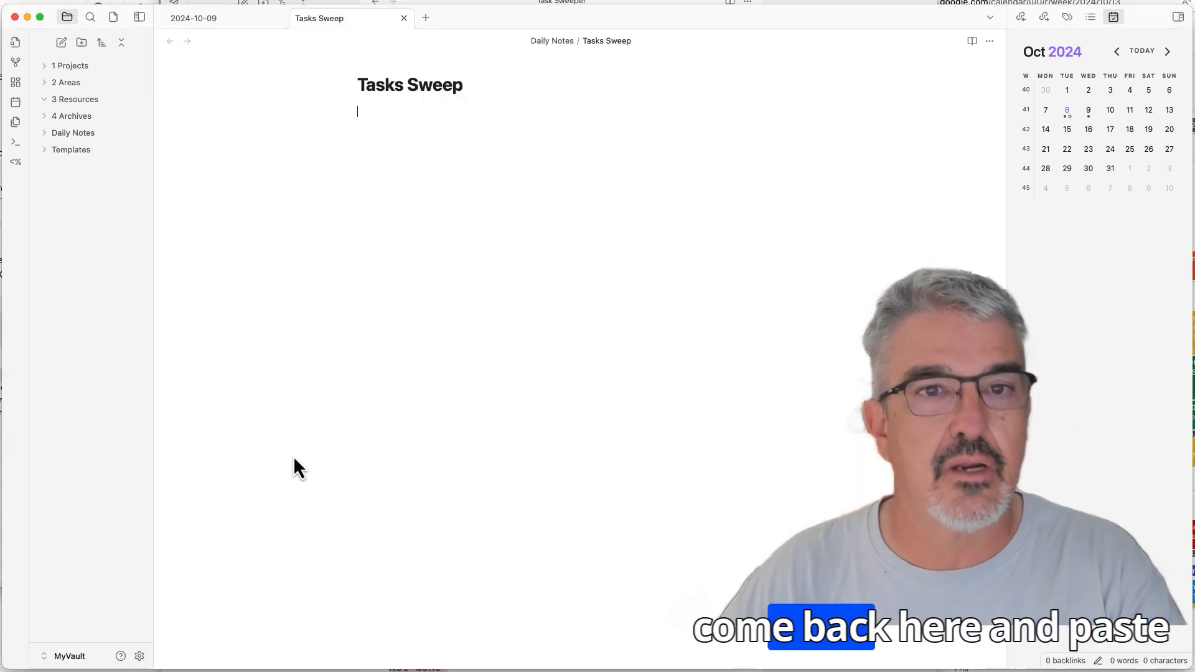
key("super+v")
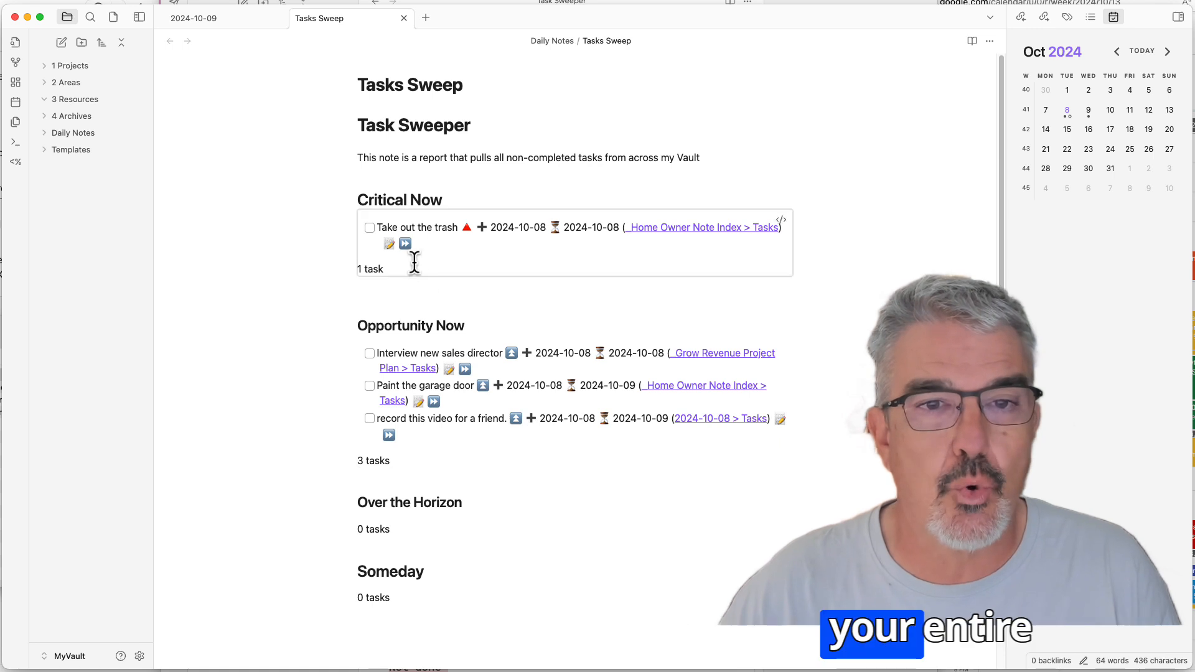
left_click(390, 297)
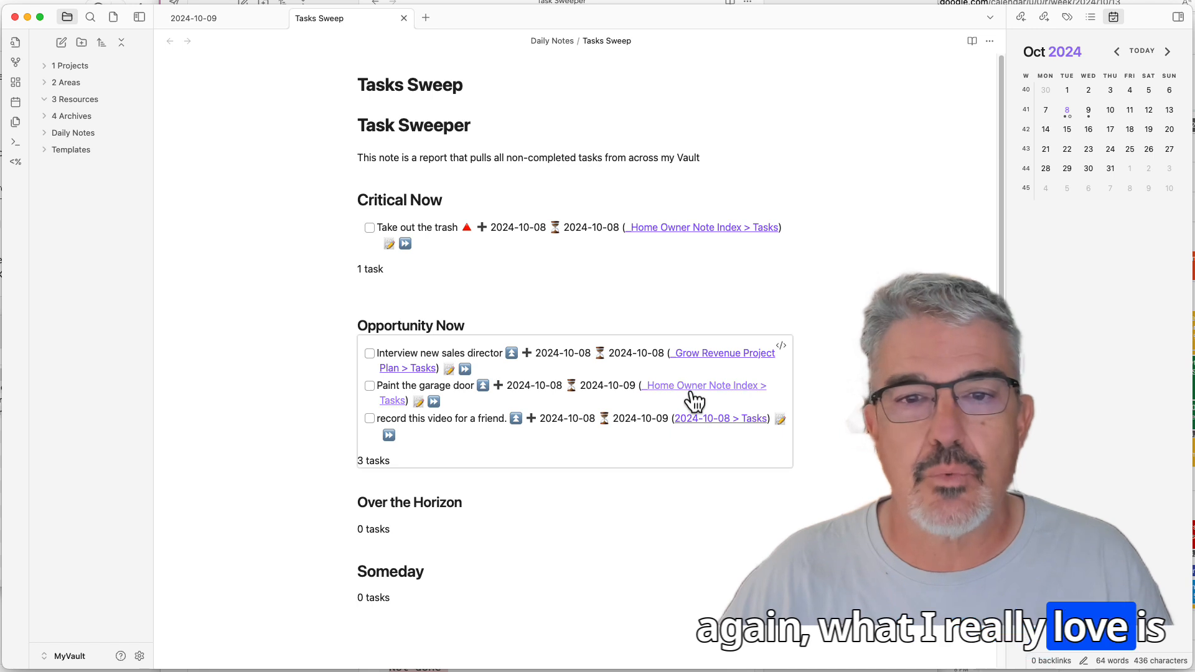
Follow the source link of the "Interview new sales director" task to its place in _Grow Revenue Project Plan
left_click(701, 353)
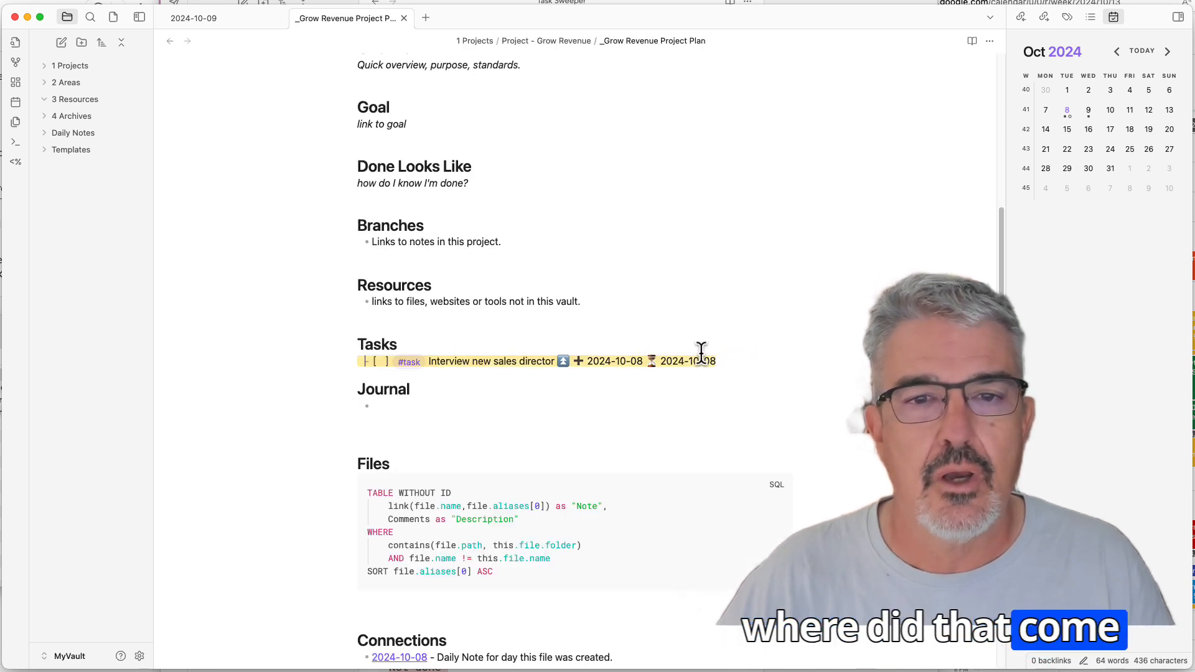
left_click(496, 392)
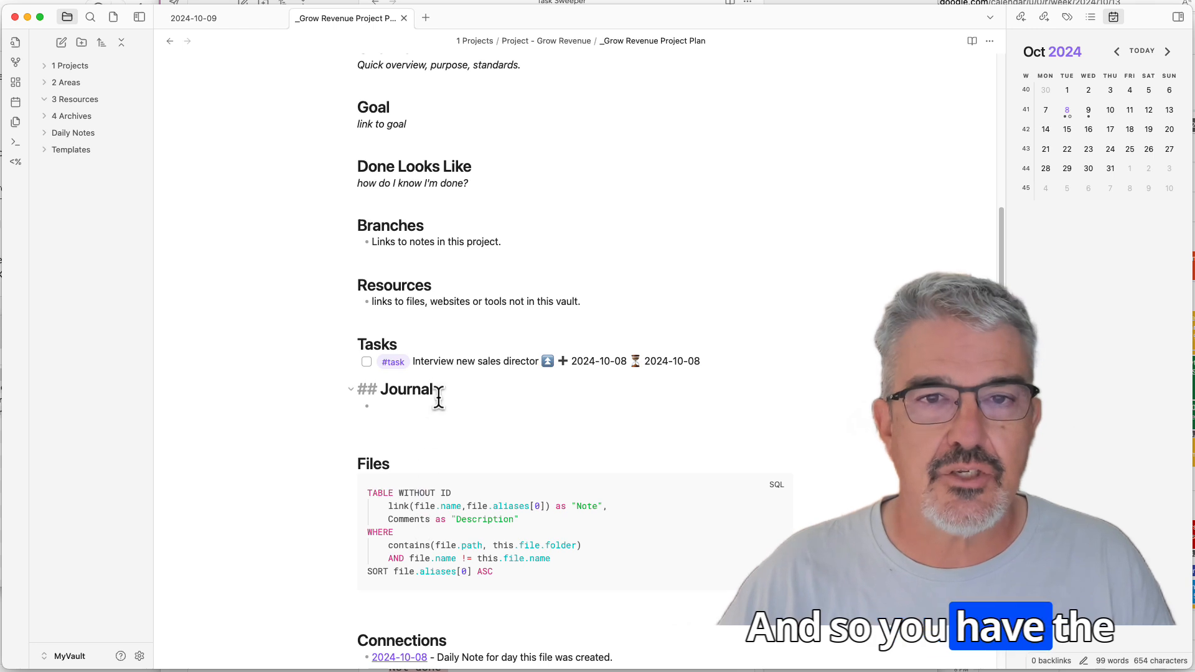